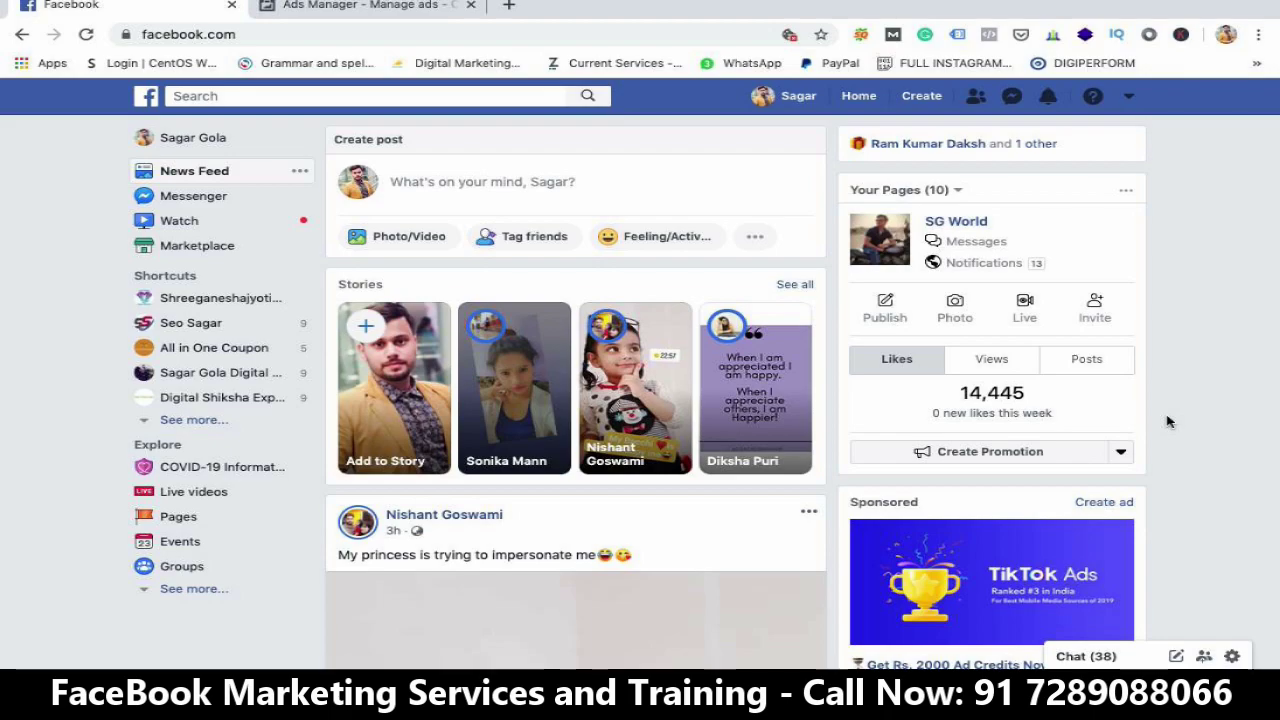
Show the options for creating a page, ad, group, event, Marketplace listing or fundraiser from the Facebook home page
left_click(921, 97)
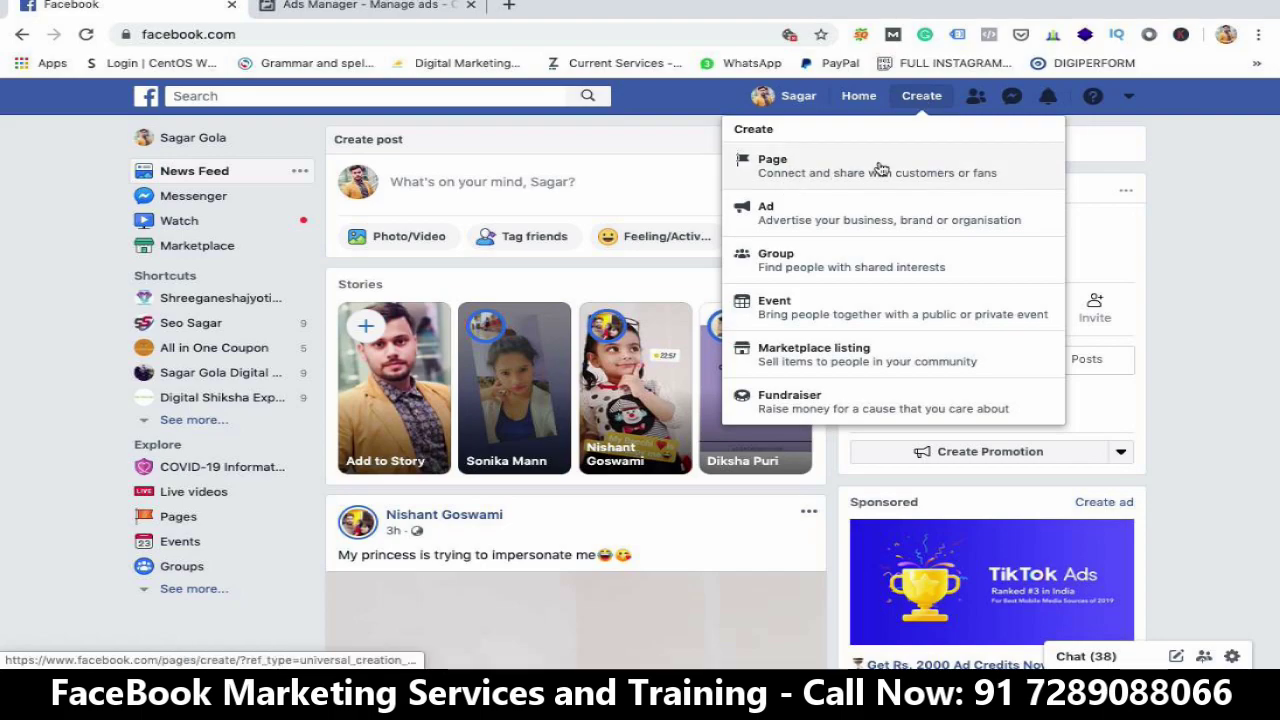
left_click(1176, 231)
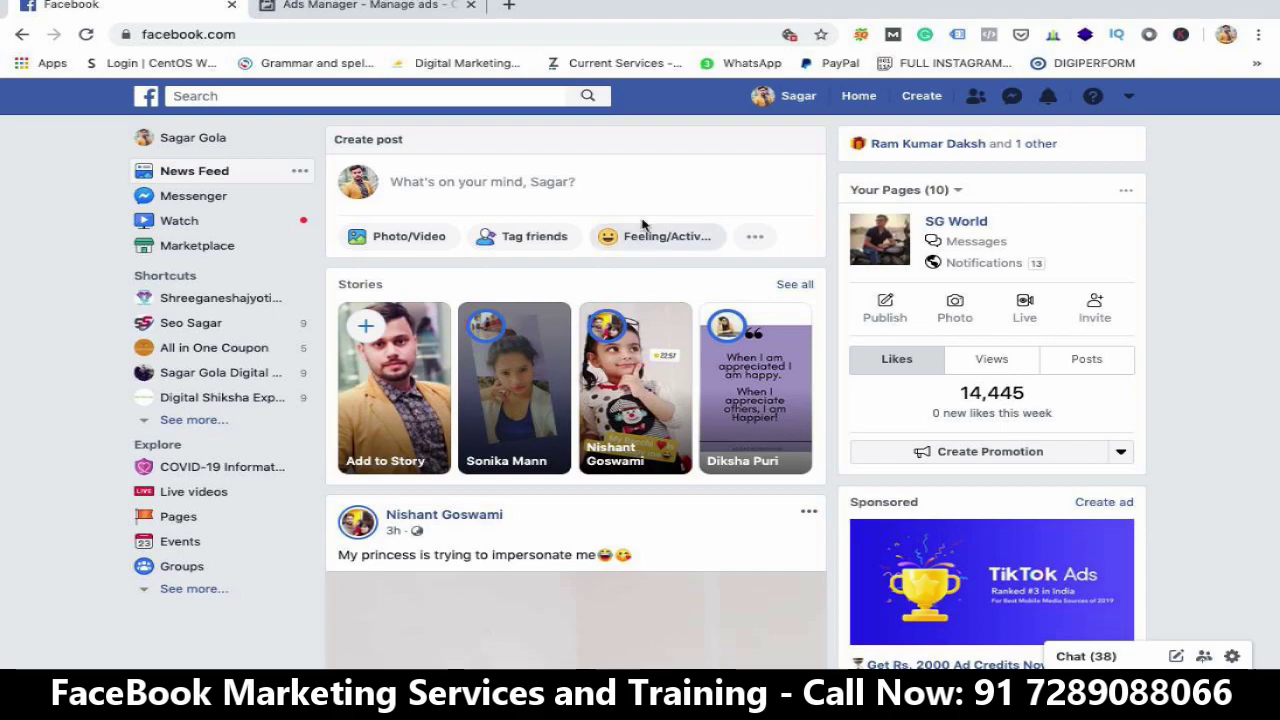
left_click(924, 101)
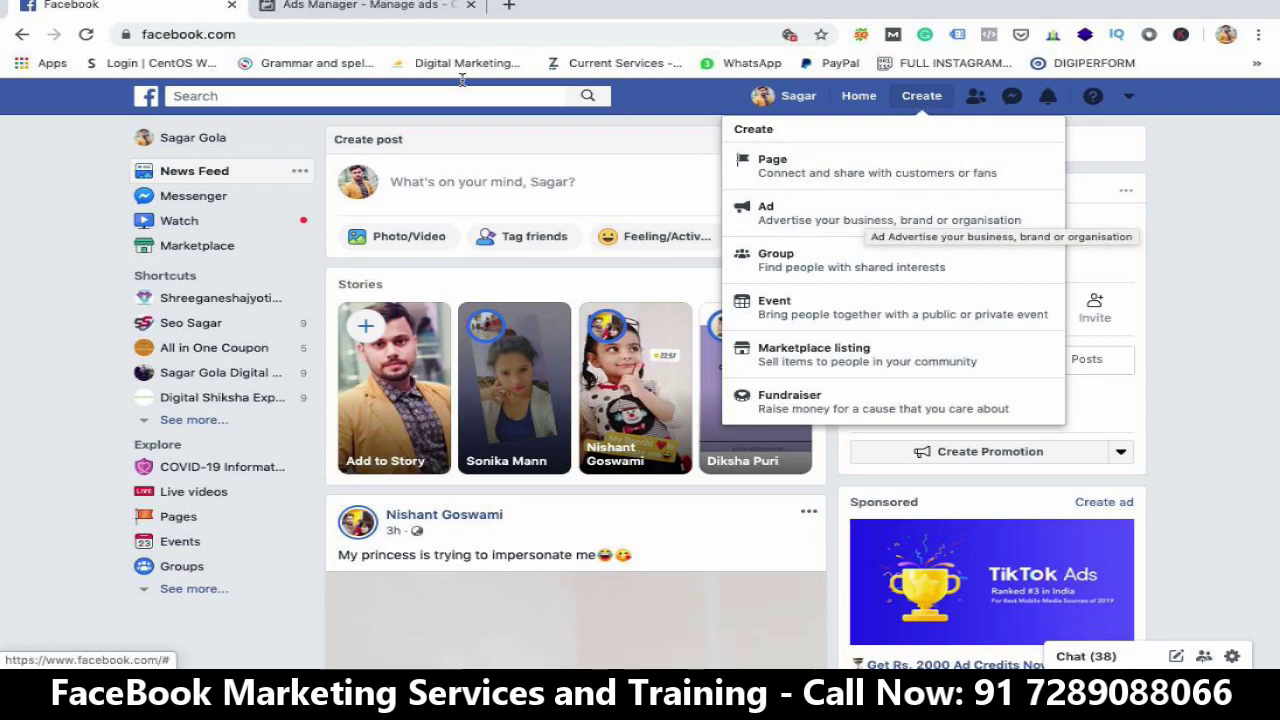
Switch to Ads Manager and review the Whats Apps Lead campaign's name, buying type, objectives, spending limit and A/B test section
left_click(373, 6)
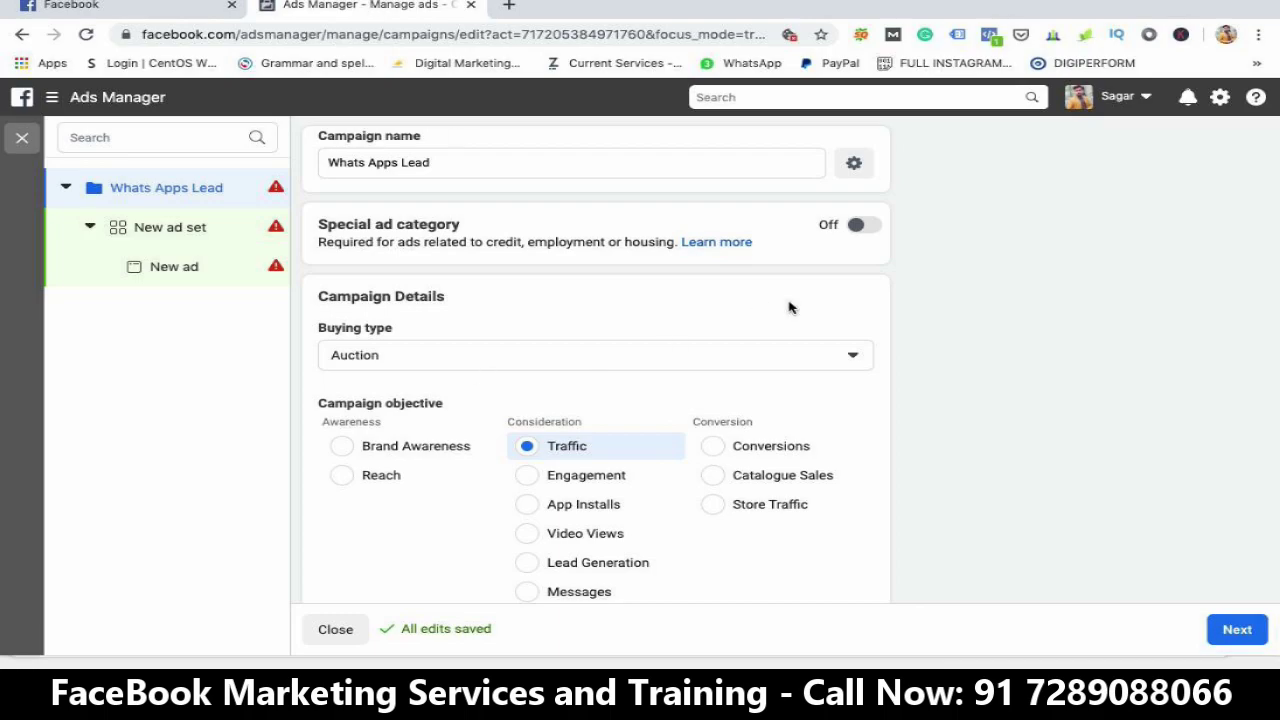
scroll(789, 307, "down", 5)
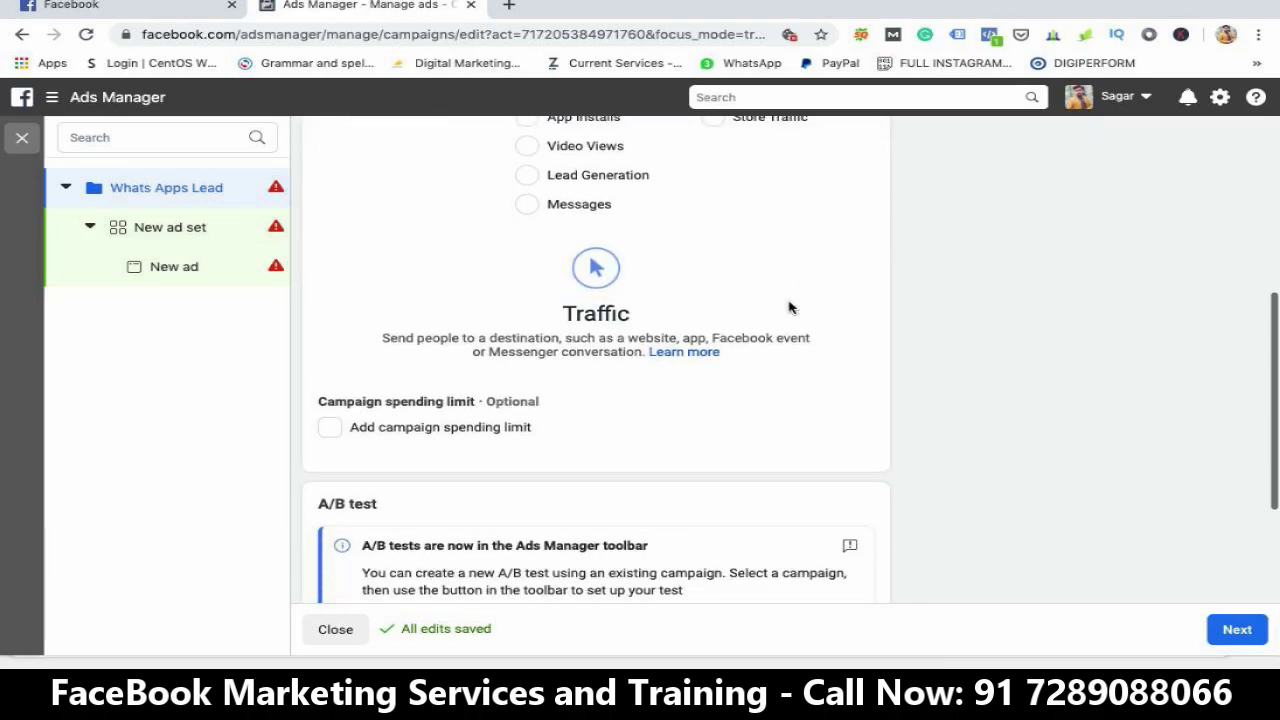
scroll(789, 307, "up", 6)
scroll(789, 307, "down", 3)
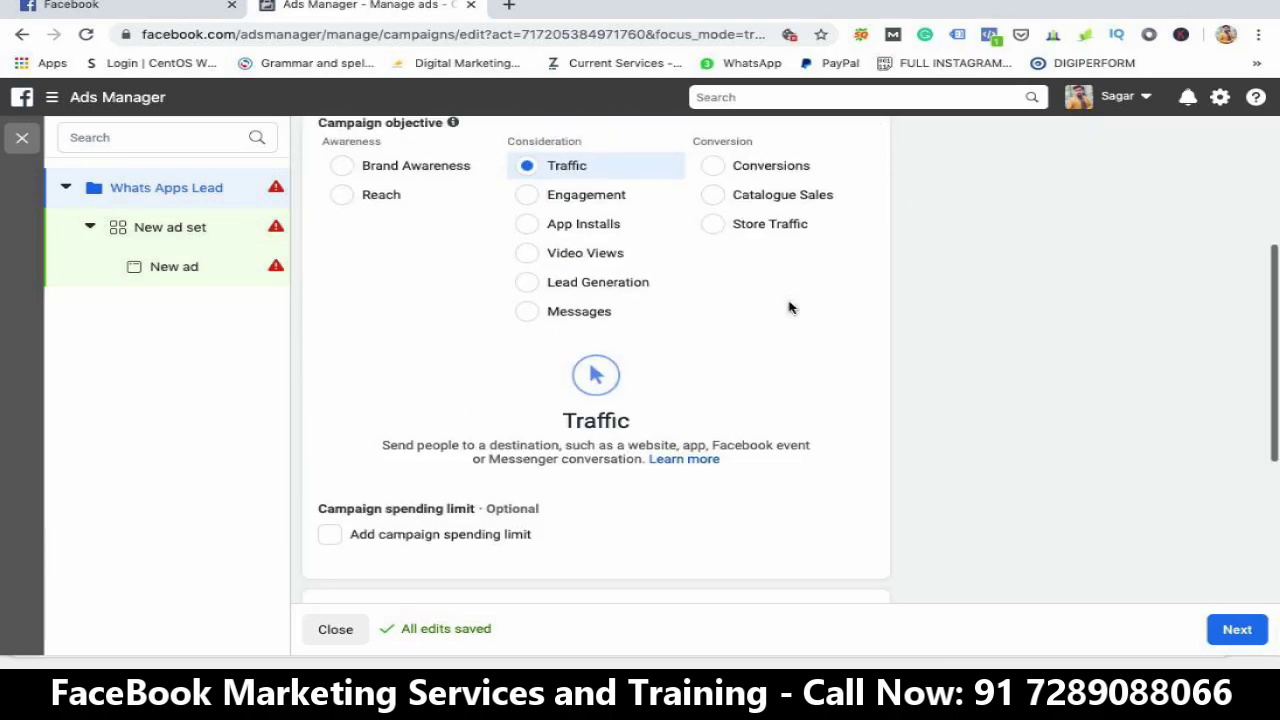
scroll(789, 307, "down", 2)
scroll(789, 307, "up", 5)
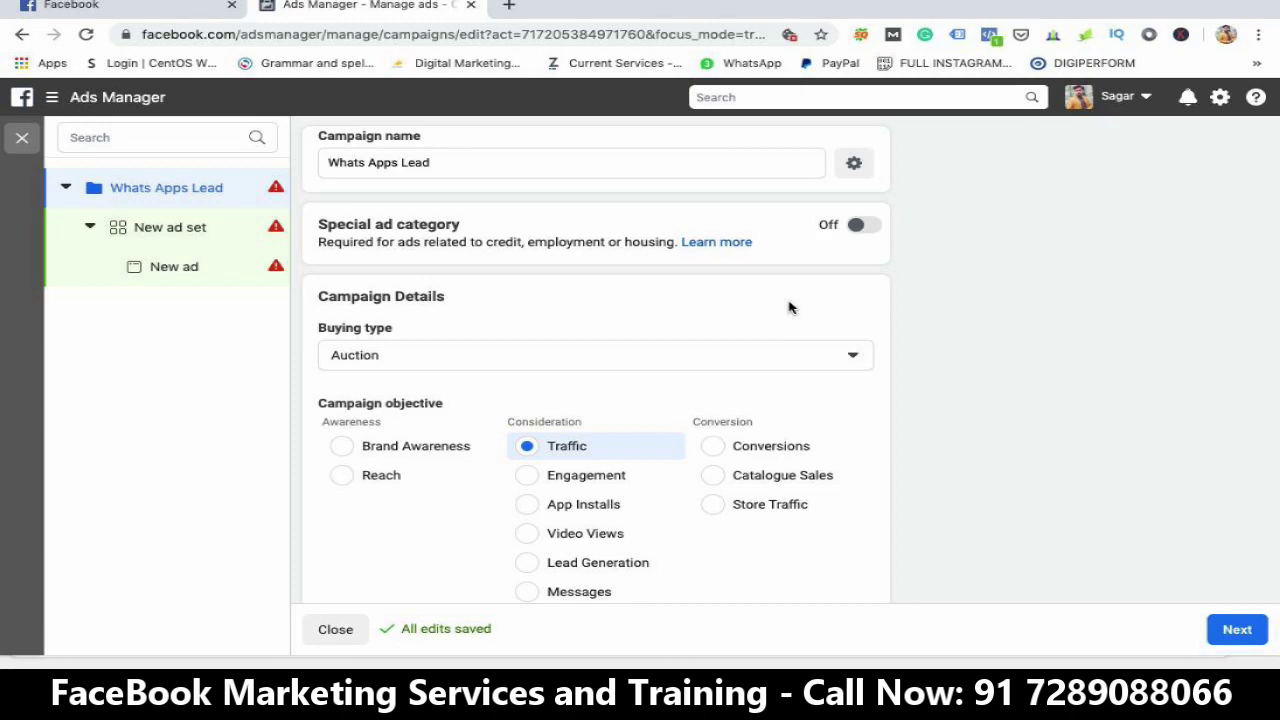
scroll(789, 307, "down", 2)
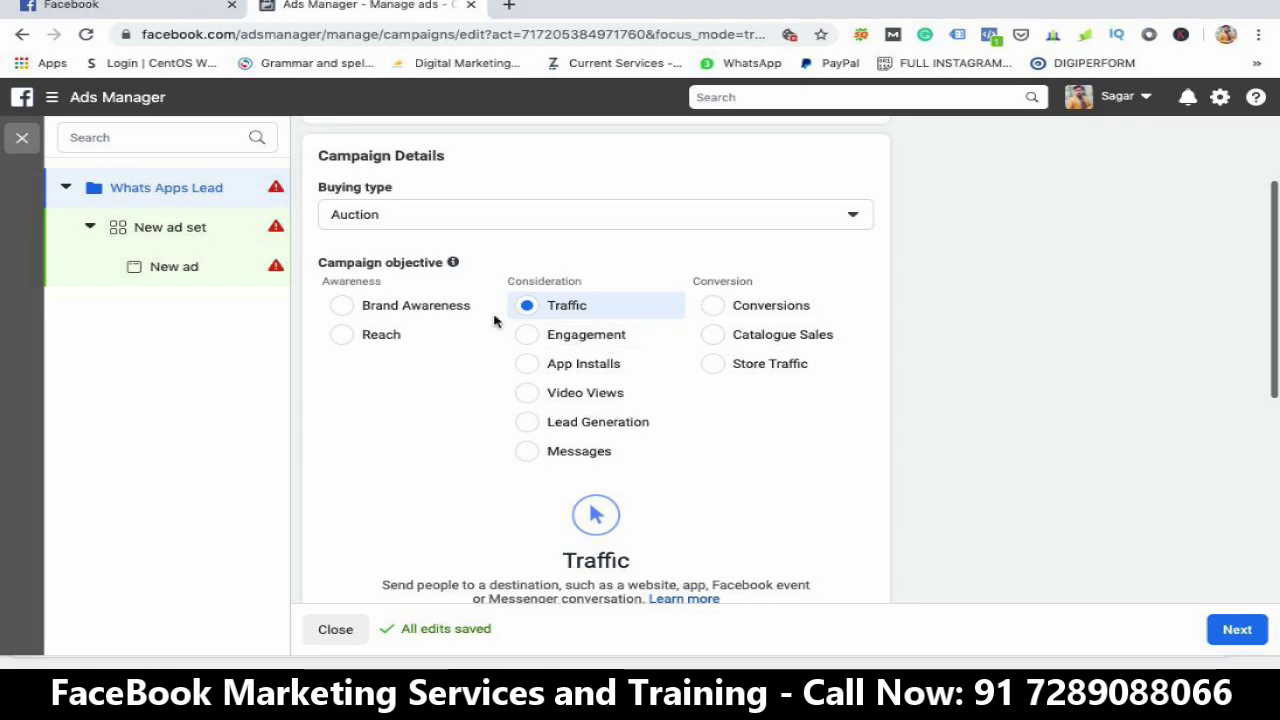
scroll(605, 318, "down", 1)
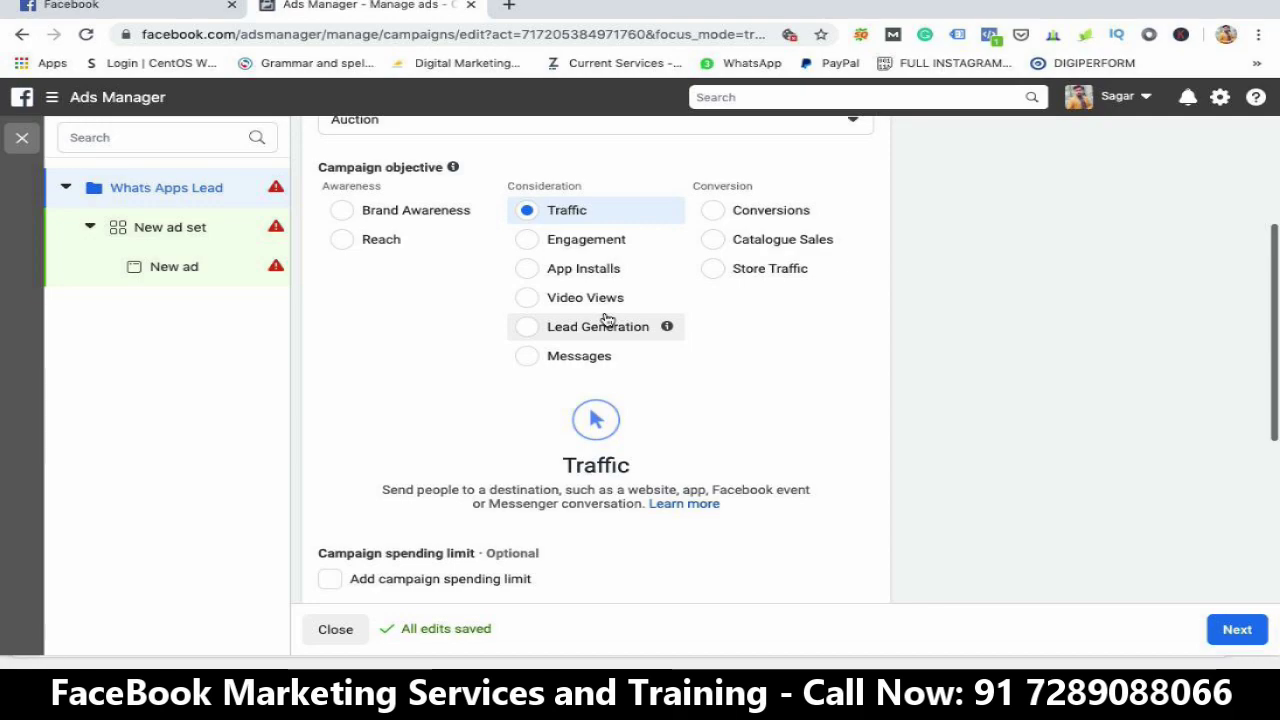
Change the campaign objective to Engagement, accept the settings change, and check the available engagement types
left_click(527, 241)
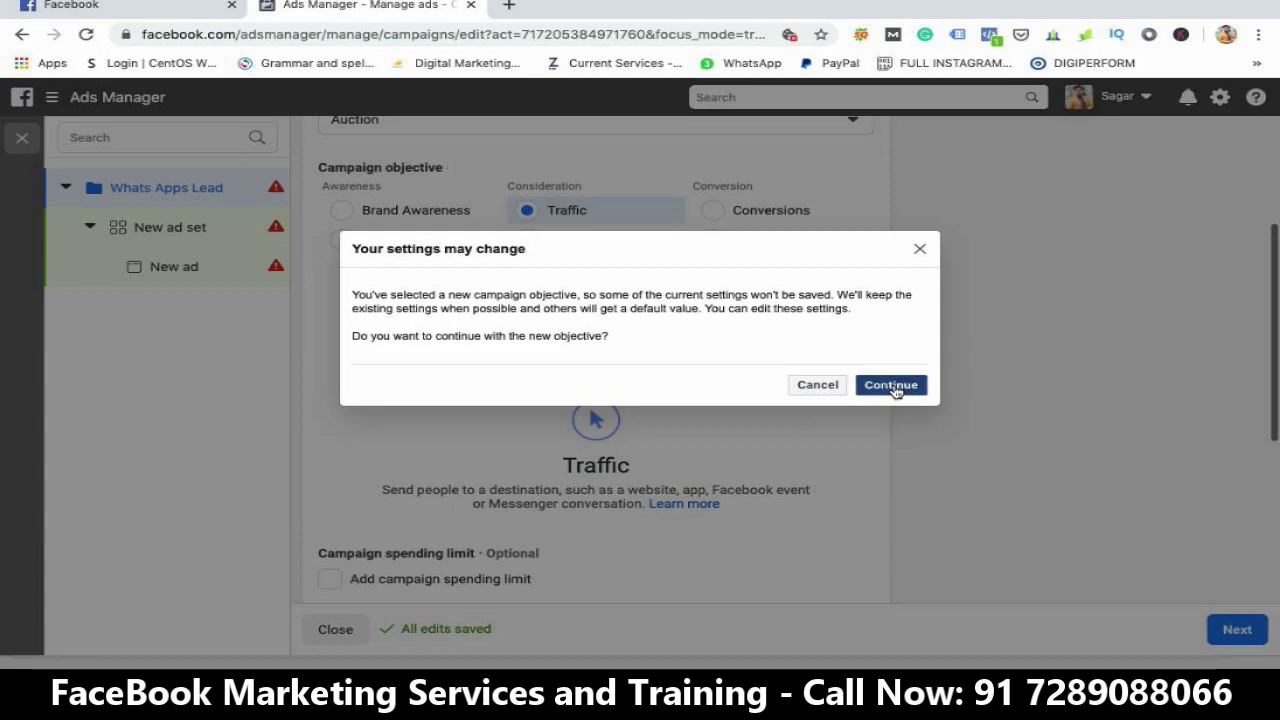
left_click(893, 388)
scroll(732, 577, "down", 2)
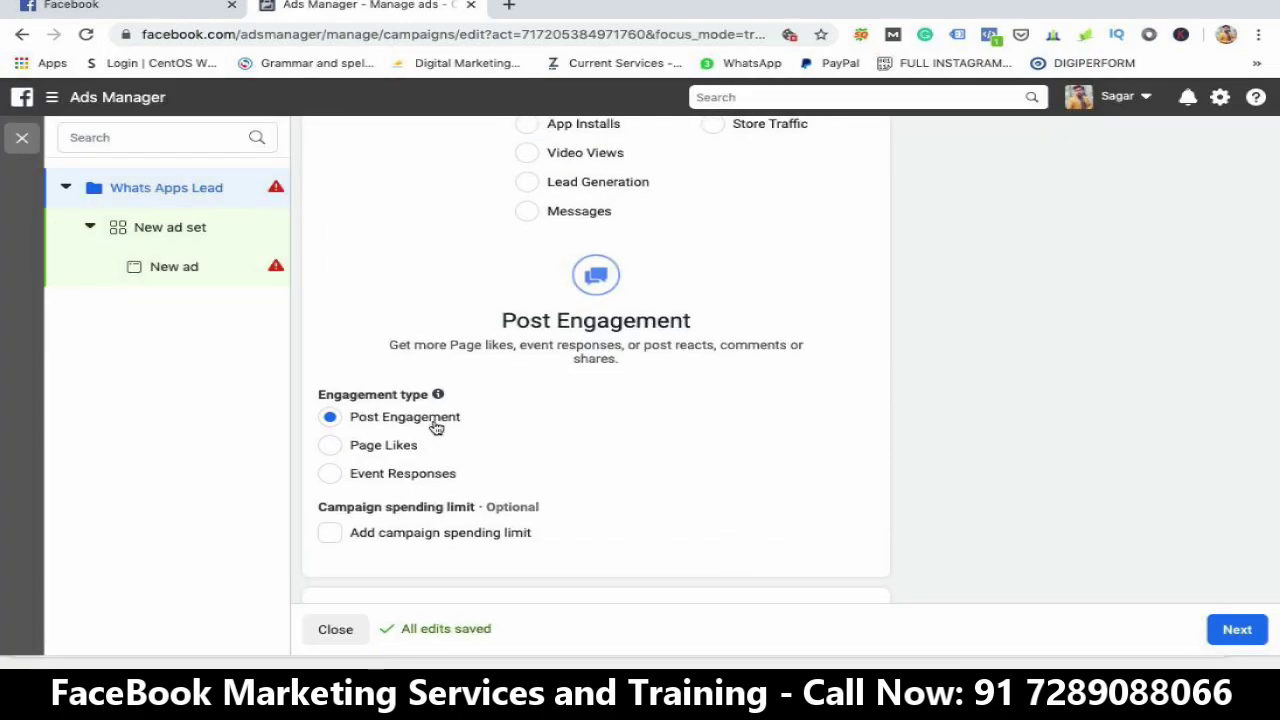
Switch to the Facebook home page and open the Philosophy page from the full list of managed Pages
left_click(140, 10)
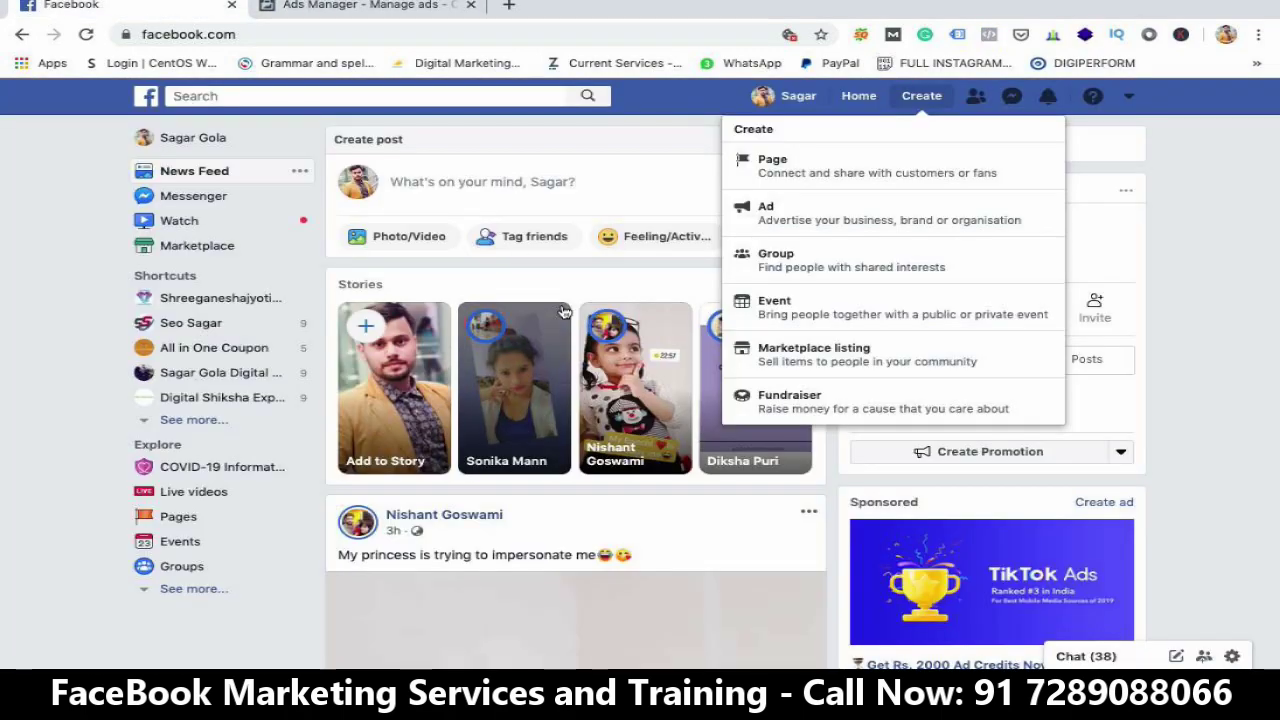
left_click(1150, 132)
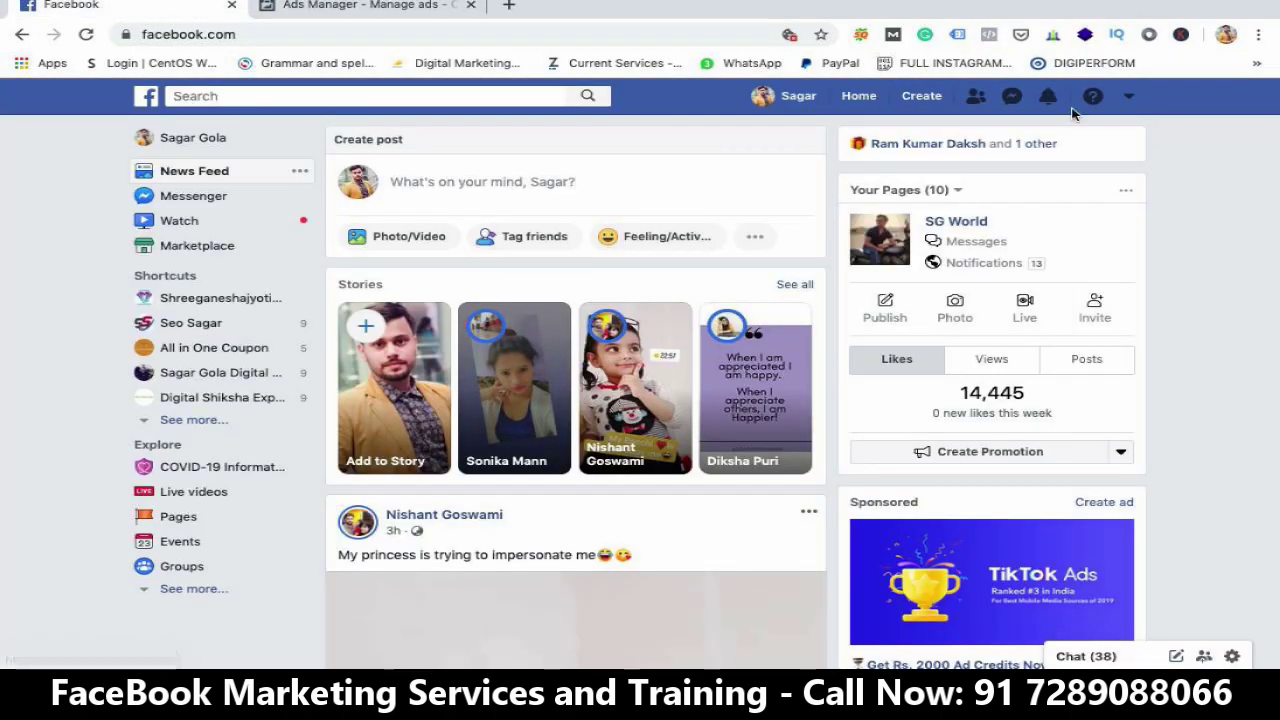
left_click(1126, 99)
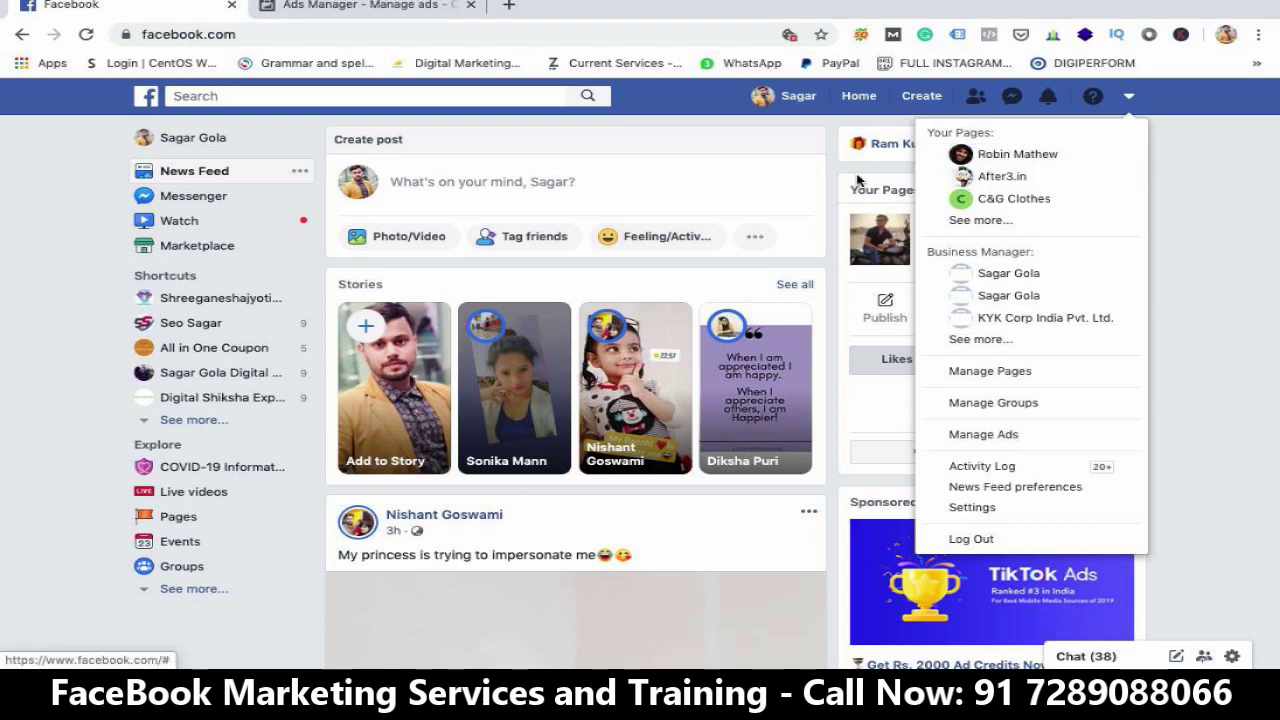
left_click(1000, 221)
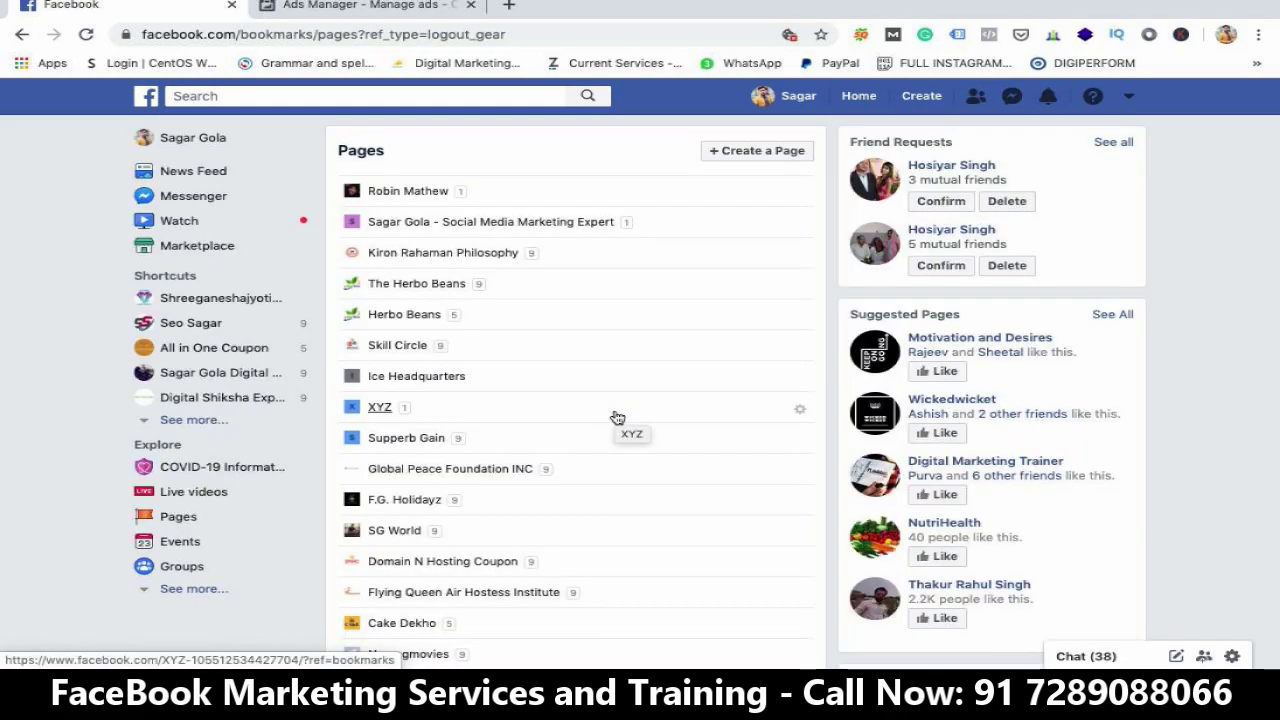
left_click(455, 254)
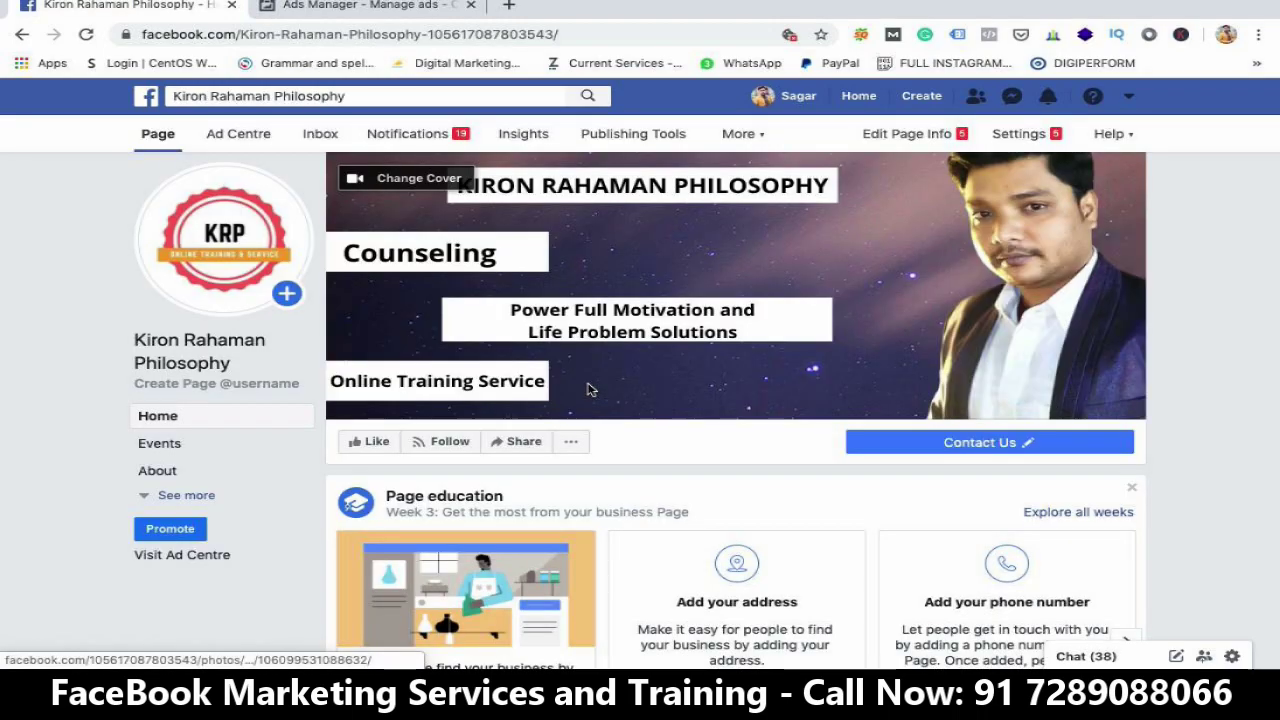
Examine the page's 29 April post with its boost option and compare it with the campaign's Post Engagement type
scroll(588, 390, "down", 10)
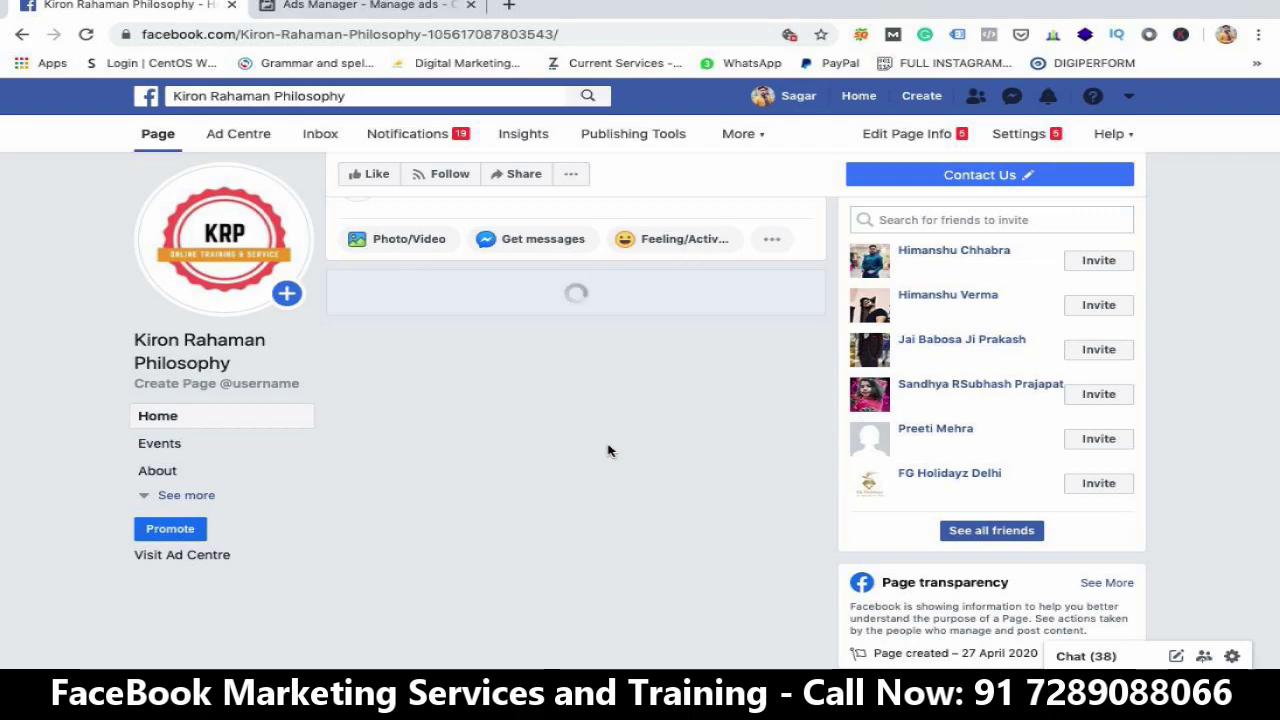
scroll(608, 451, "down", 4)
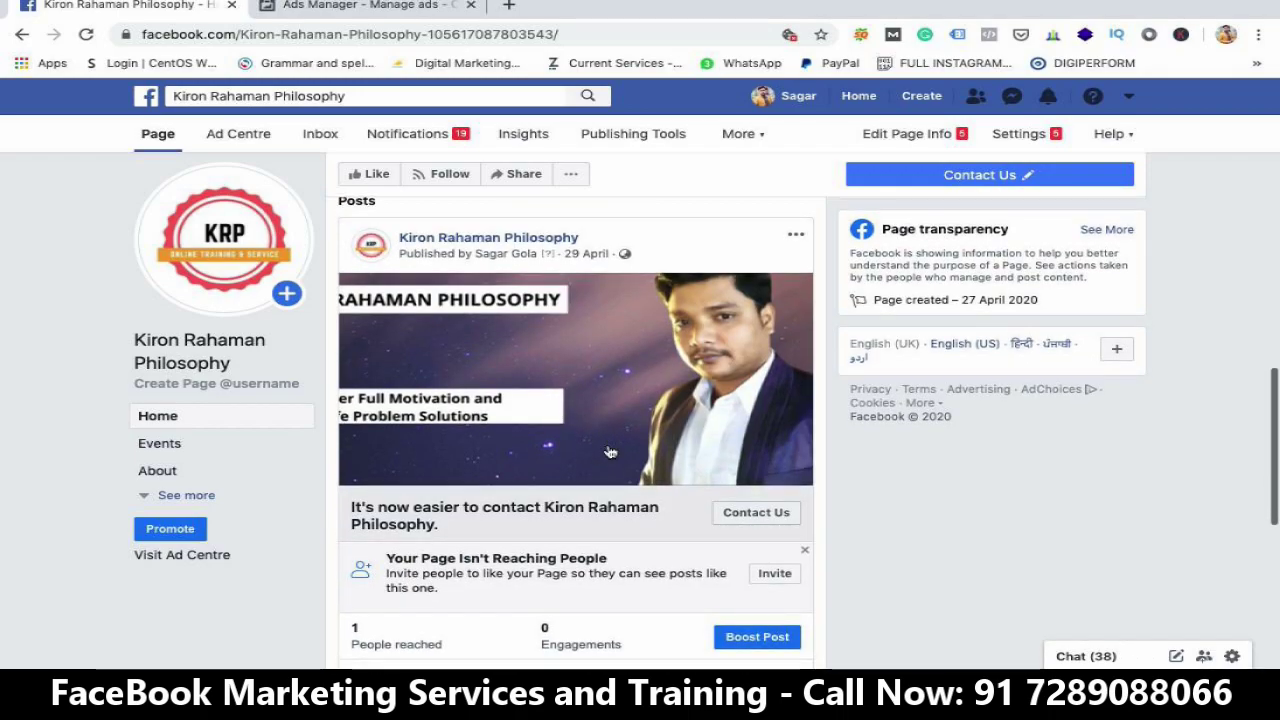
scroll(610, 452, "down", 2)
scroll(610, 445, "up", 1)
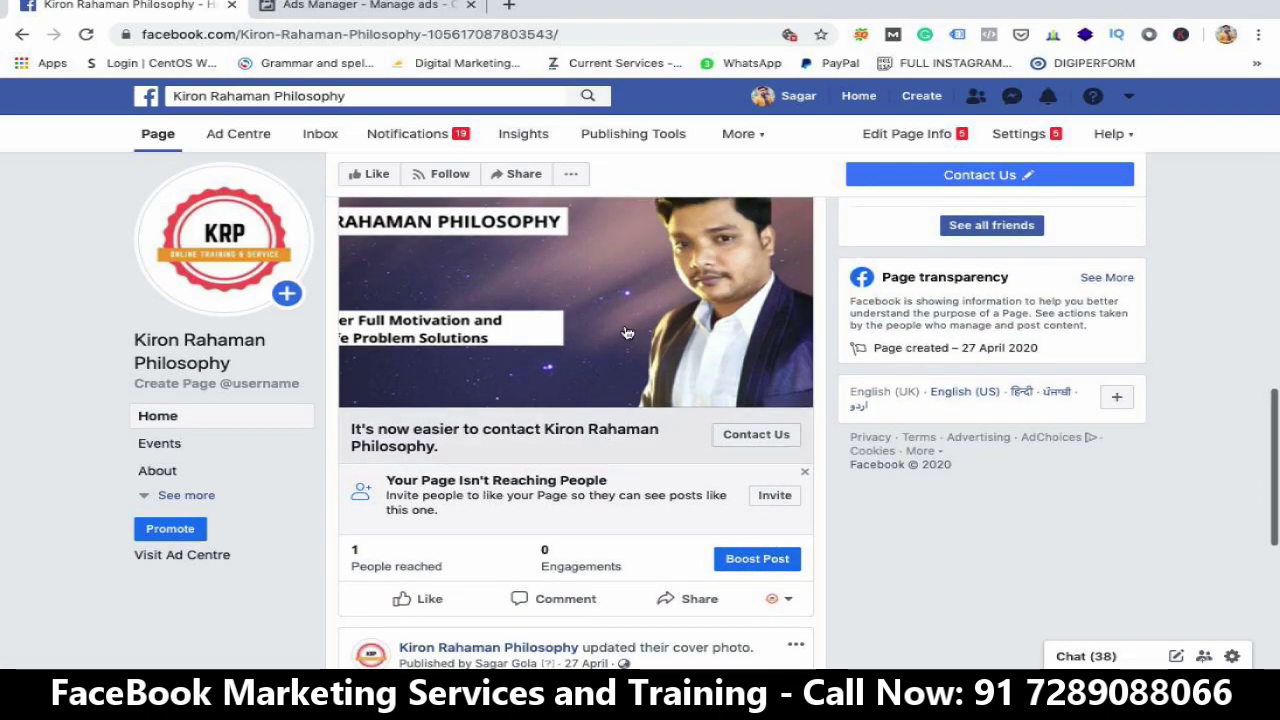
scroll(568, 418, "up", 1)
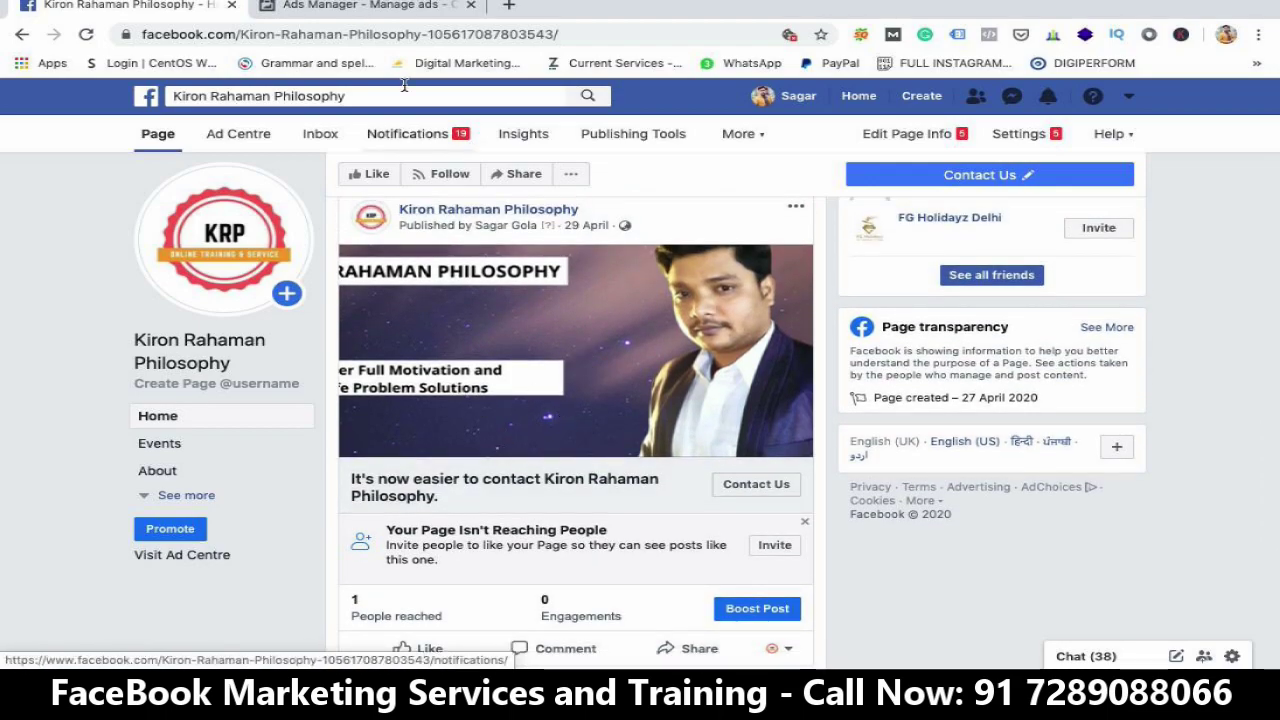
left_click(375, 6)
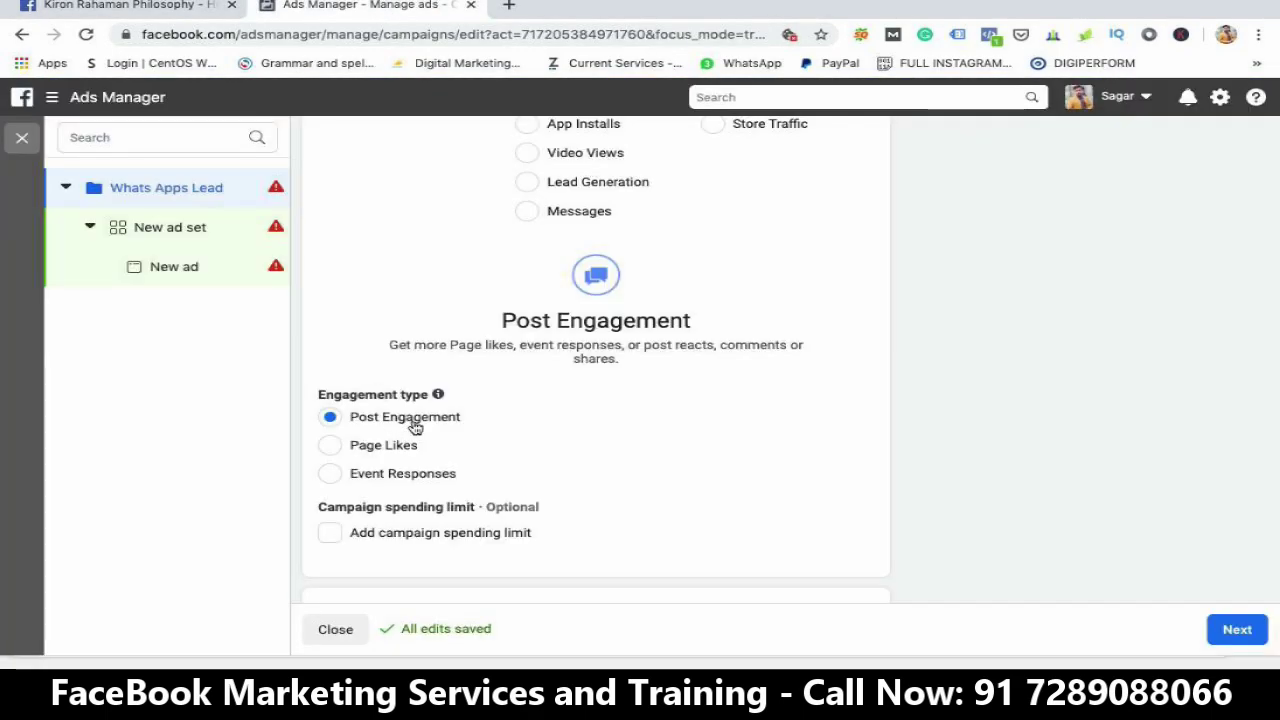
left_click(196, 10)
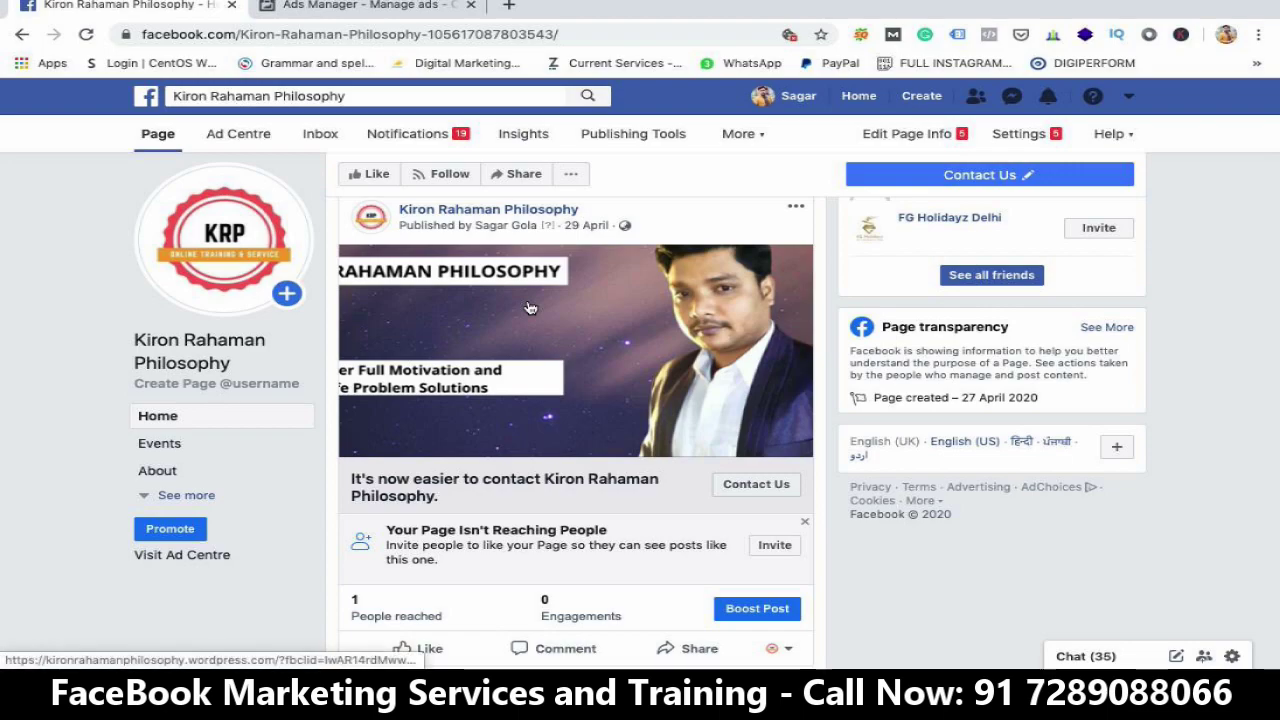
Return to Ads Manager and set the campaign objective back to Traffic, accepting the settings change
left_click(370, 6)
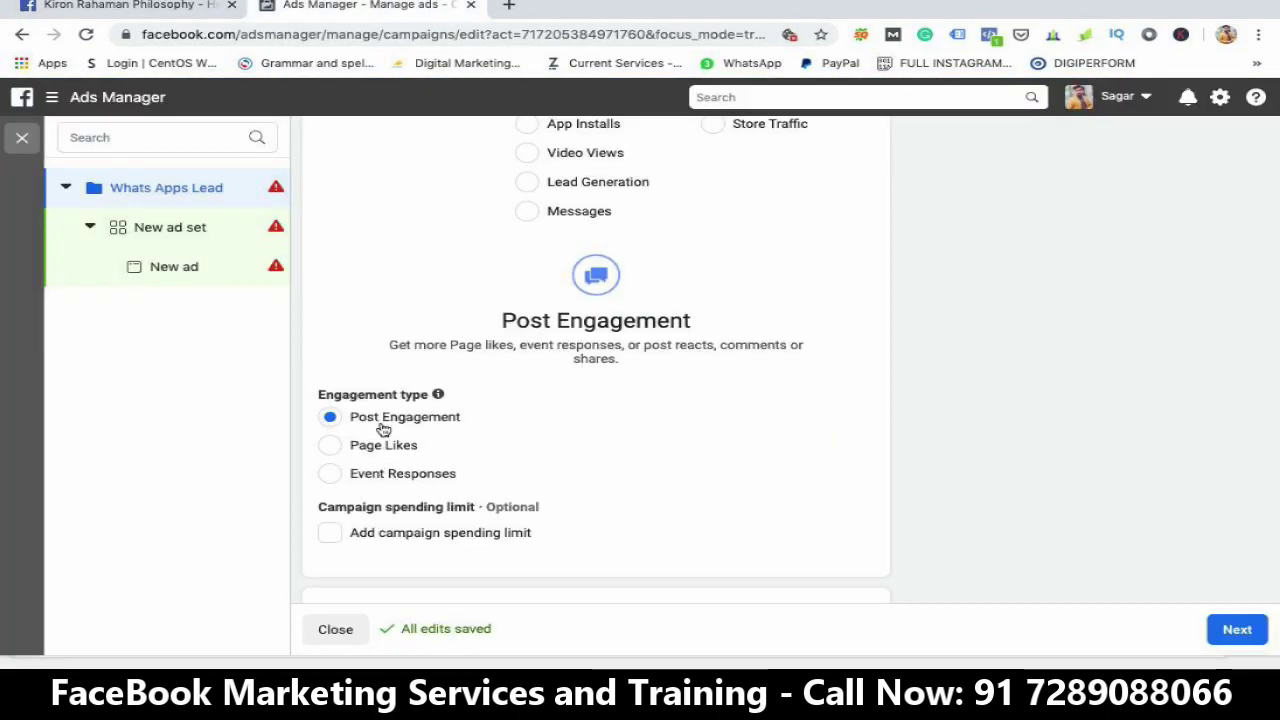
scroll(674, 474, "up", 2)
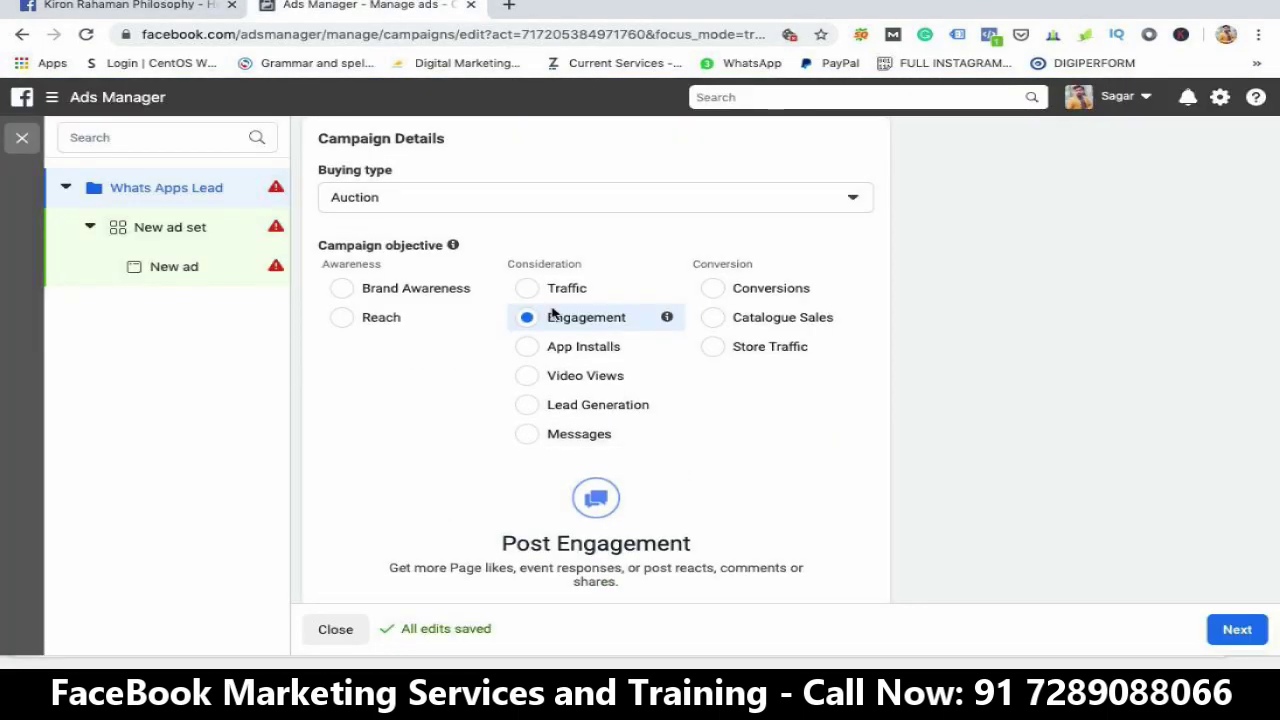
left_click(526, 290)
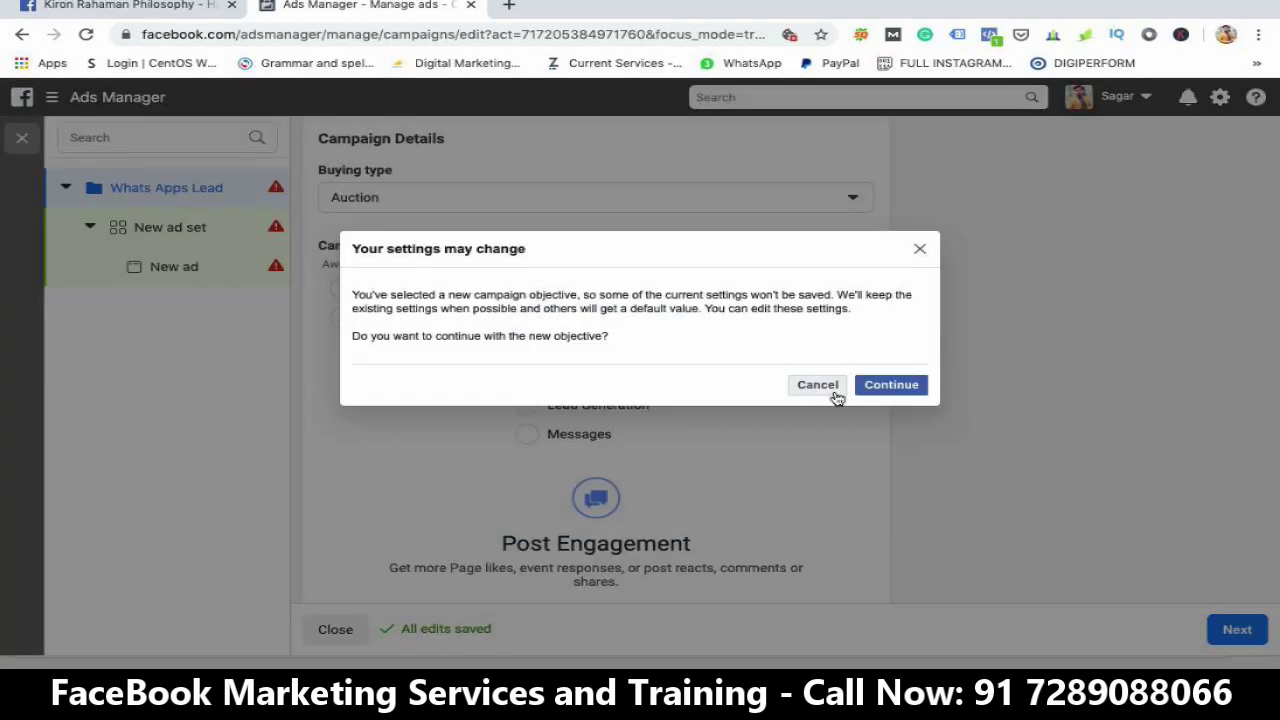
left_click(900, 392)
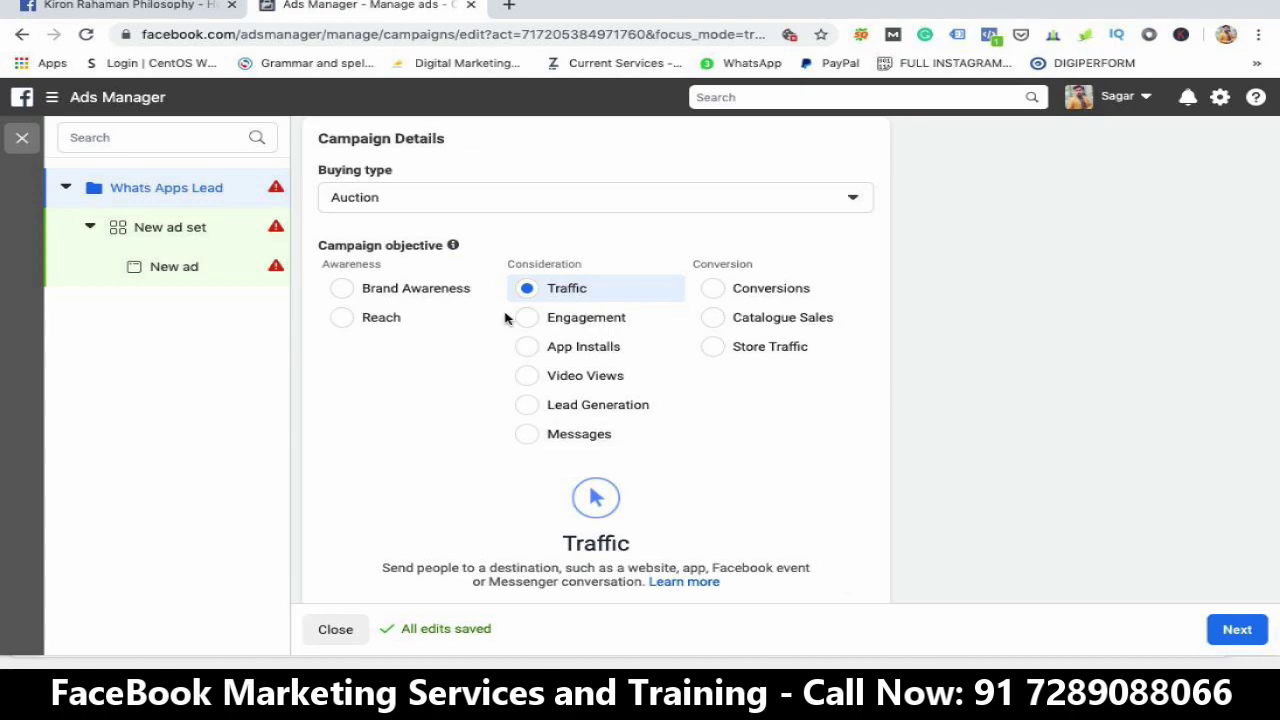
View the new ad set's settings, return to the Whats Apps Lead campaign settings and dismiss the error notice
left_click(1238, 629)
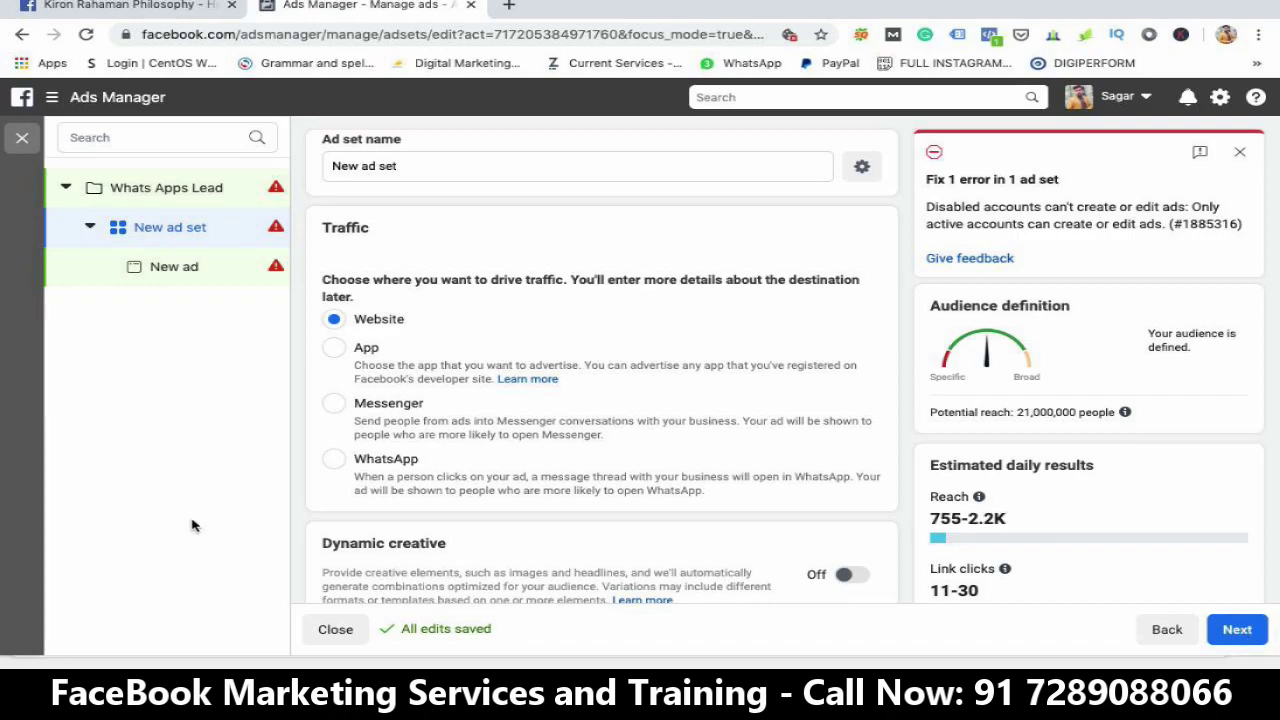
left_click(193, 200)
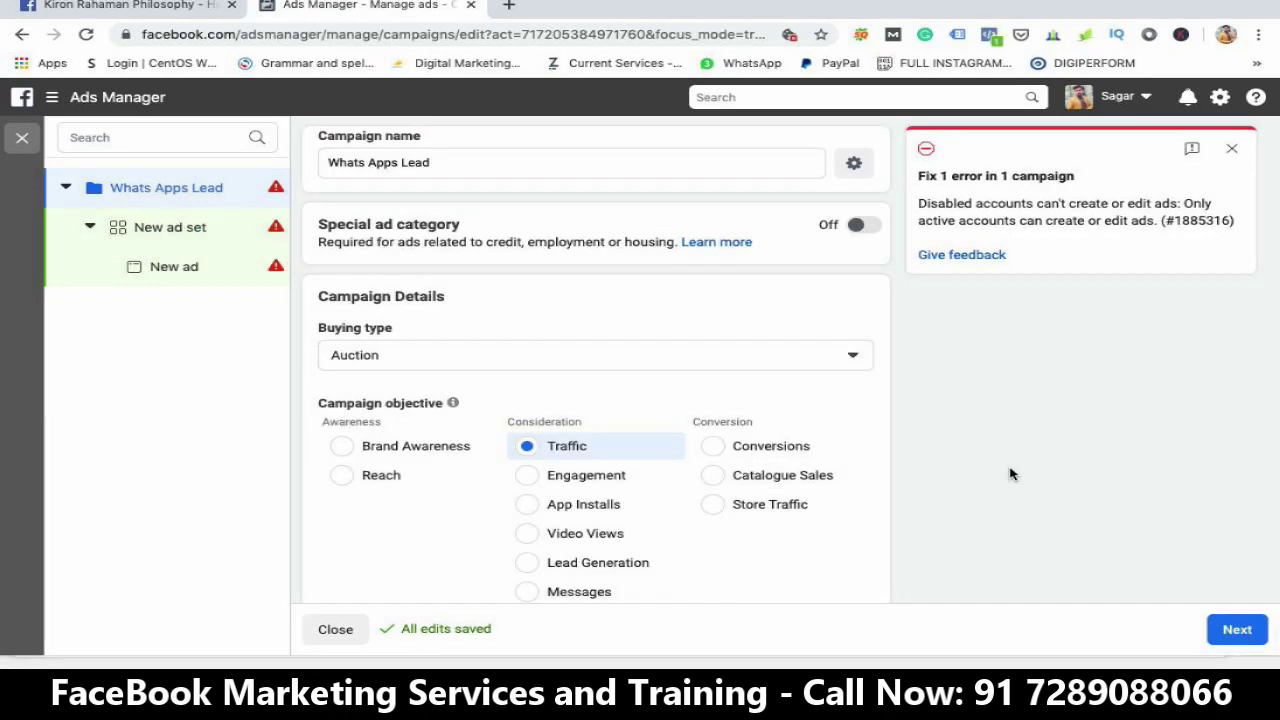
left_click(1232, 150)
Review the campaign settings from the name through the objective and A/B test to campaign budget optimisation
left_click(551, 163)
left_click_drag(461, 166, 285, 166)
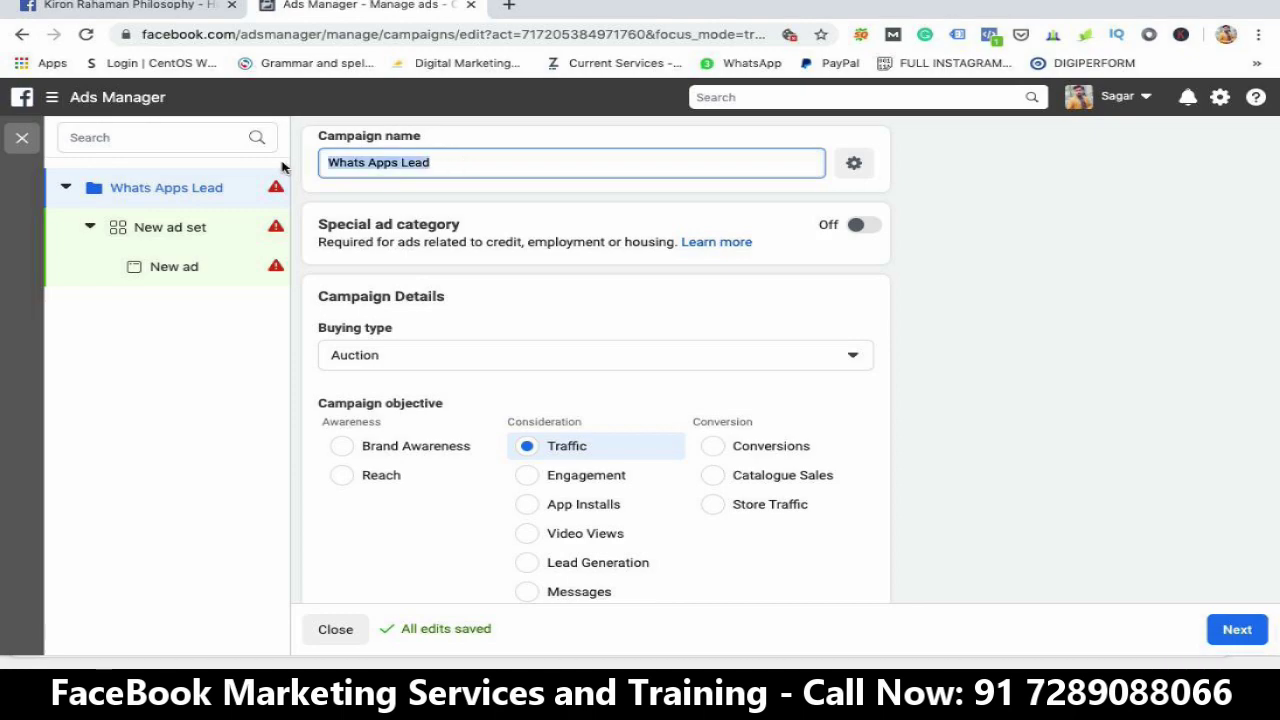
scroll(630, 400, "down", 5)
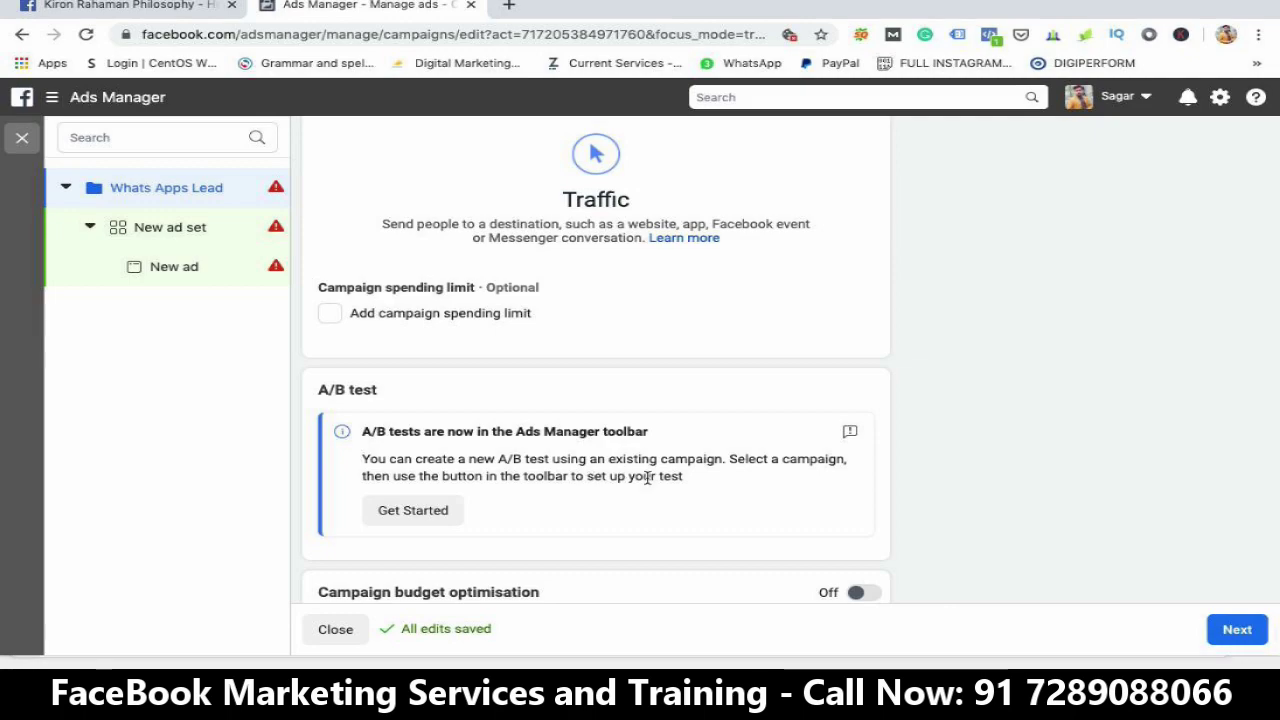
scroll(586, 508, "up", 1)
scroll(586, 508, "down", 3)
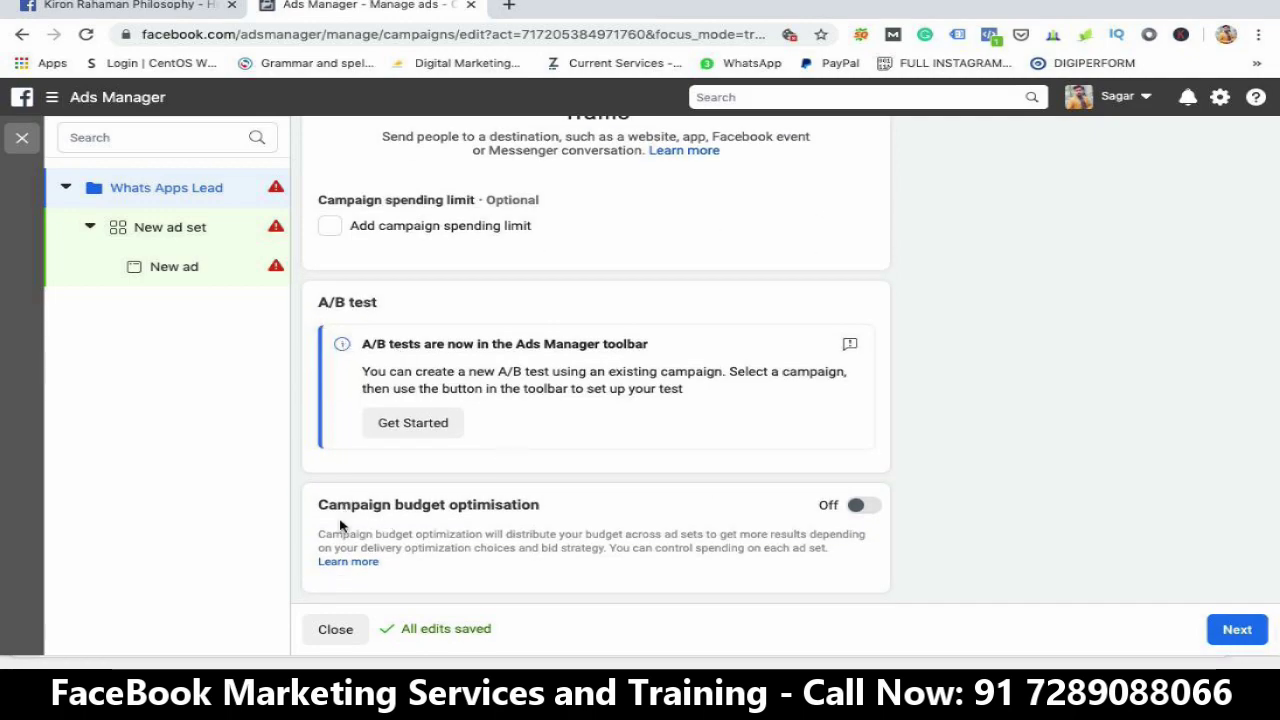
scroll(483, 522, "down", 1)
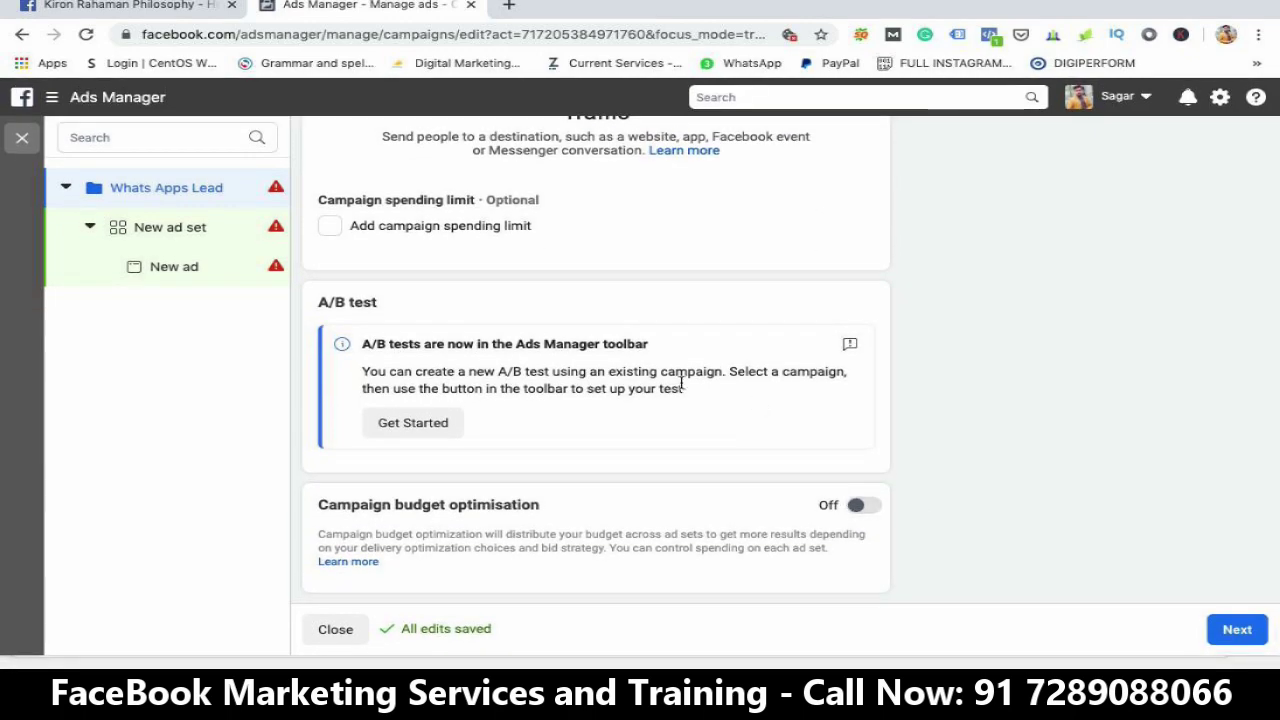
scroll(680, 388, "up", 2)
scroll(680, 388, "up", 2)
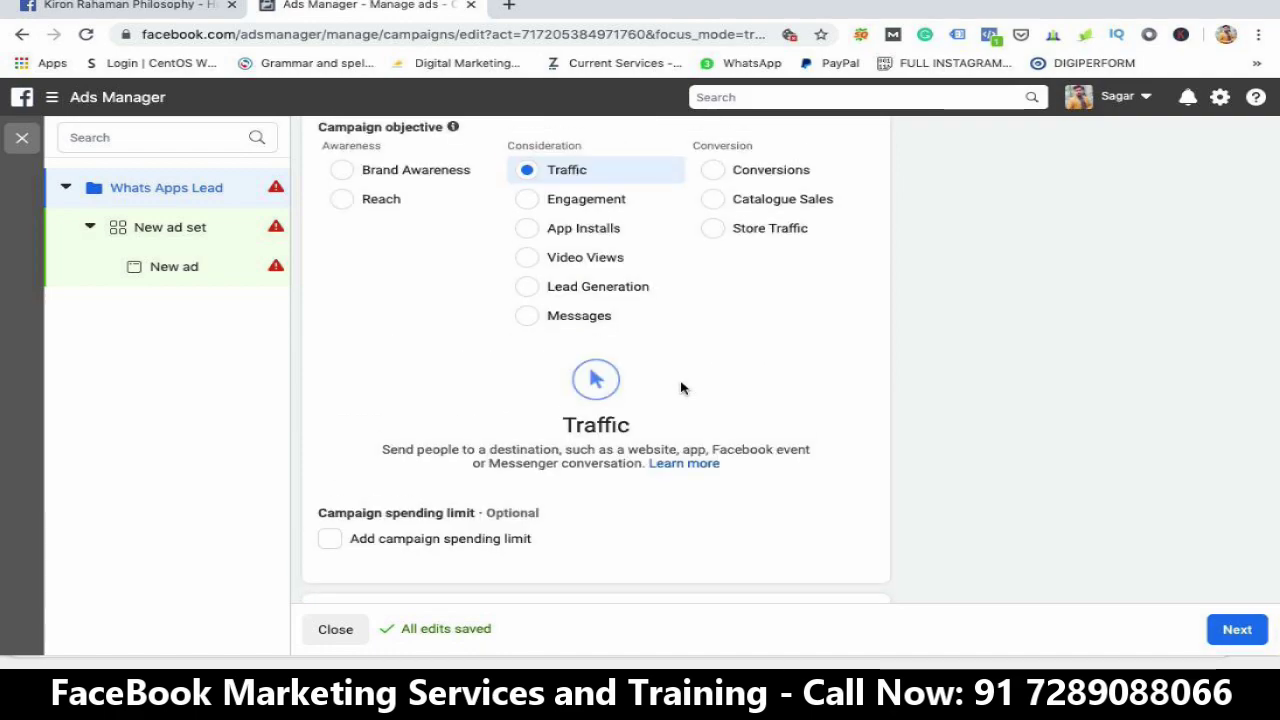
scroll(673, 388, "up", 2)
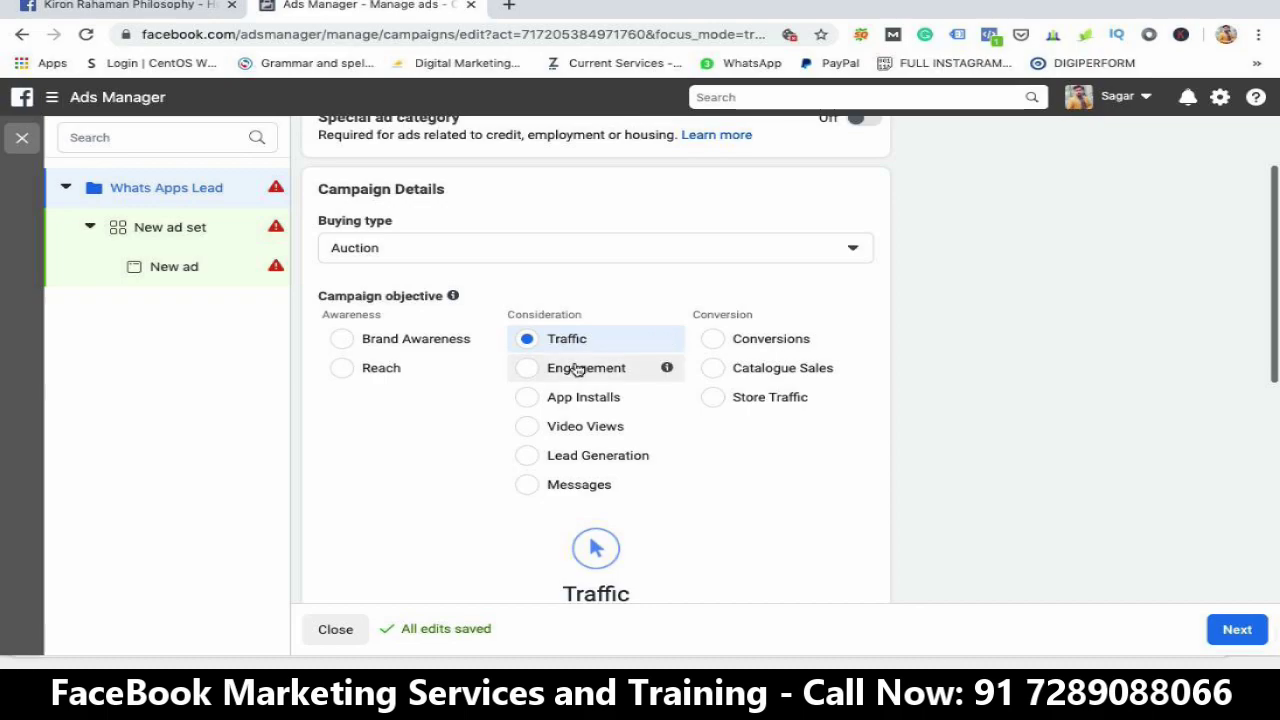
scroll(700, 560, "down", 2)
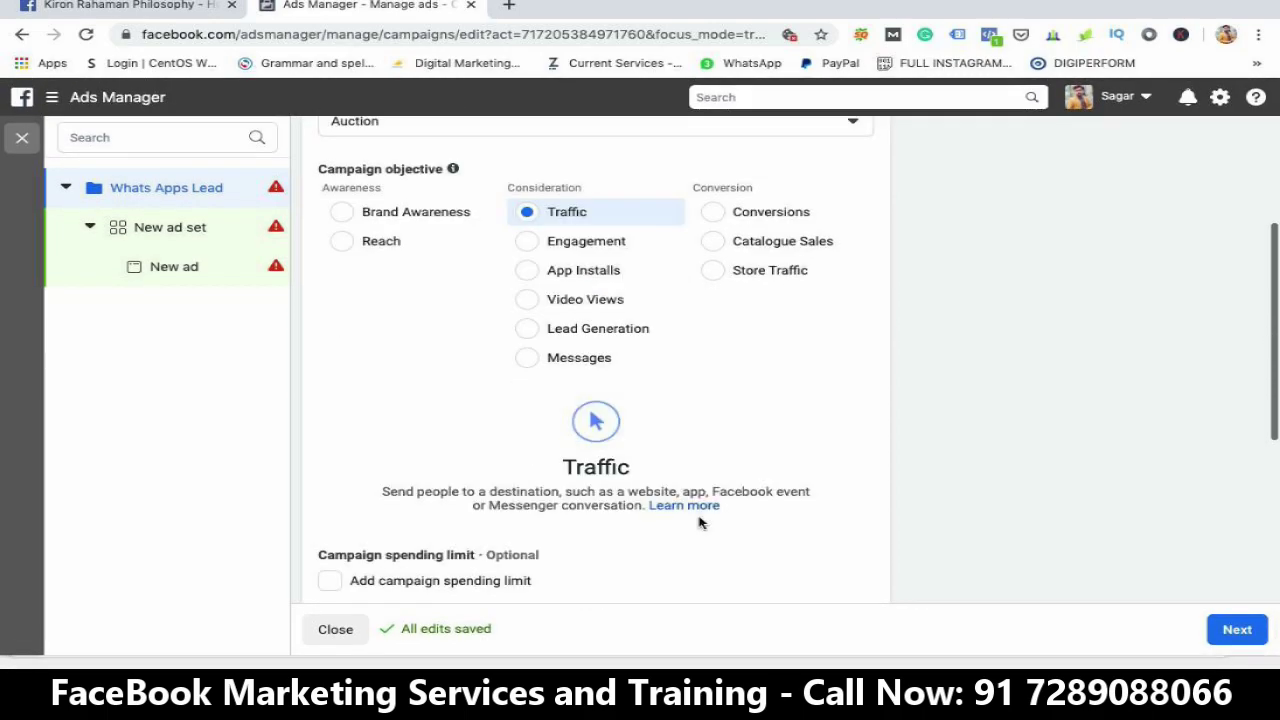
Continue to the new ad set, choose Messenger as its traffic destination and dismiss the error notice
scroll(660, 480, "up", 4)
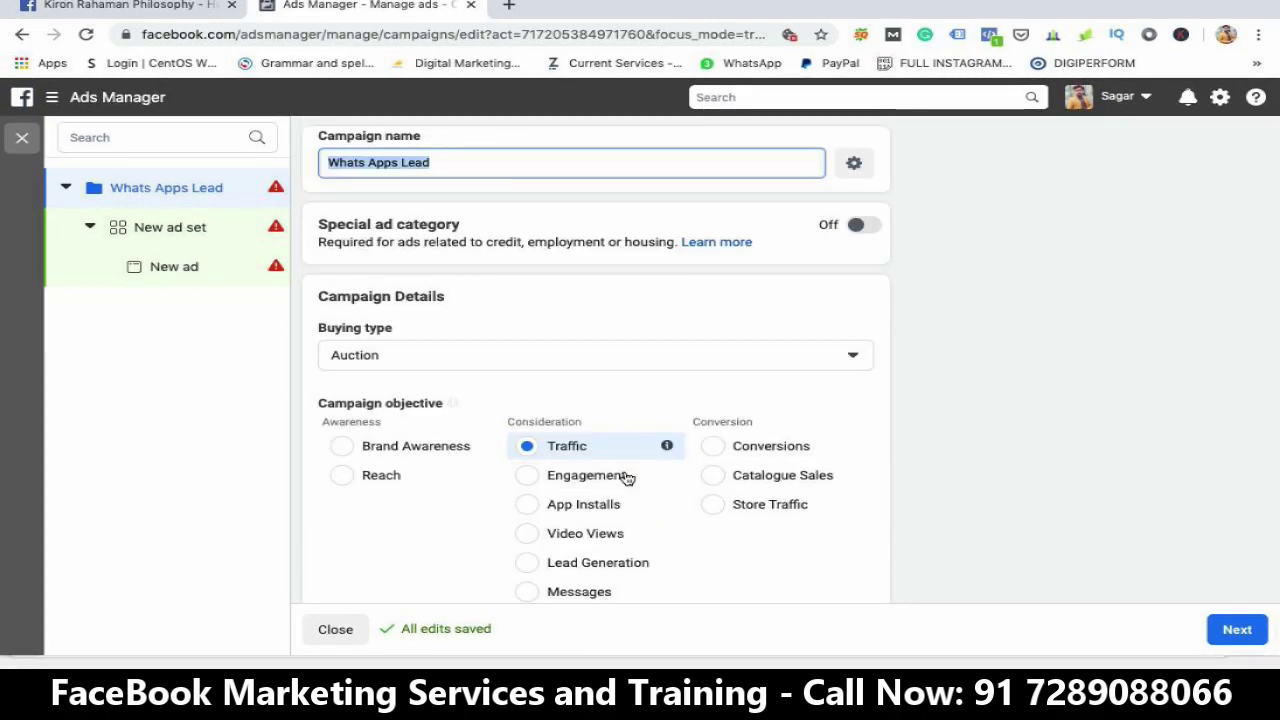
scroll(629, 477, "down", 4)
scroll(625, 477, "down", 1)
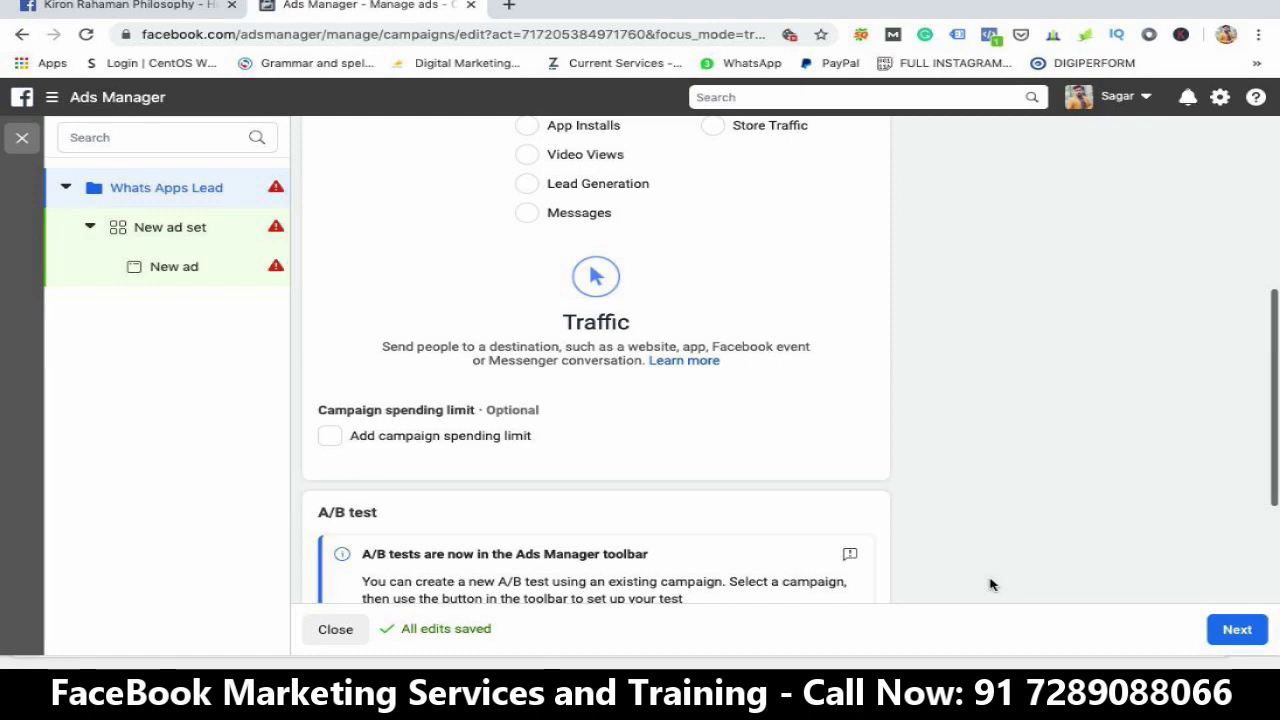
left_click(1248, 639)
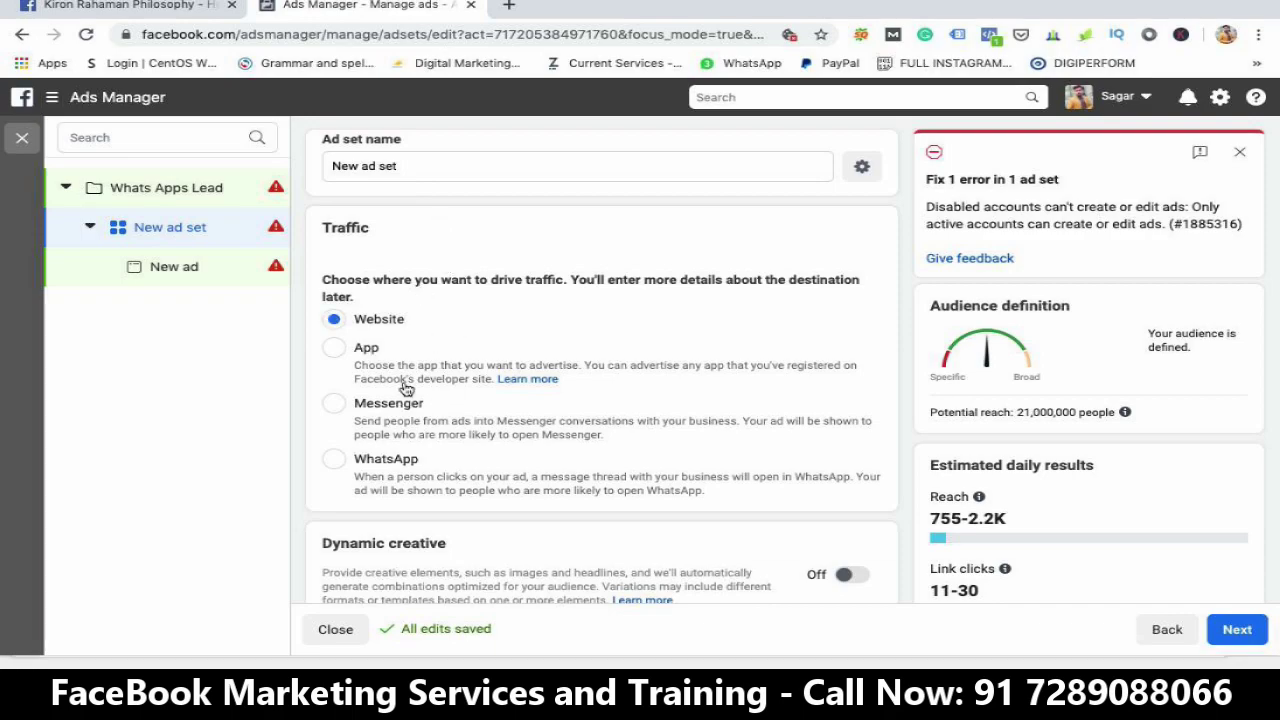
scroll(471, 434, "down", 1)
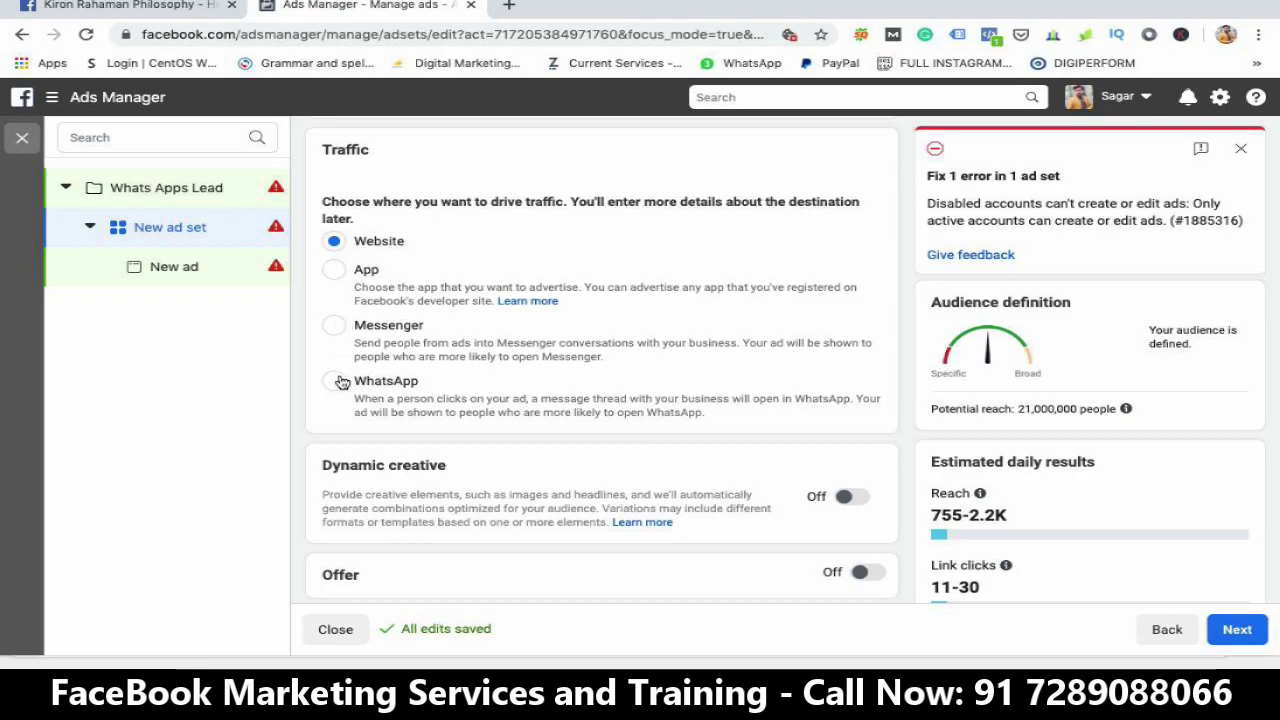
left_click(335, 326)
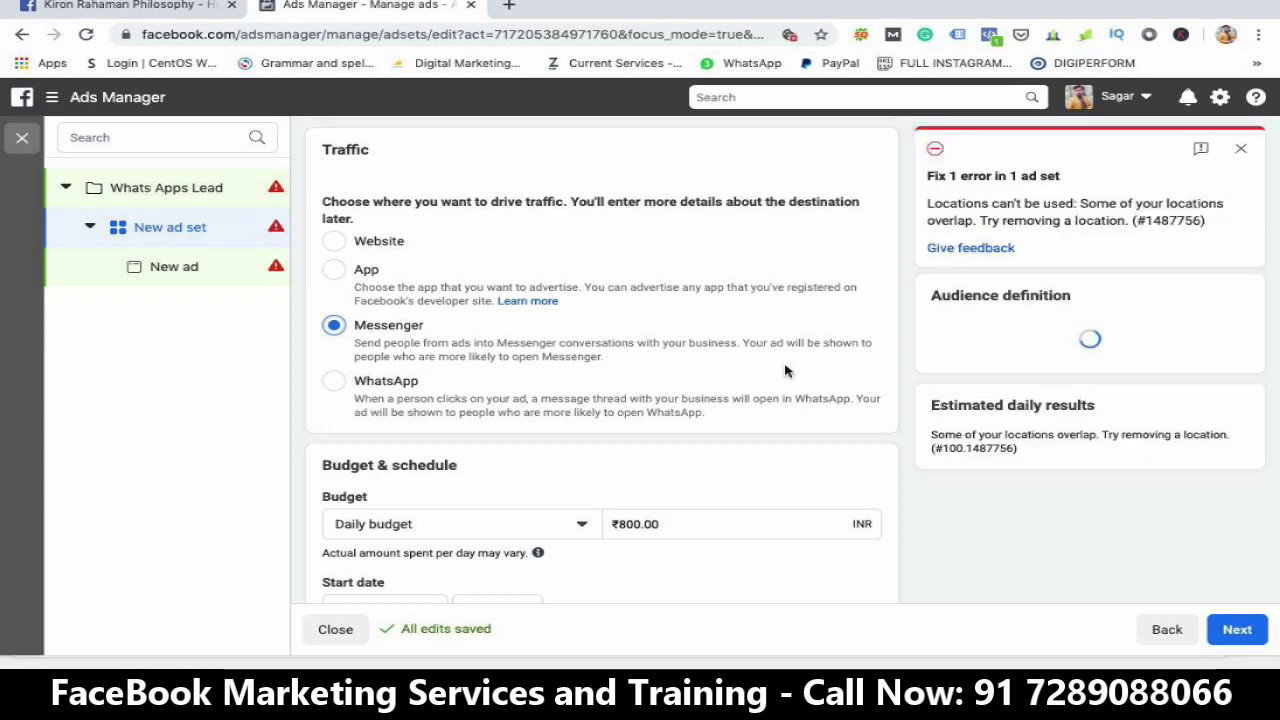
left_click(1243, 148)
Set the ad set's daily budget to ₹77
scroll(740, 316, "down", 2)
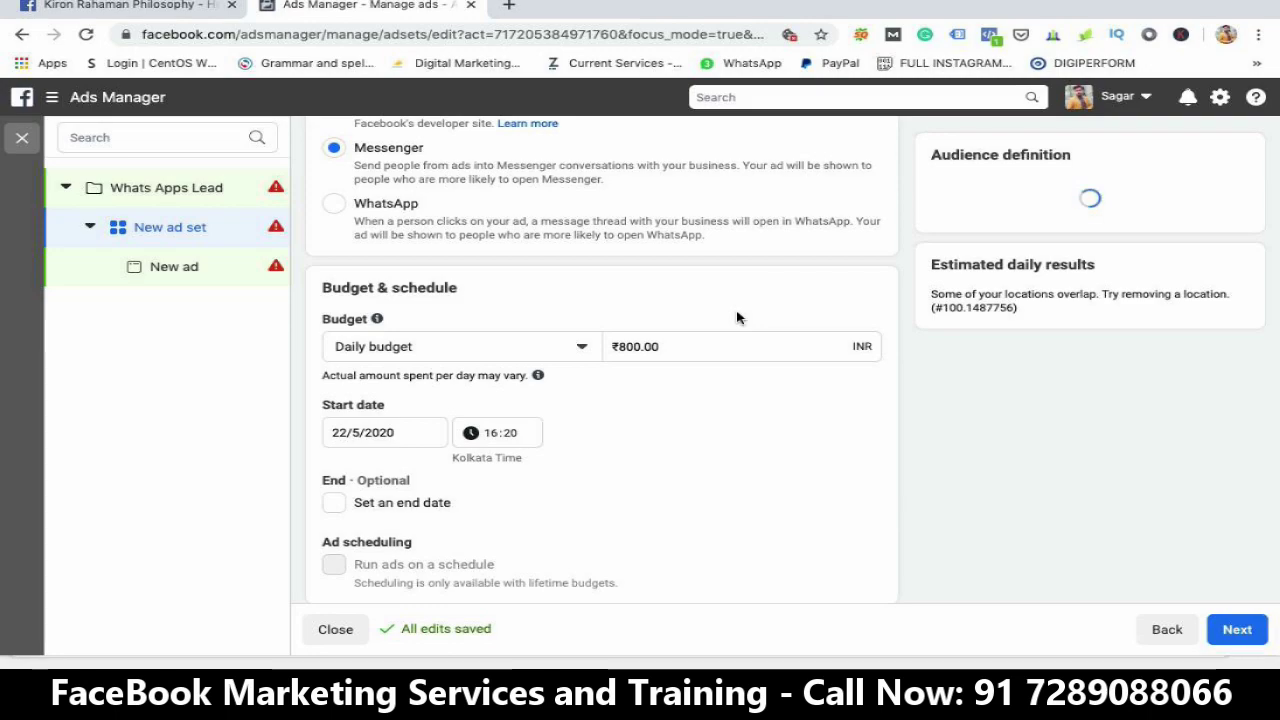
left_click_drag(617, 346, 738, 347)
type("7")
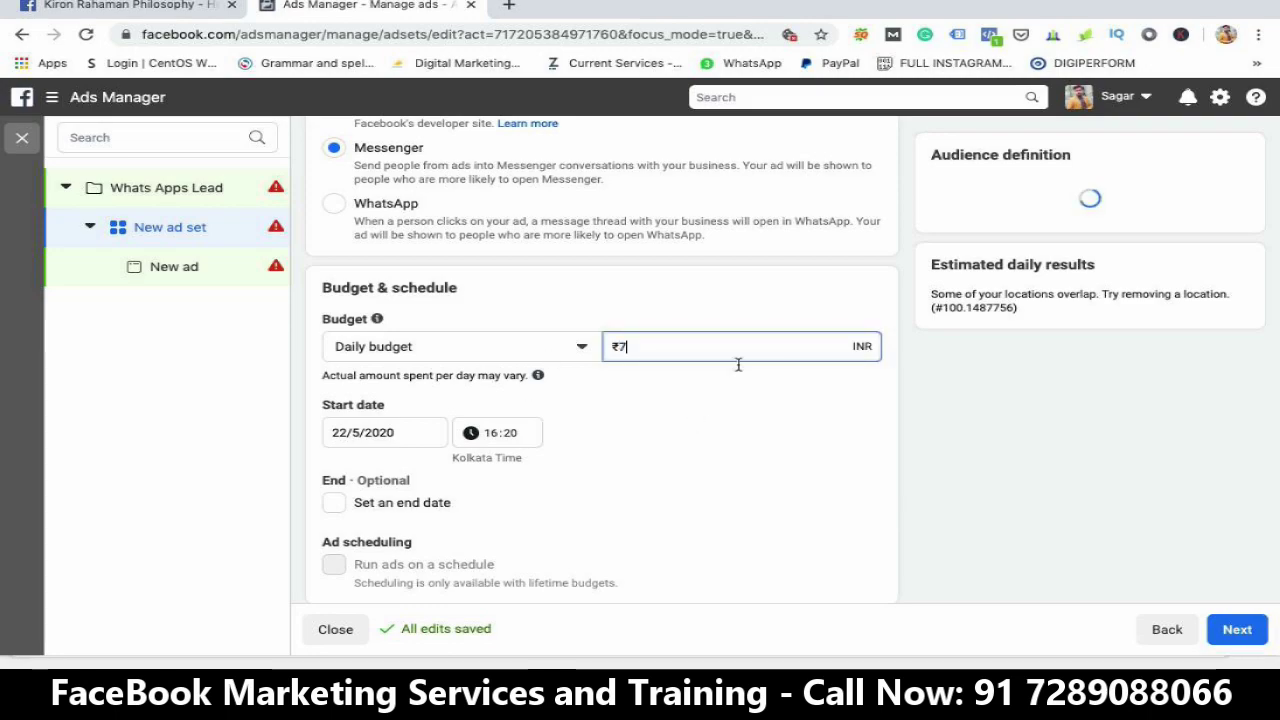
type("7")
left_click(743, 450)
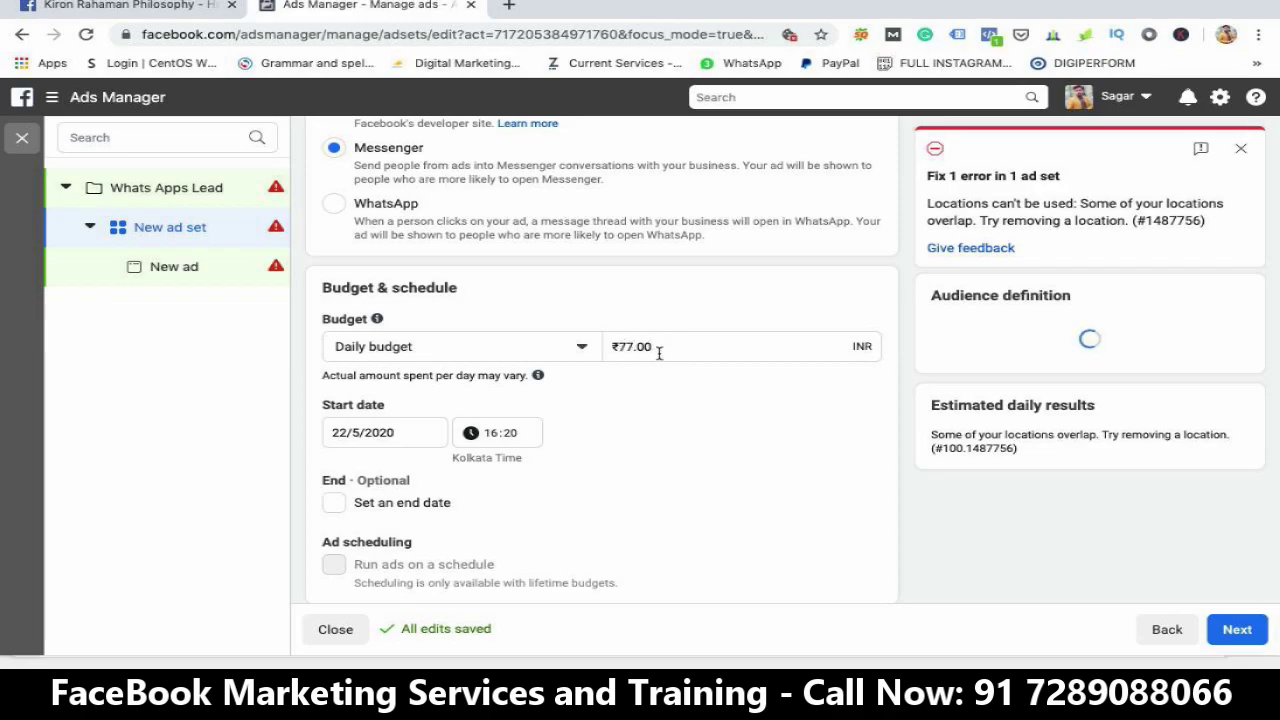
Try an end date of 27/5/2020 in the ad set's schedule and remove the end date again
scroll(630, 497, "down", 3)
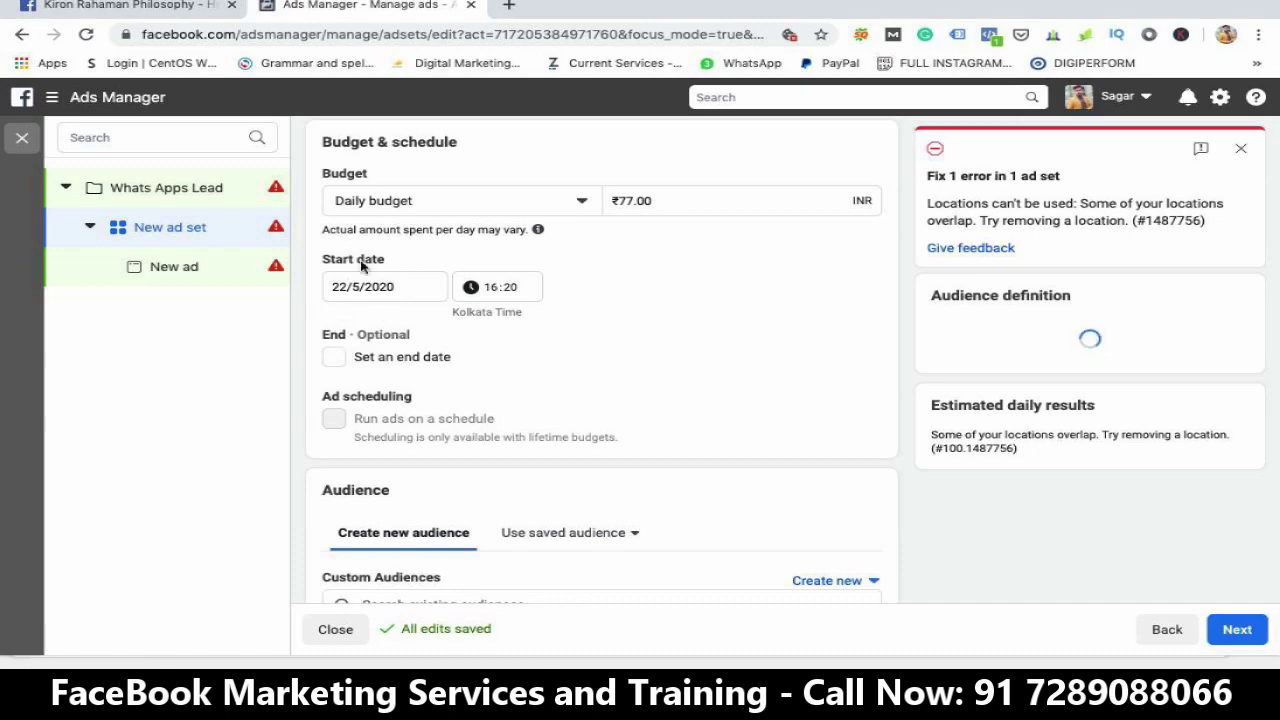
left_click(336, 362)
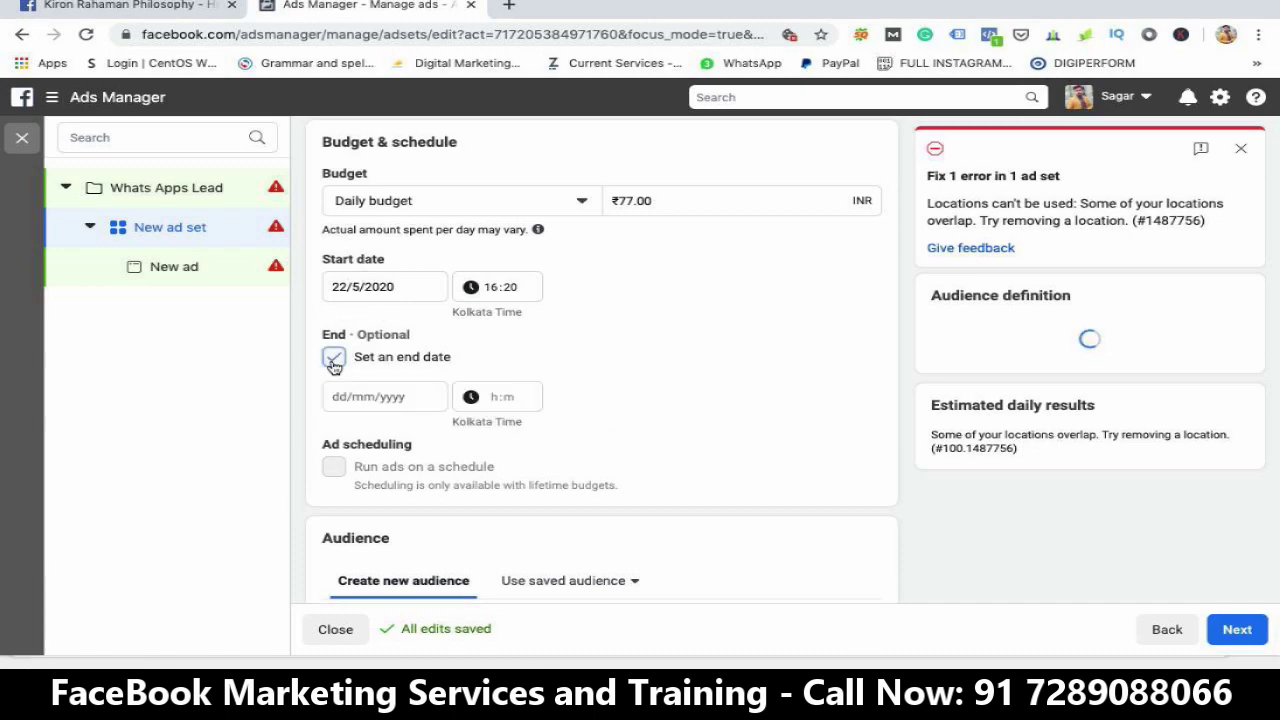
left_click(381, 400)
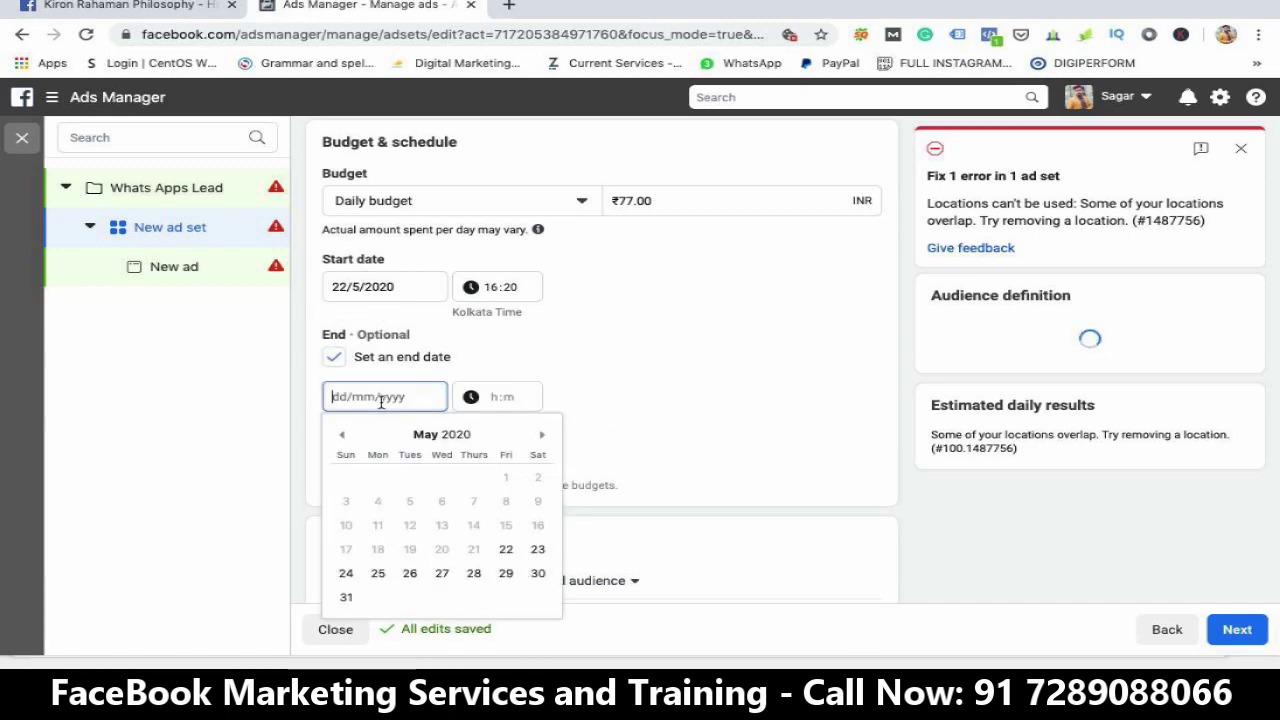
left_click(444, 575)
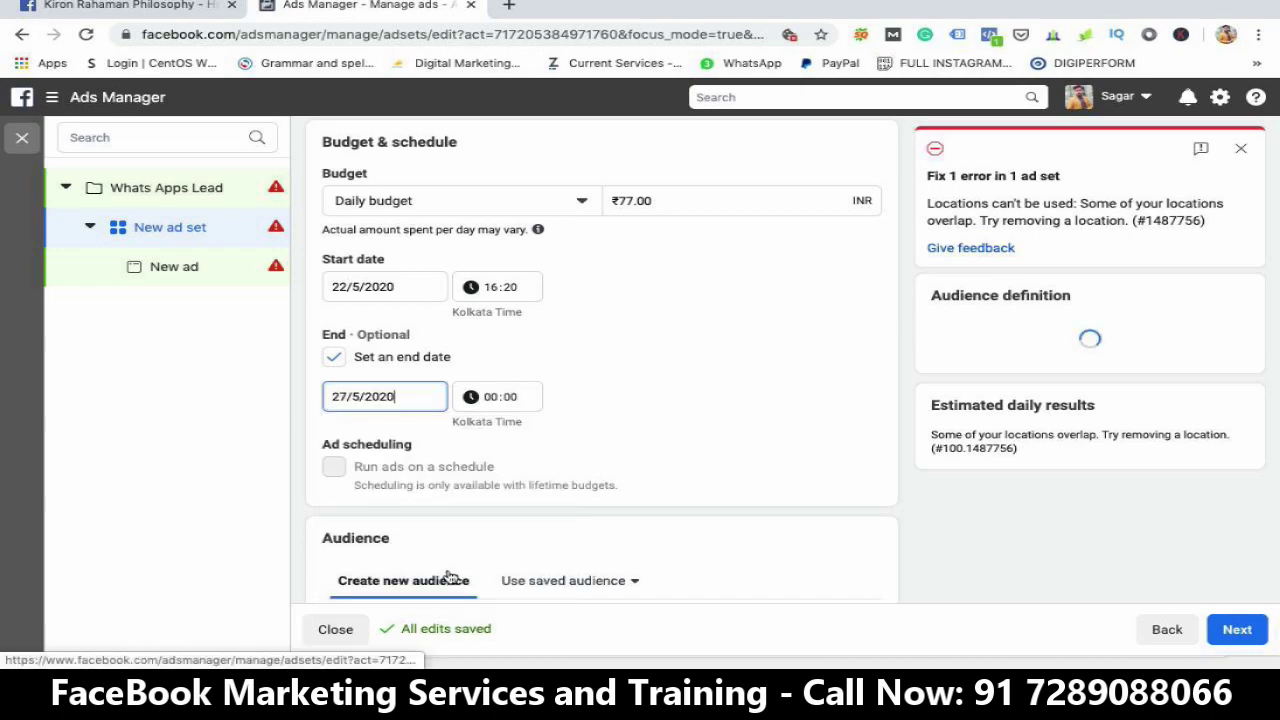
left_click(335, 359)
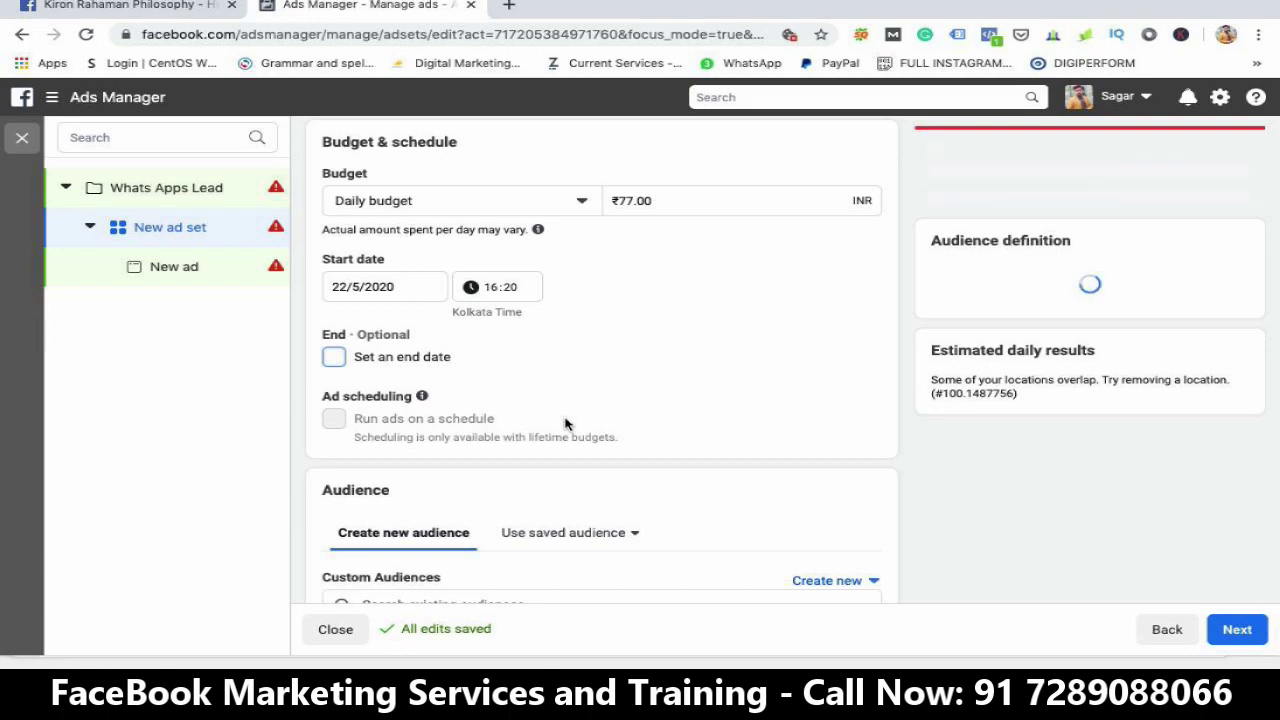
Review the ad set's sections from budget and schedule through audience and placements to optimisation and delivery
scroll(747, 410, "down", 1)
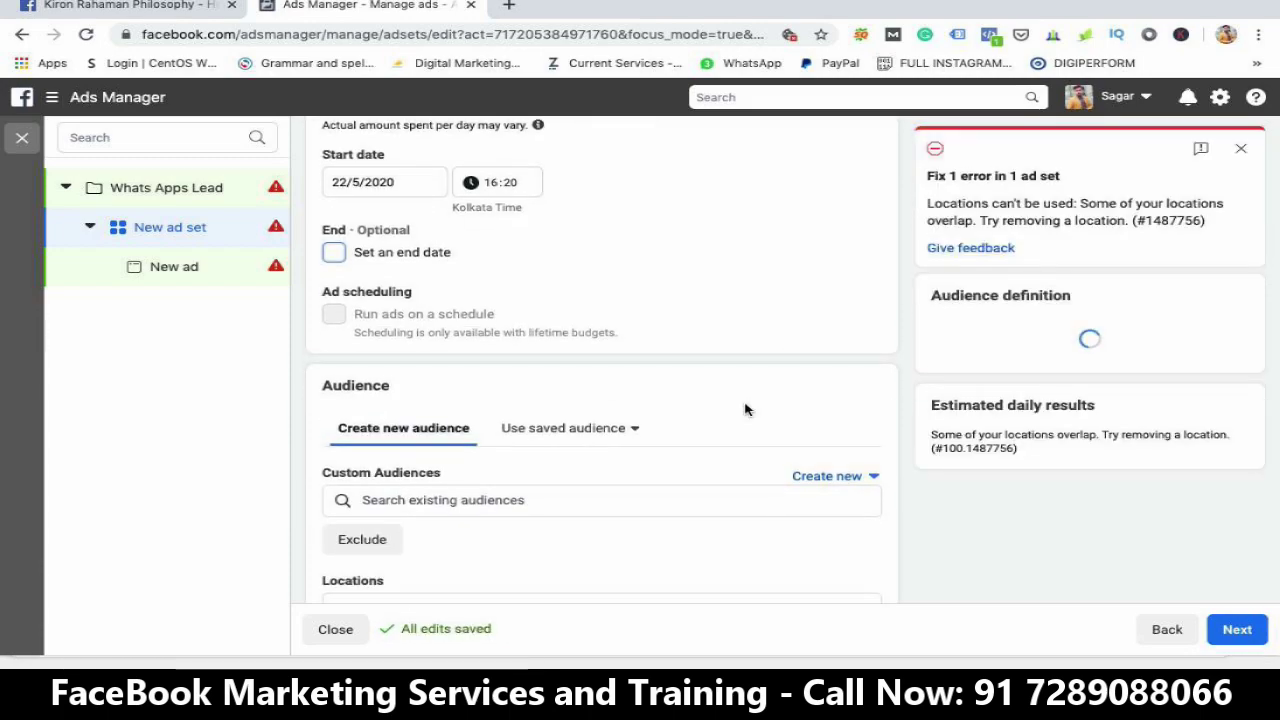
scroll(745, 410, "down", 1)
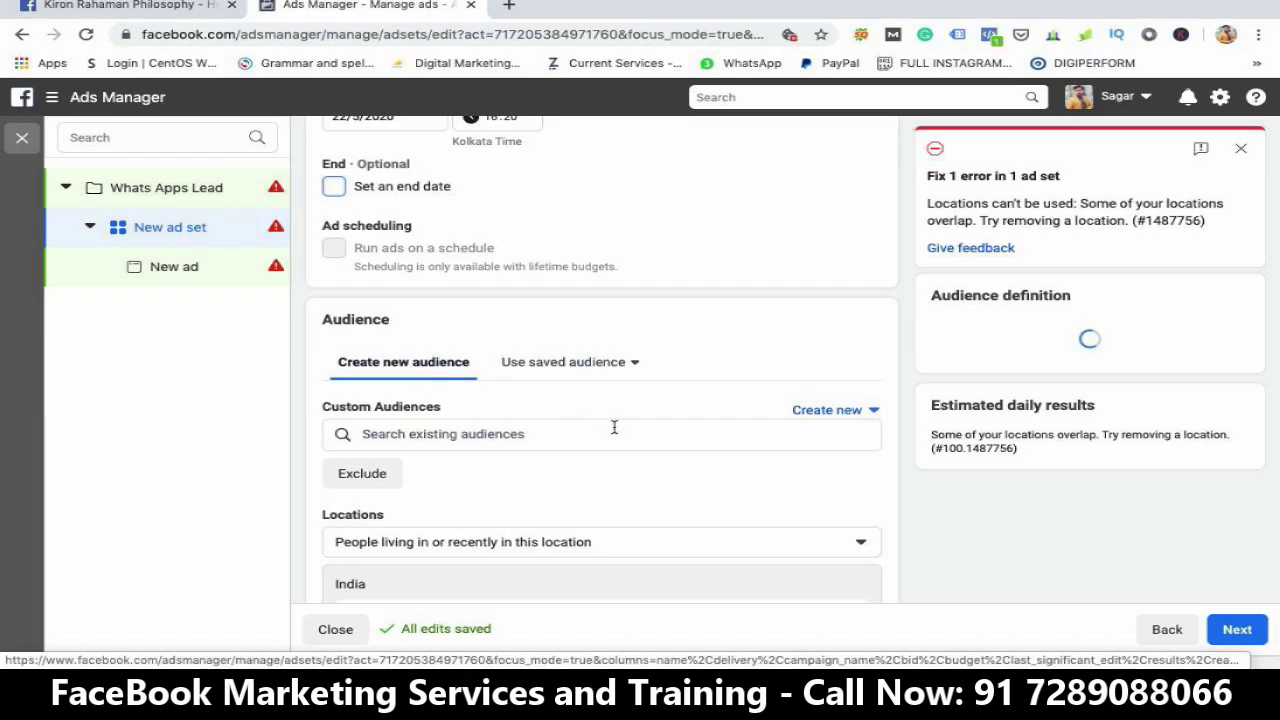
scroll(614, 430, "up", 5)
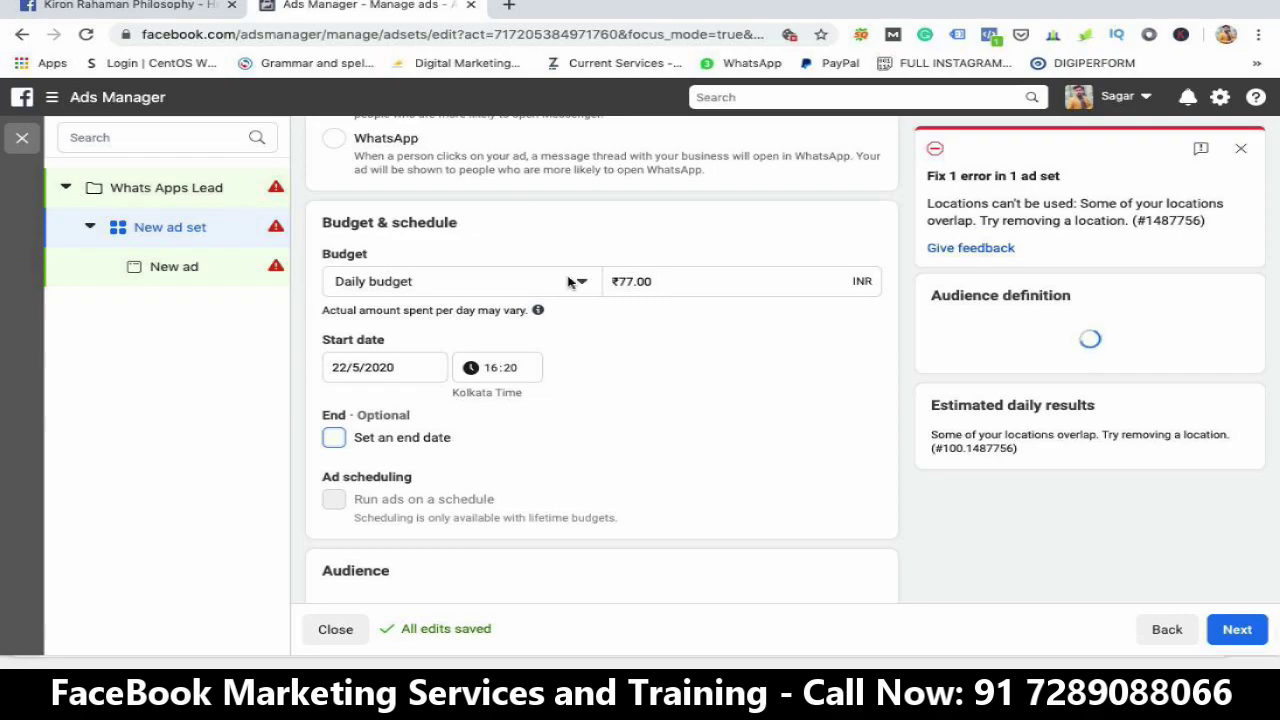
scroll(734, 411, "down", 3)
scroll(731, 413, "up", 2)
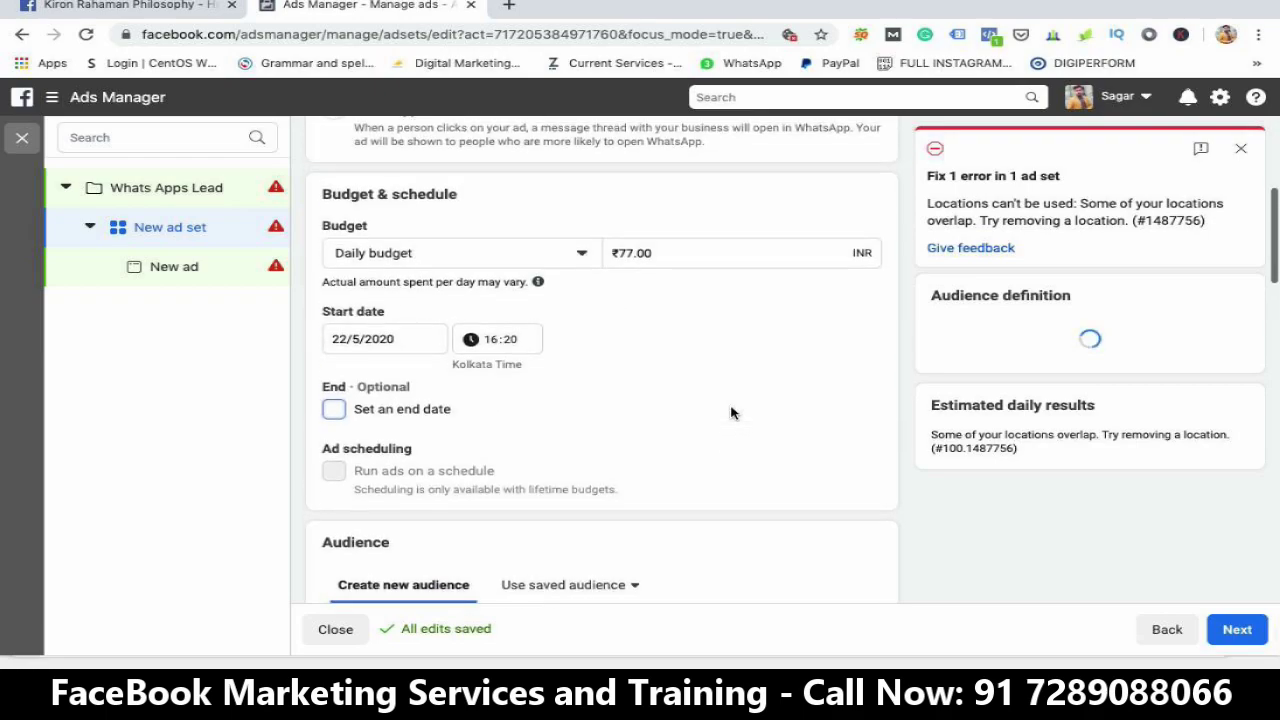
scroll(731, 413, "down", 7)
scroll(731, 413, "down", 7)
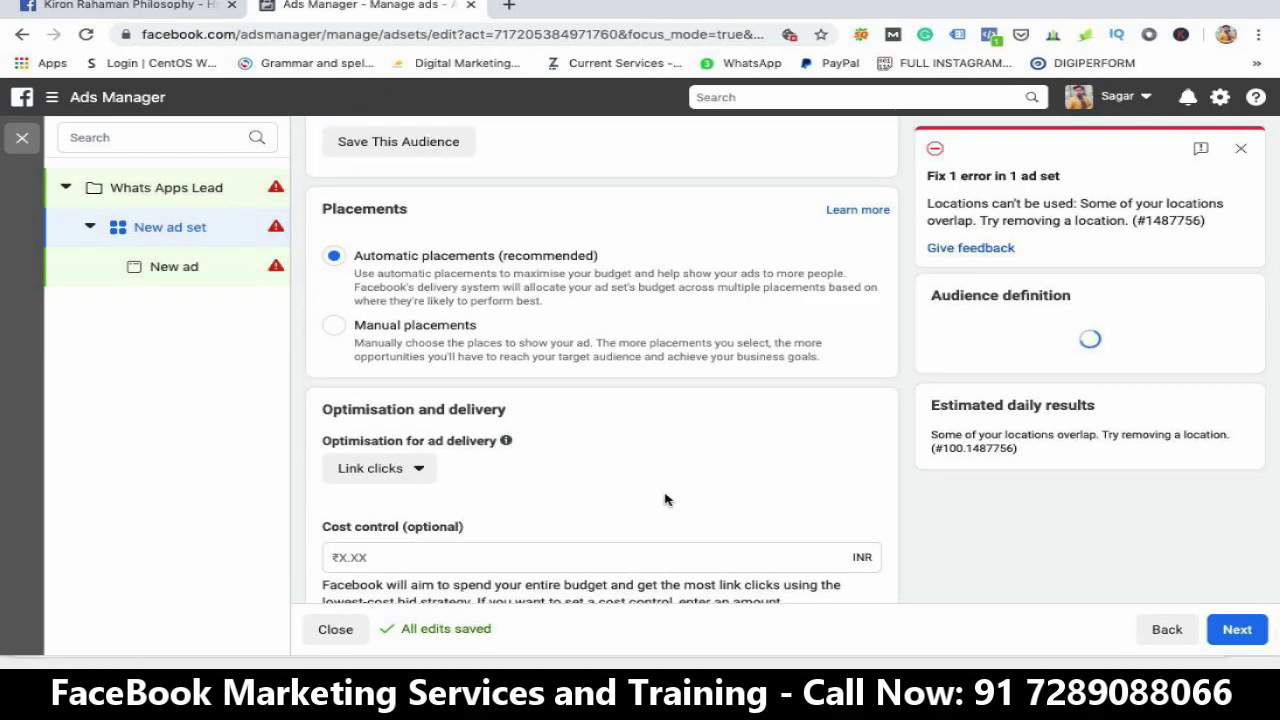
scroll(666, 500, "up", 10)
scroll(666, 500, "up", 1)
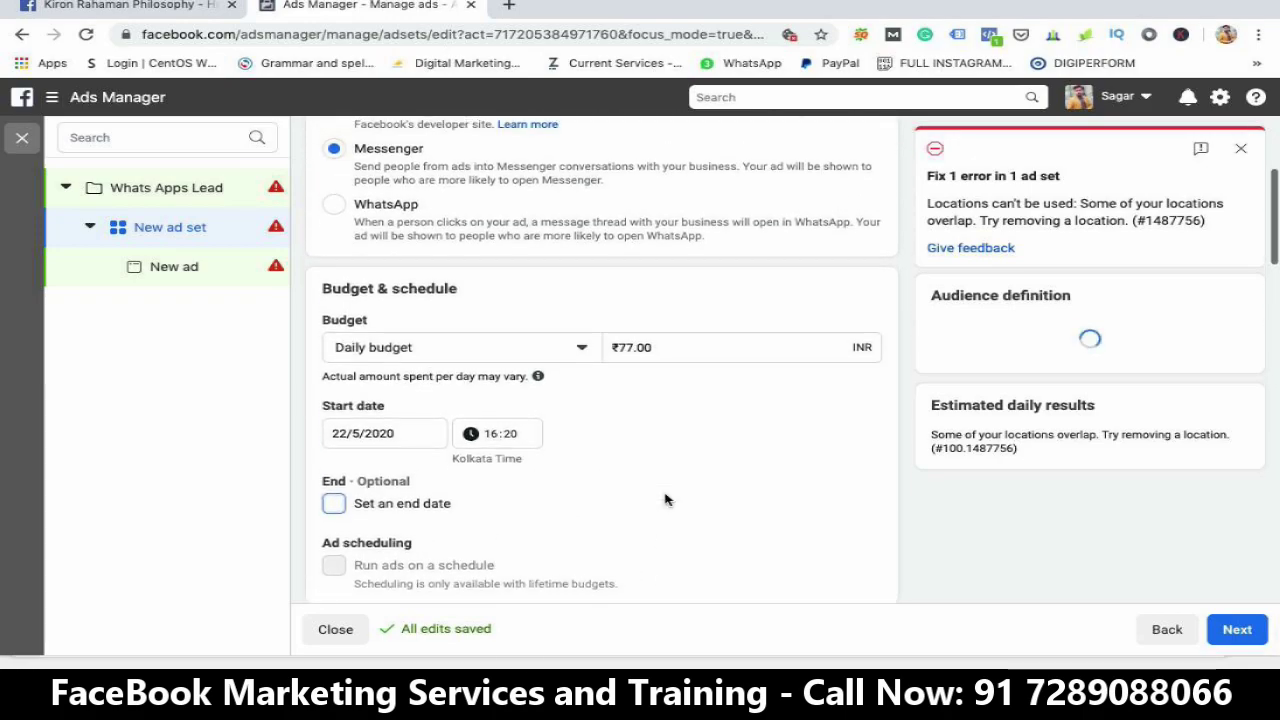
scroll(666, 500, "down", 1)
scroll(666, 500, "down", 2)
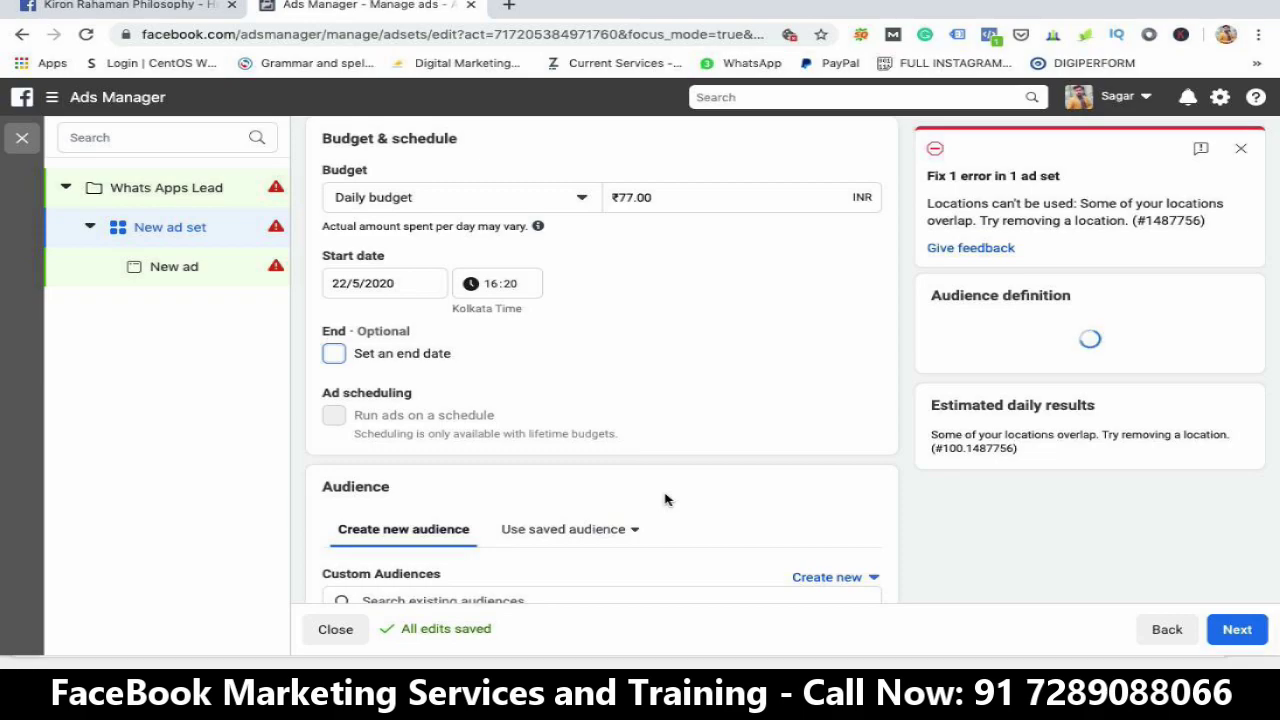
scroll(666, 500, "down", 3)
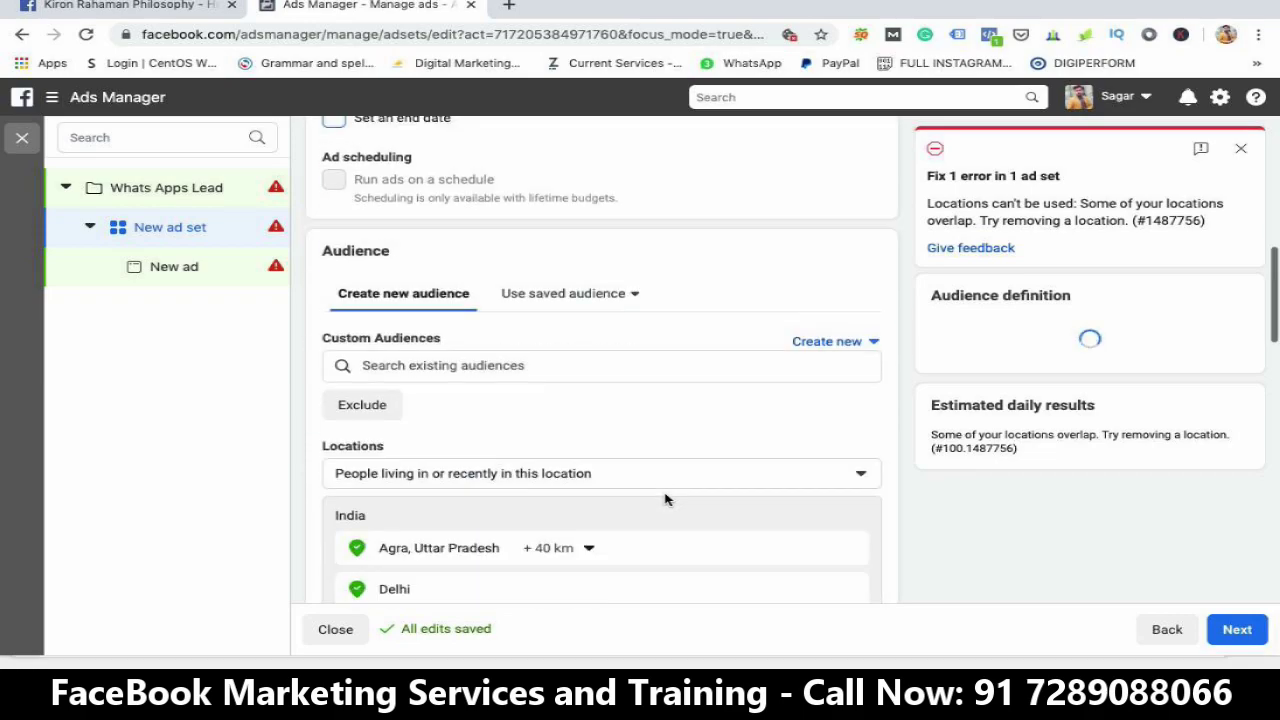
scroll(667, 500, "up", 1)
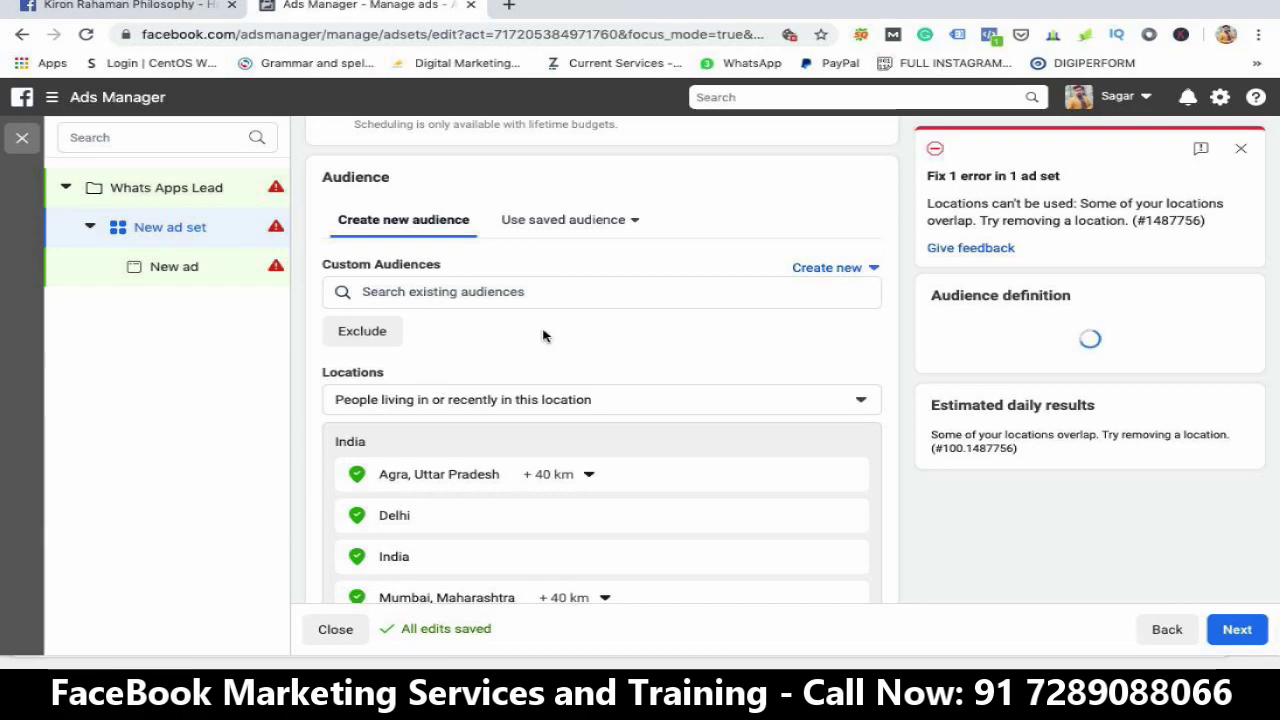
Replace India with Jaipur, Rajasthan in the audience's included locations and remove Jaipur again
scroll(547, 338, "down", 1)
scroll(458, 394, "down", 1)
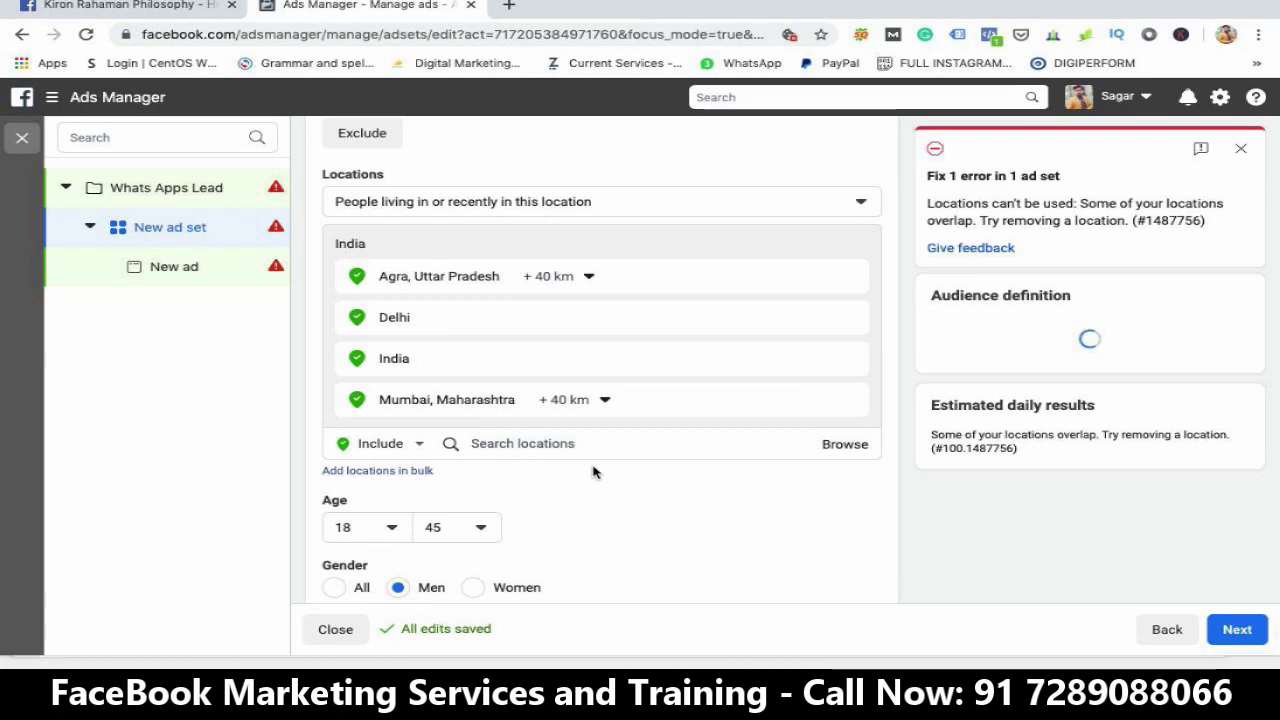
left_click(545, 447)
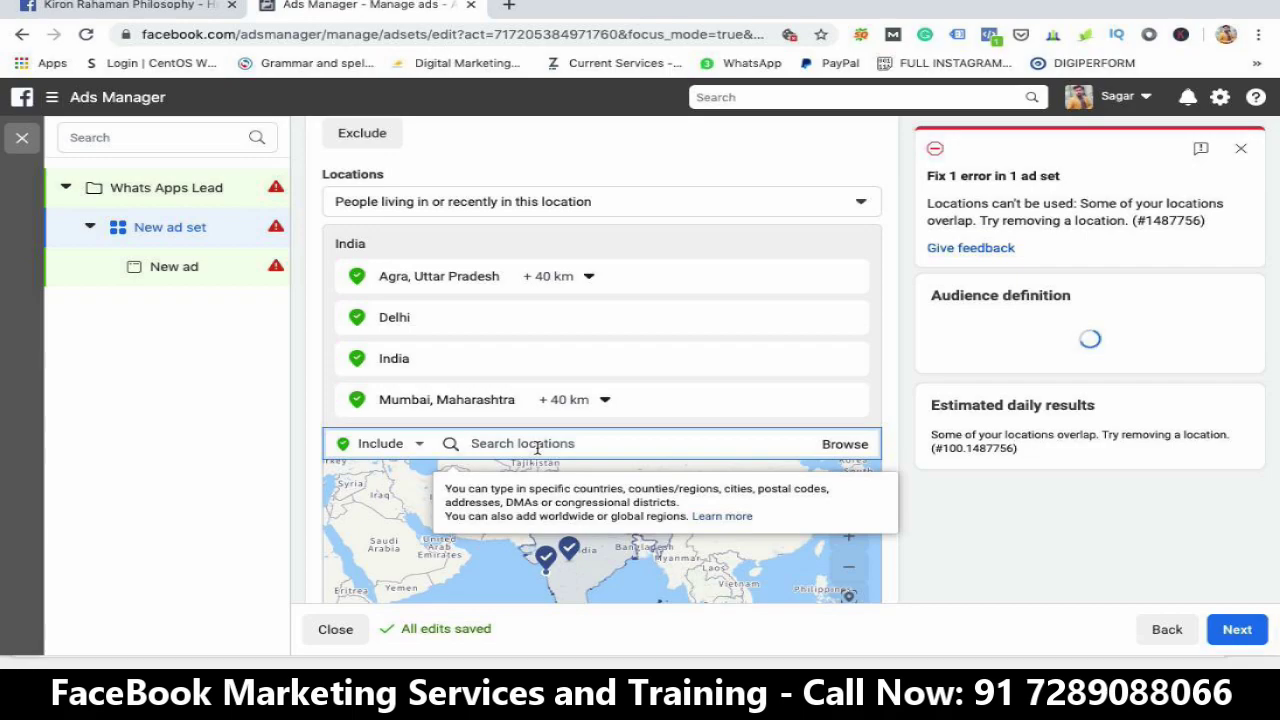
type("jai")
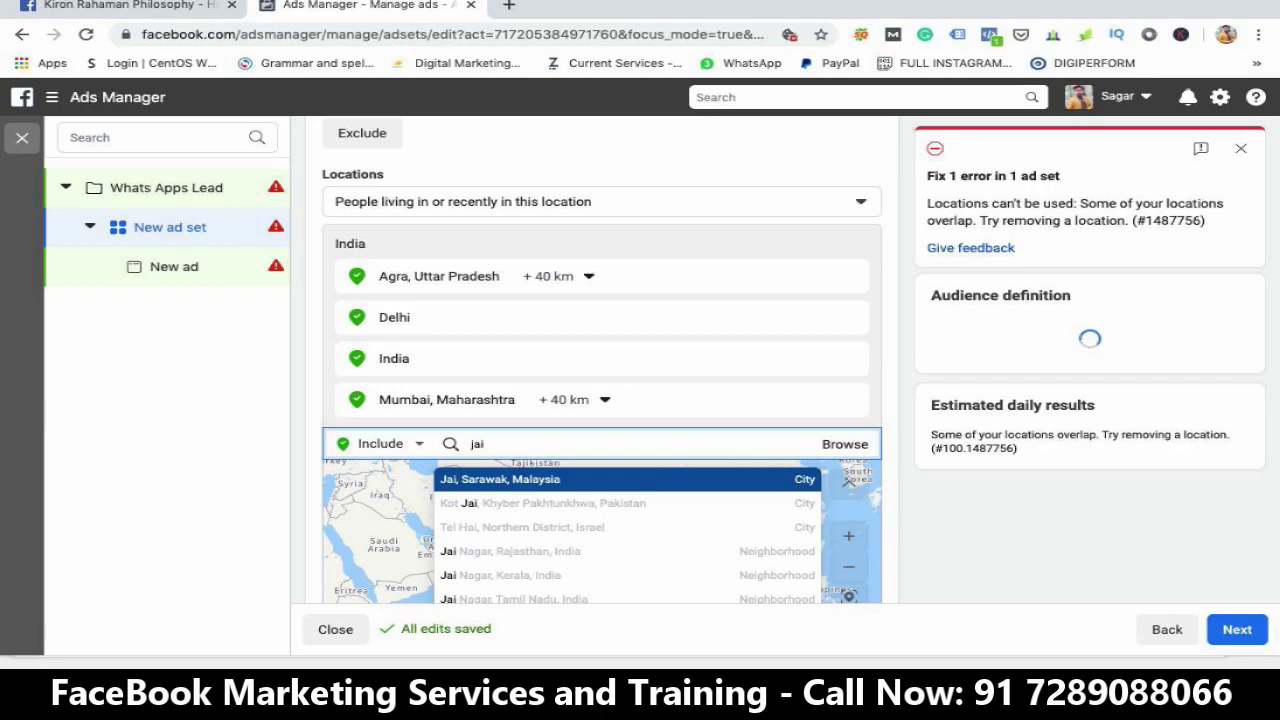
type("pu")
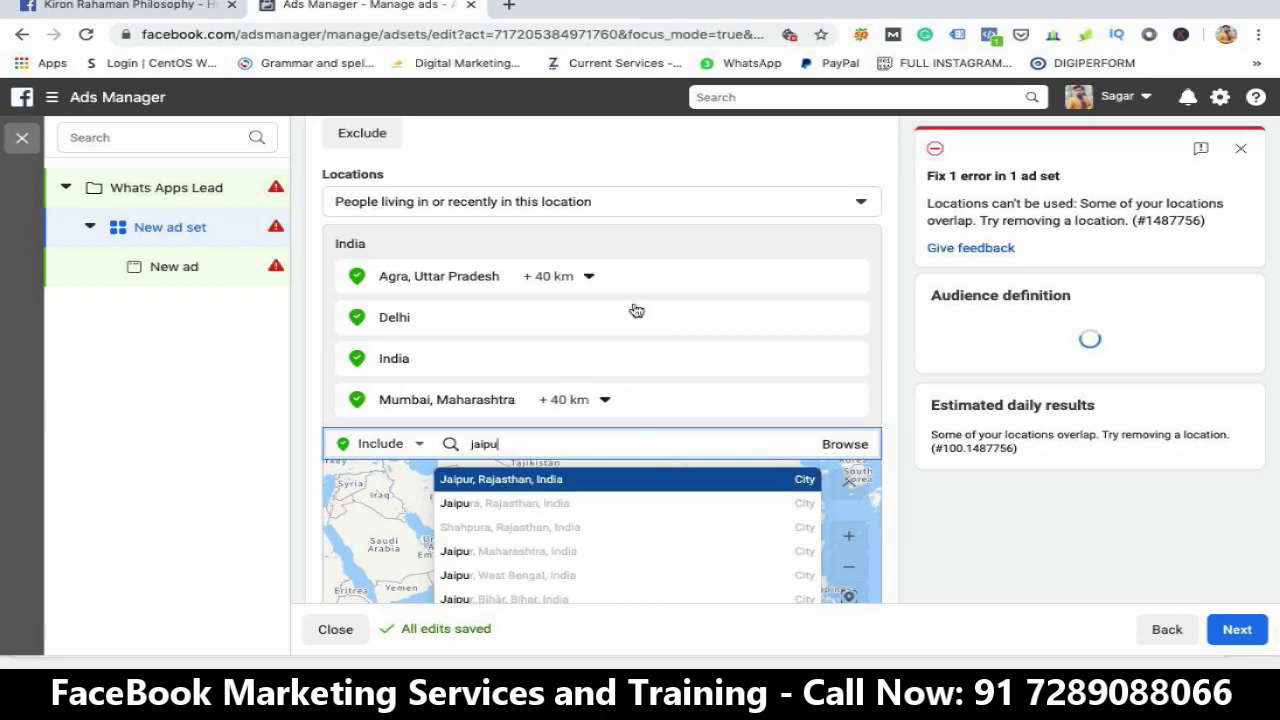
key("Return")
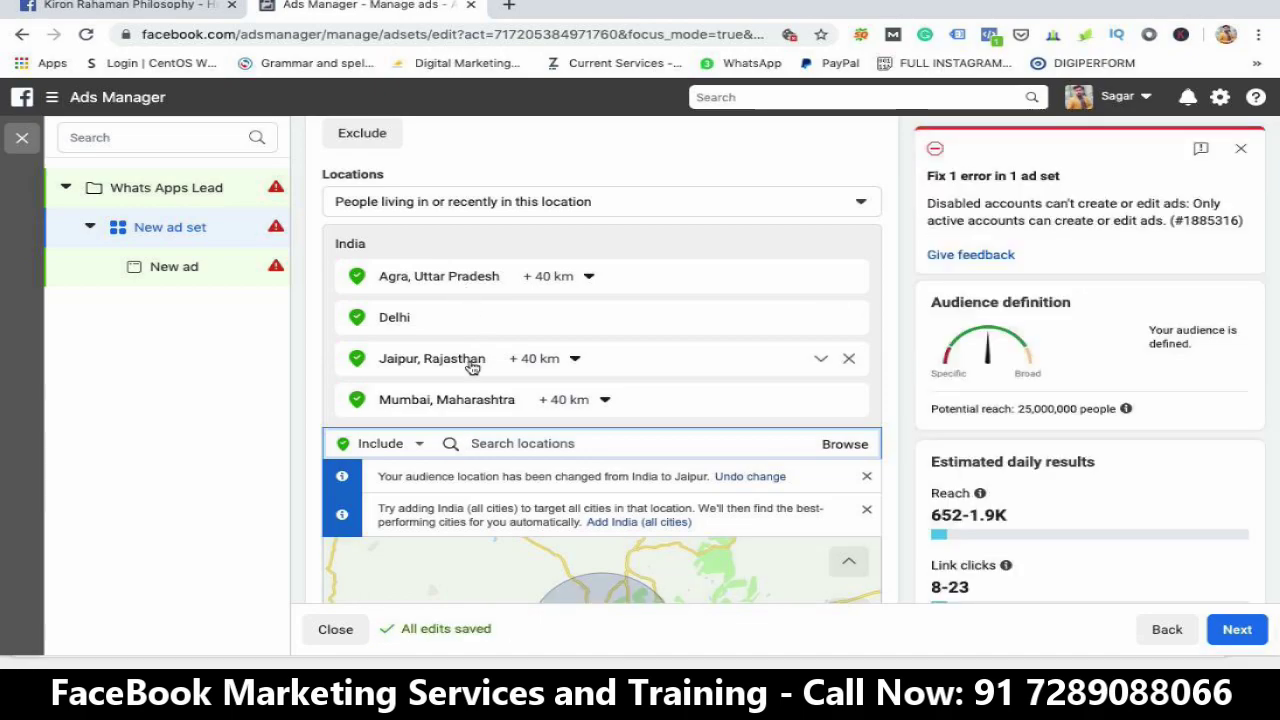
left_click(849, 359)
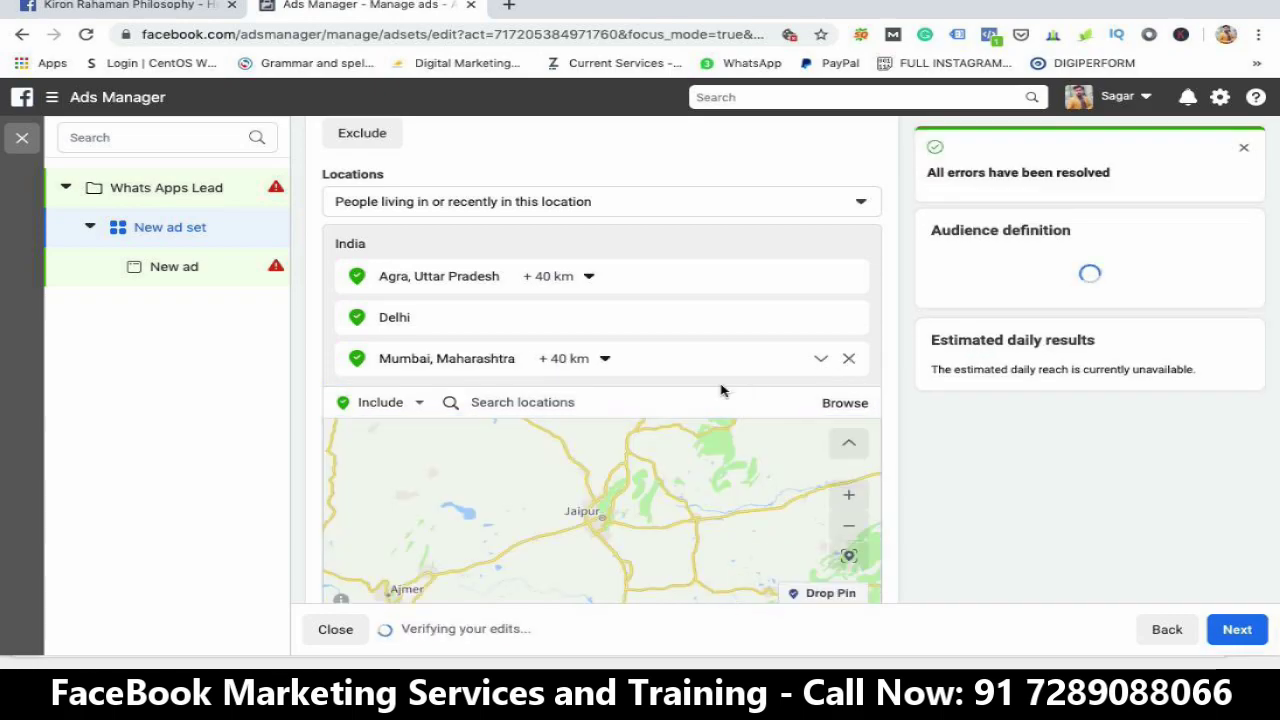
left_click(707, 401)
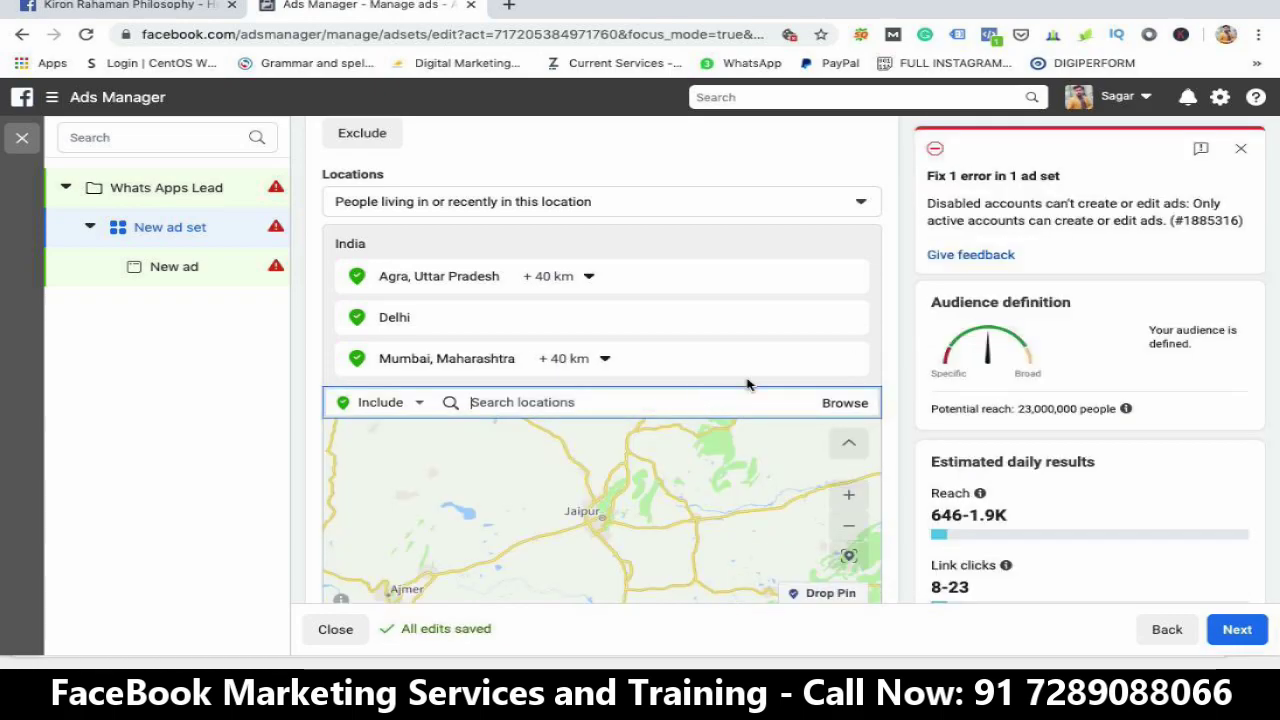
Search the audience languages for "pu" and clear the entry without adding a language
scroll(882, 392, "down", 3)
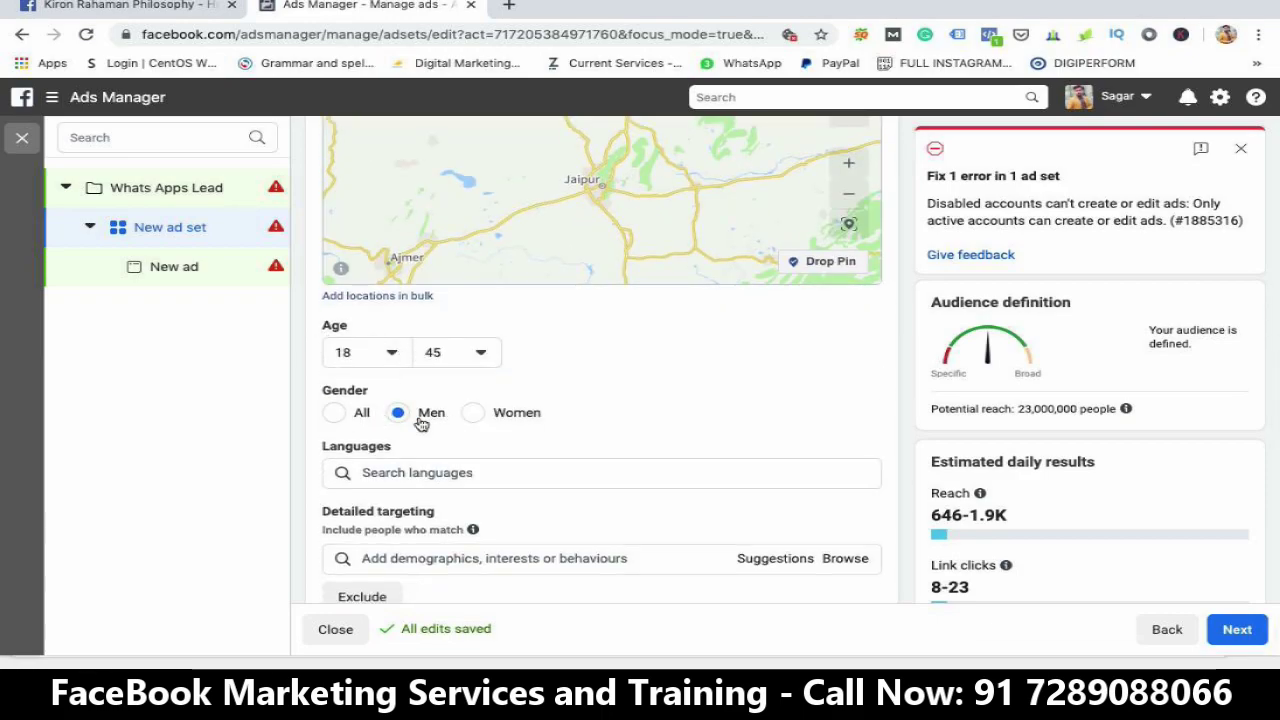
scroll(465, 430, "down", 2)
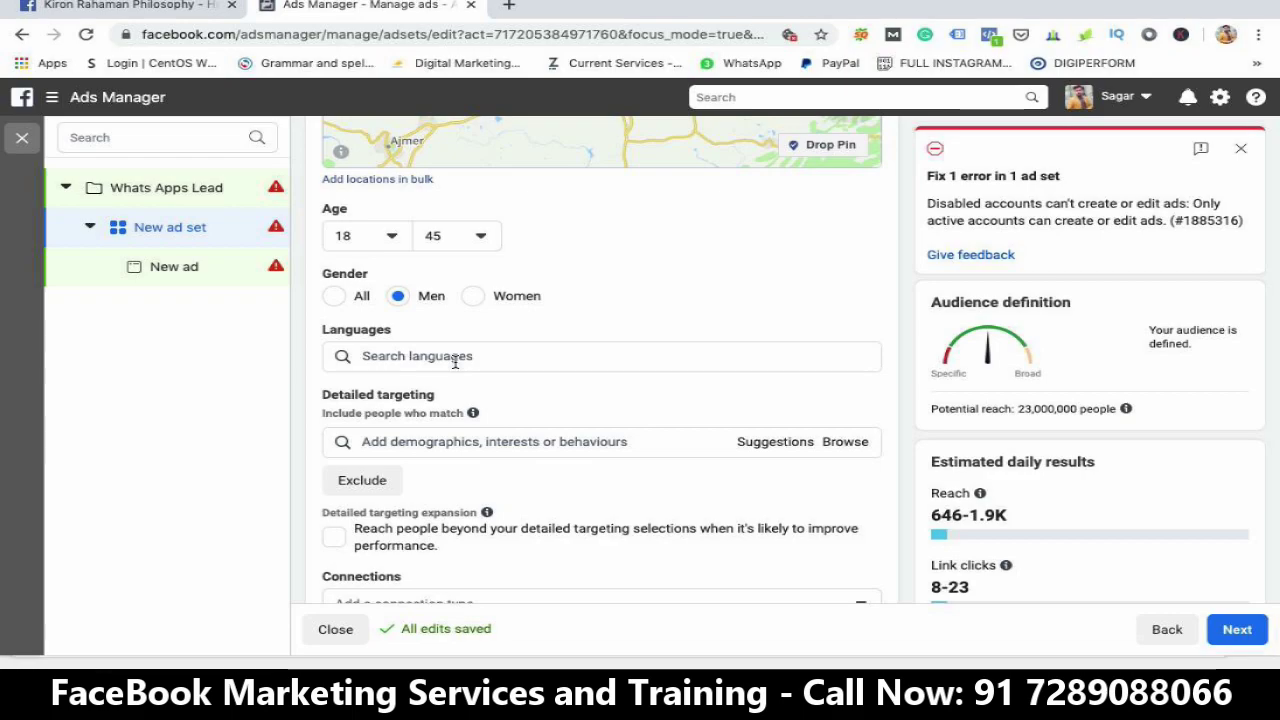
left_click(455, 362)
type("pu")
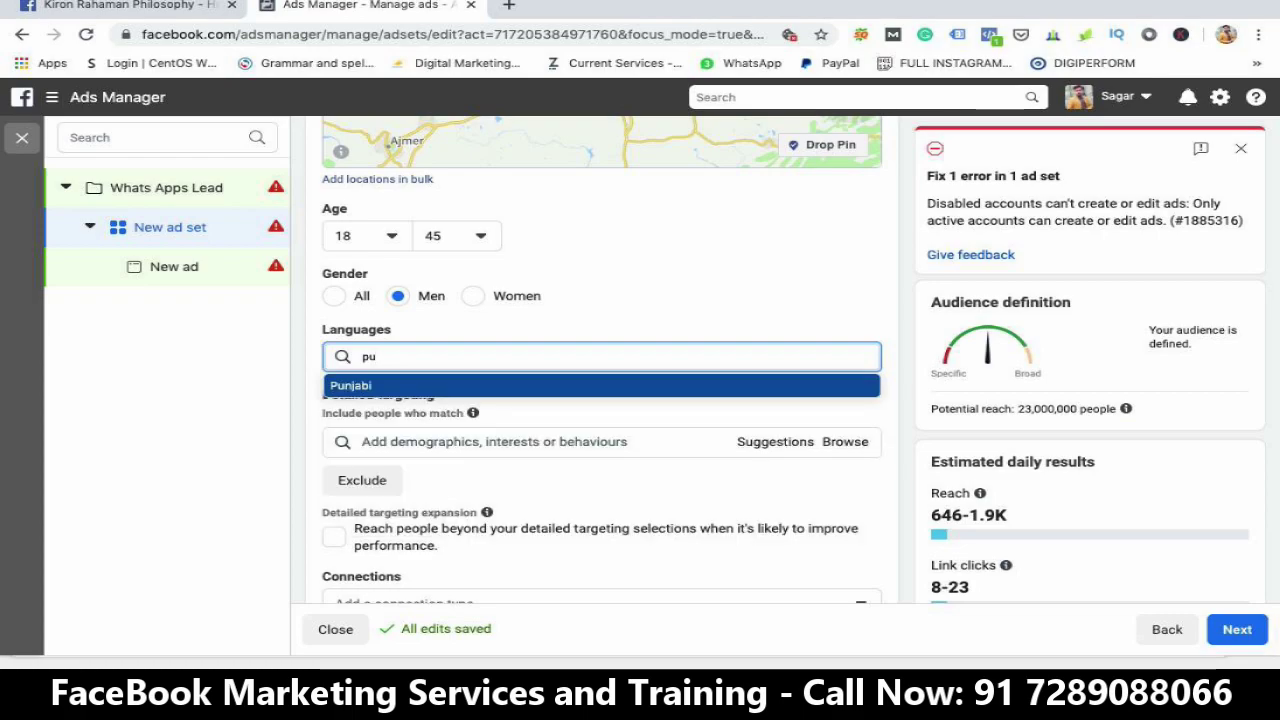
key("BackSpace")
key("BackSpace")
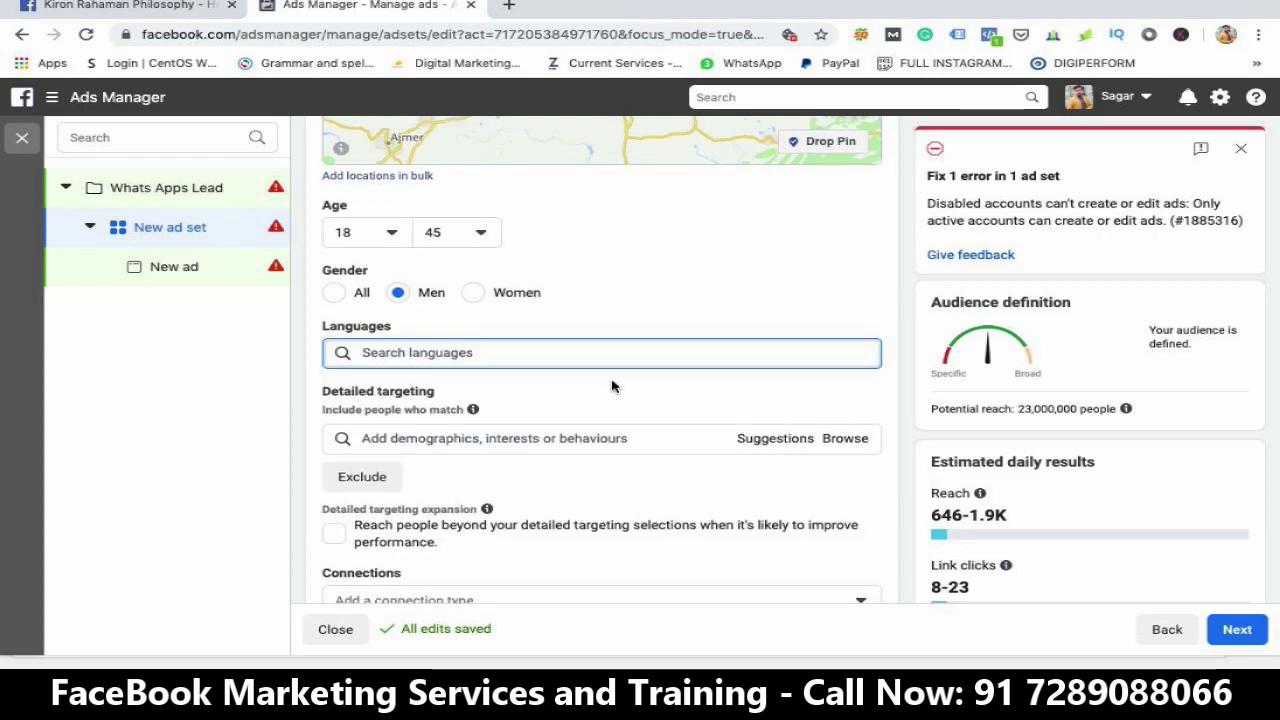
Try the interests Food and Travel in the audience's detailed targeting and remove both again
scroll(608, 383, "down", 1)
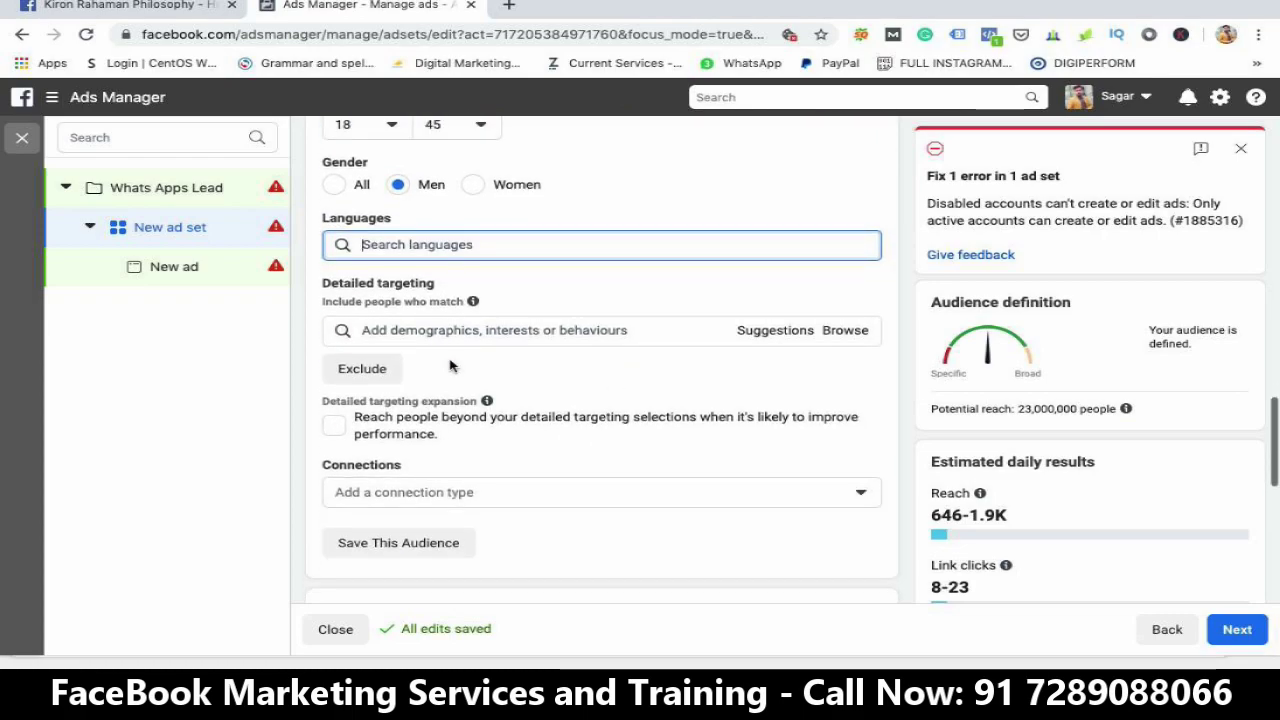
left_click(517, 333)
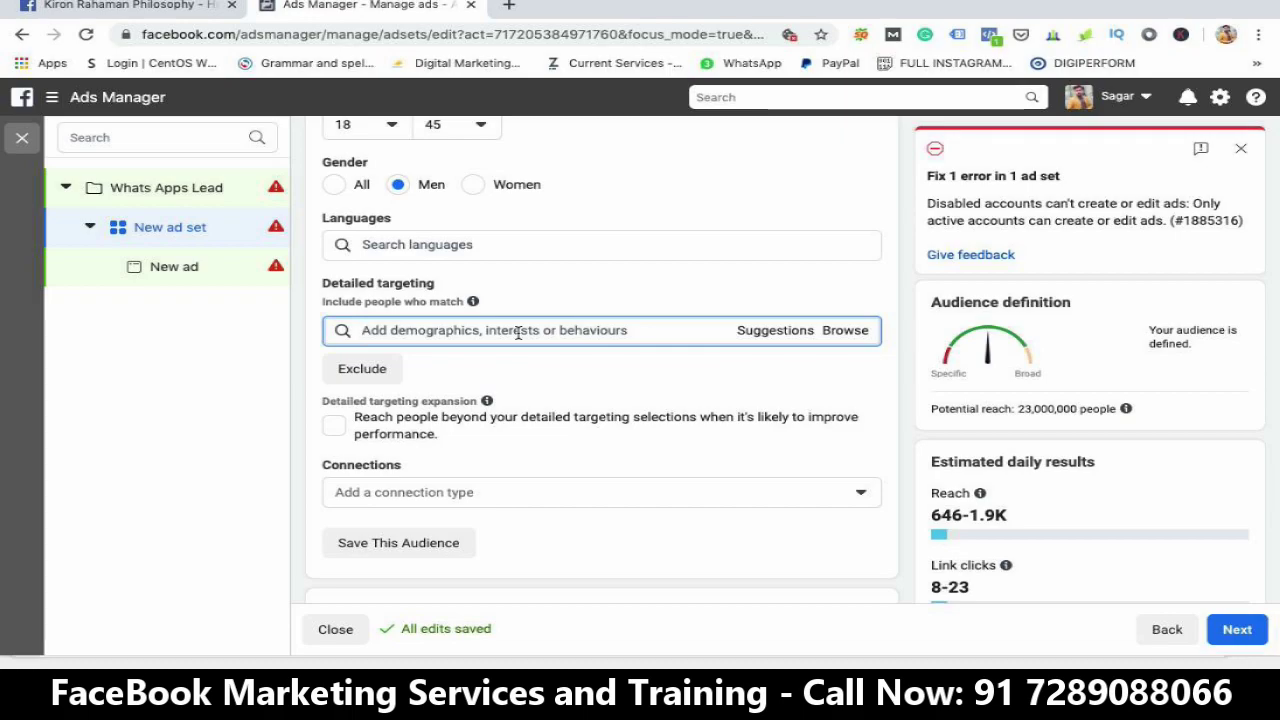
type("food")
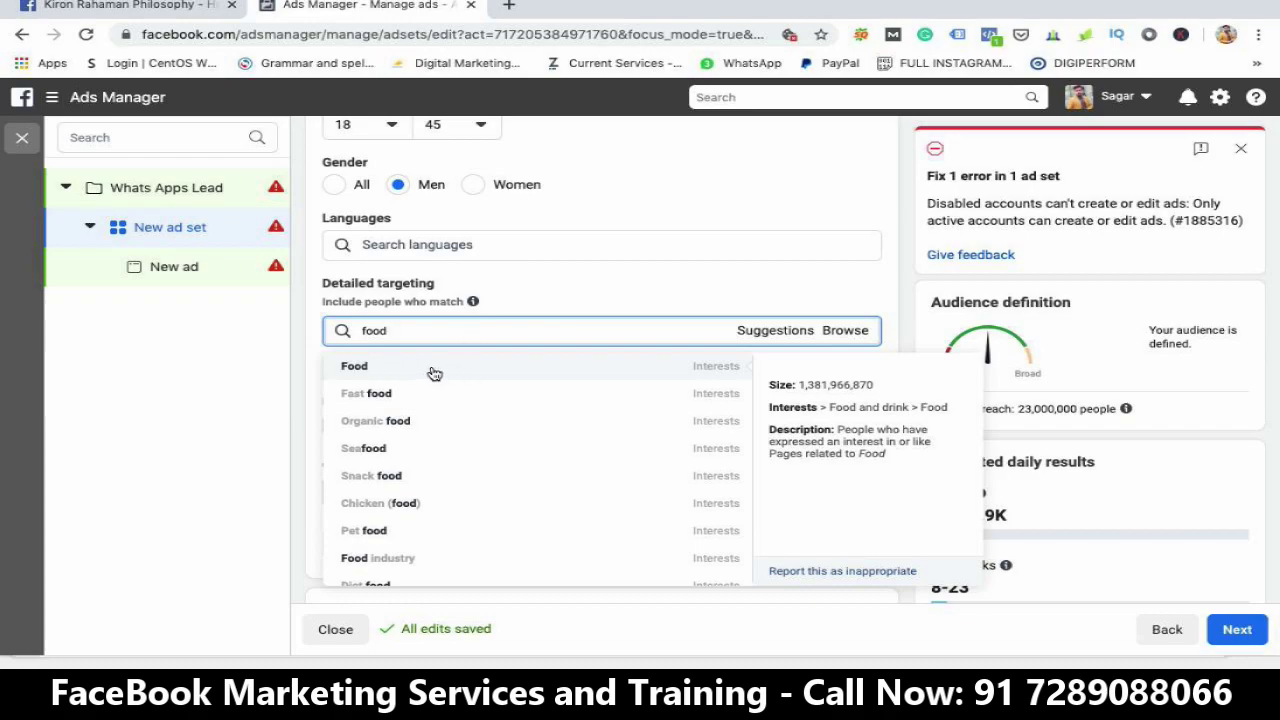
left_click(434, 370)
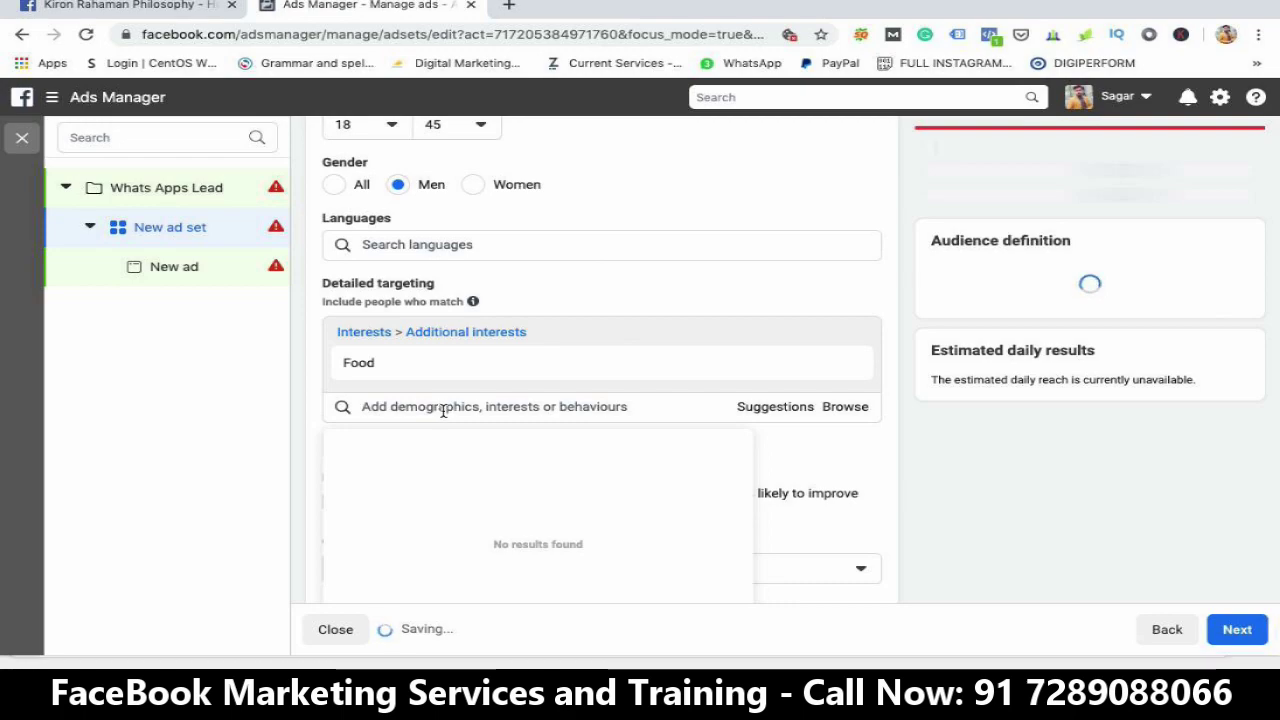
type("travel")
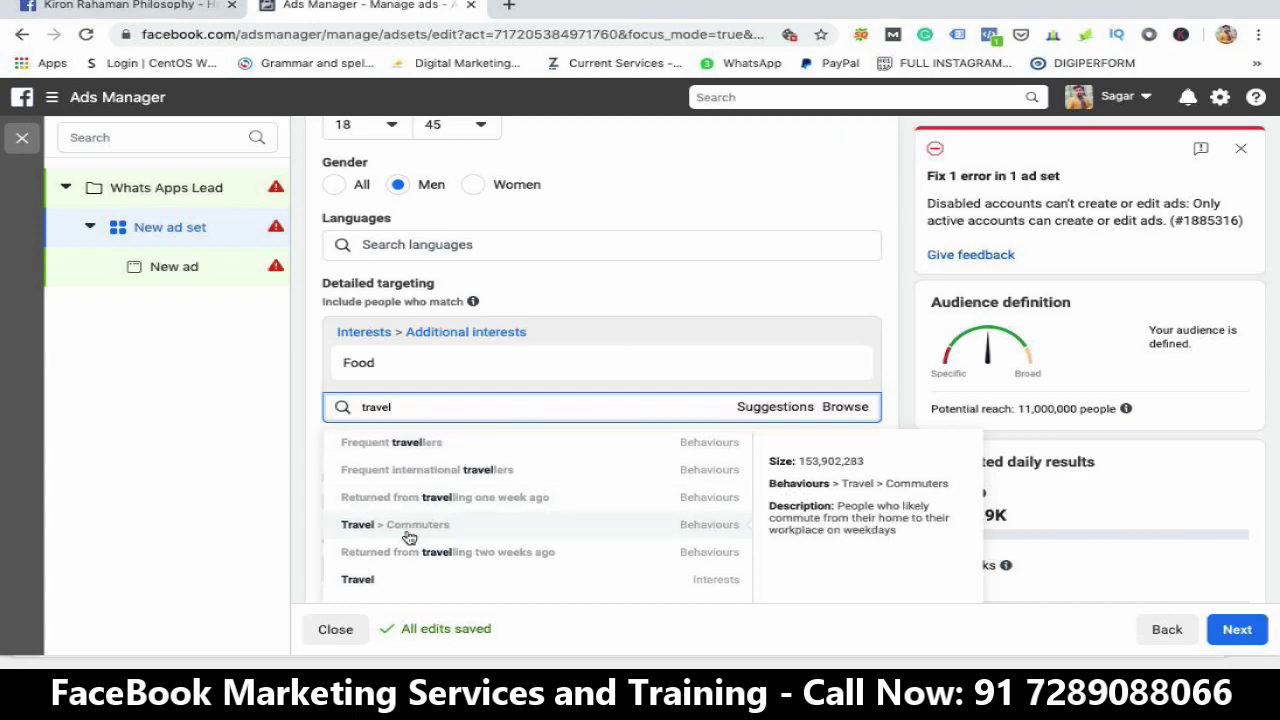
left_click(388, 580)
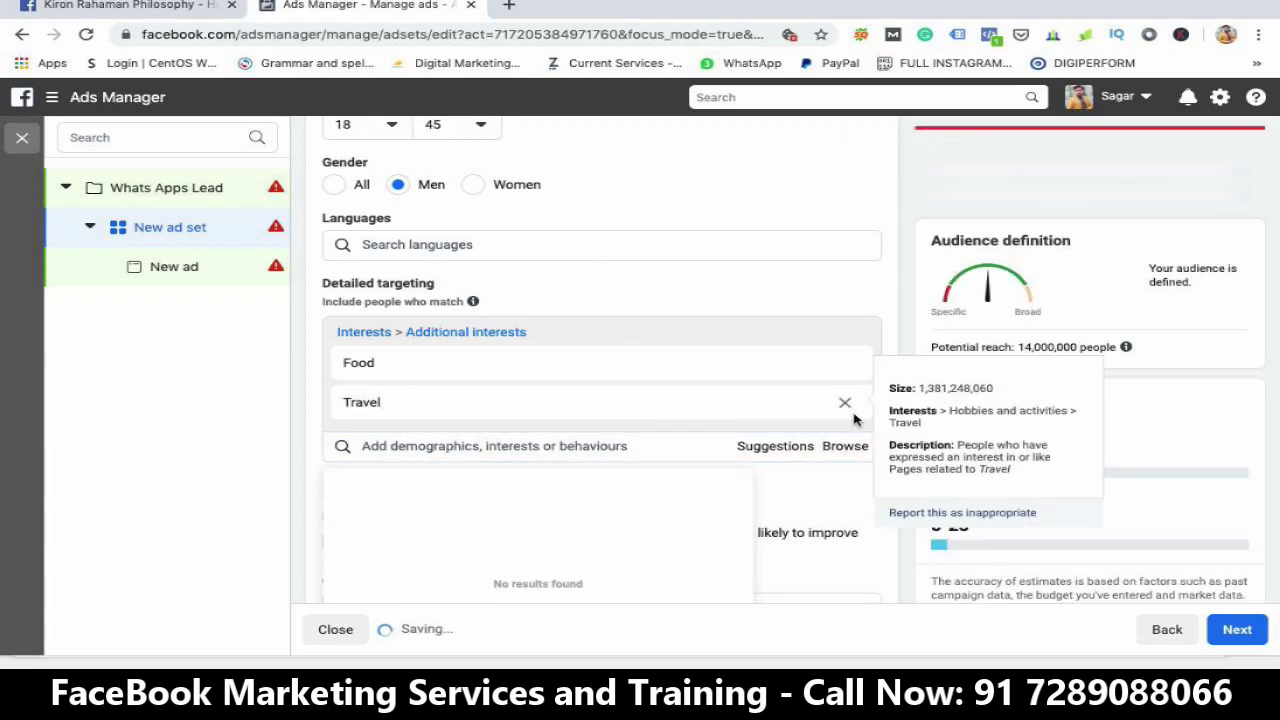
left_click(847, 405)
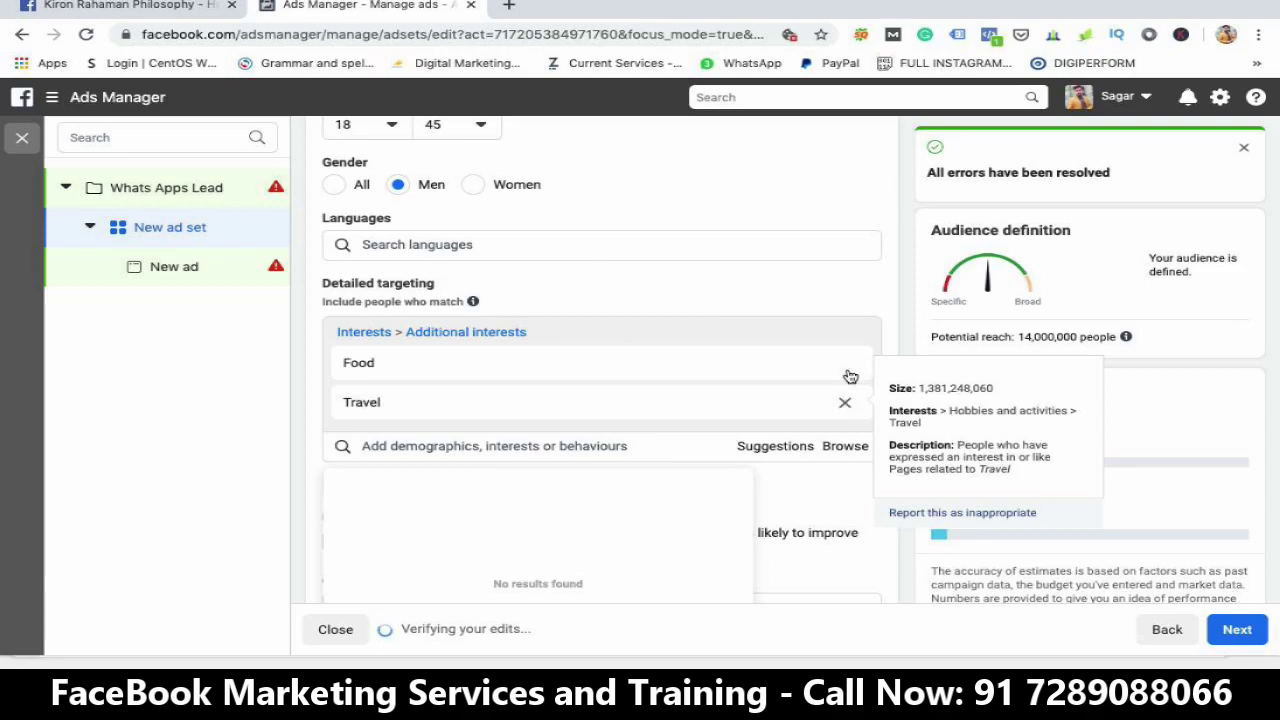
left_click(845, 364)
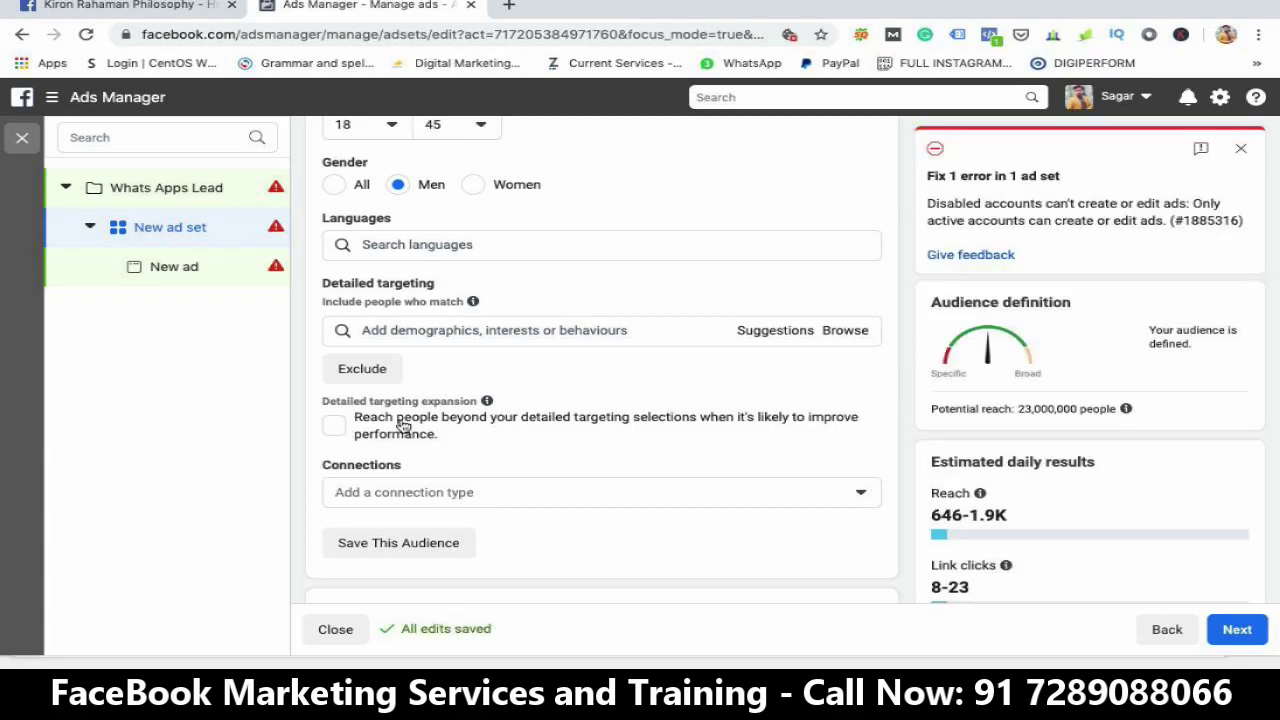
Look through the available connection types for the audience without choosing one
scroll(571, 424, "down", 2)
left_click(498, 379)
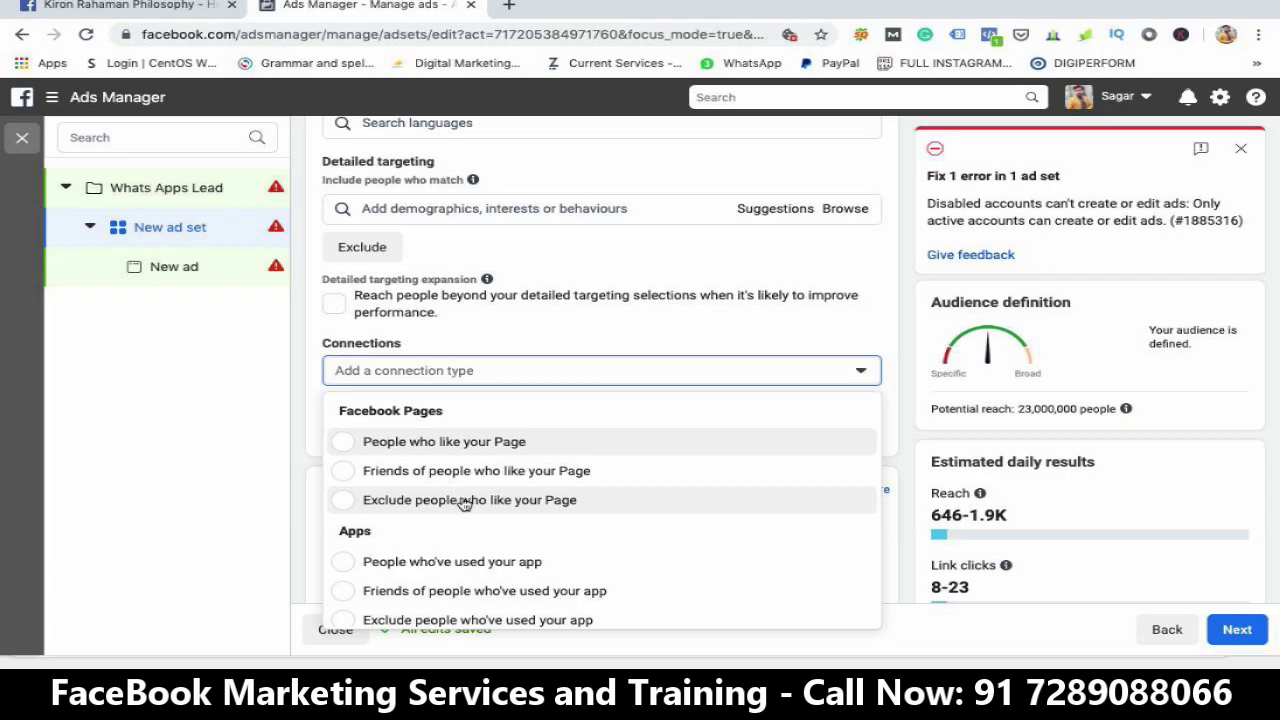
left_click(313, 378)
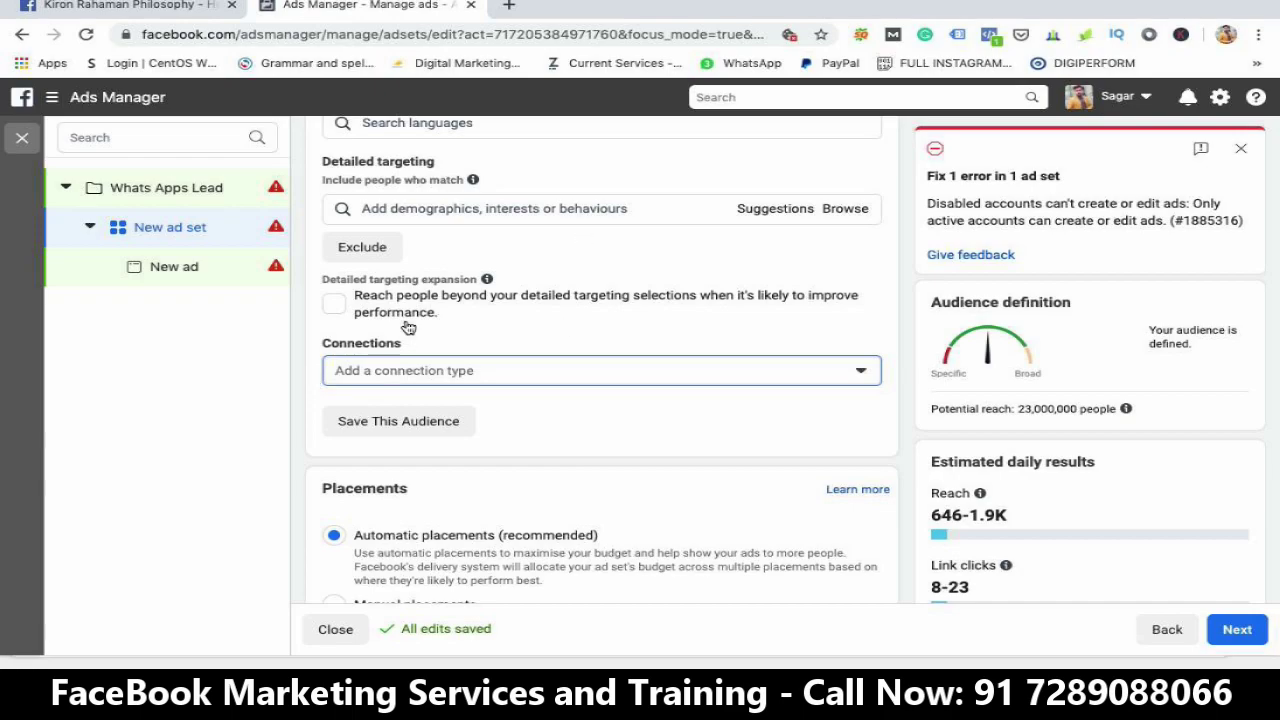
Open the save dialog for the current audience, check its name and targeting summary, and close it without saving
scroll(571, 285, "up", 3)
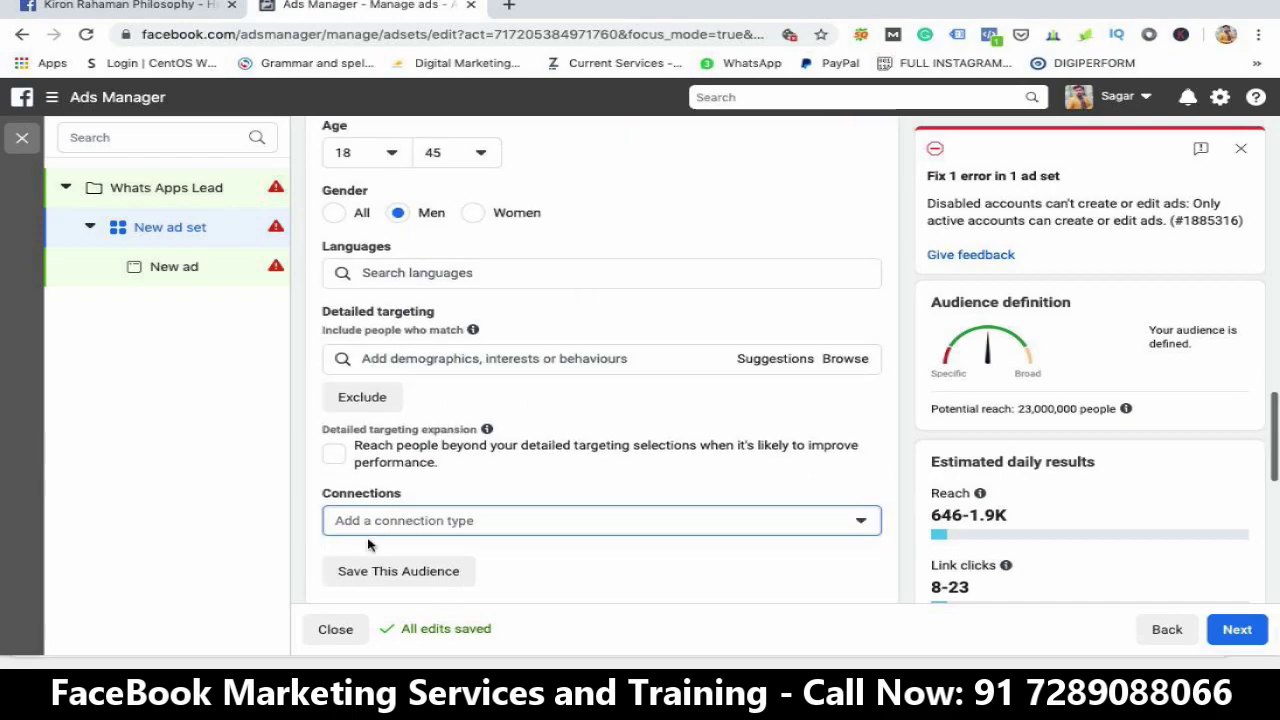
left_click(398, 571)
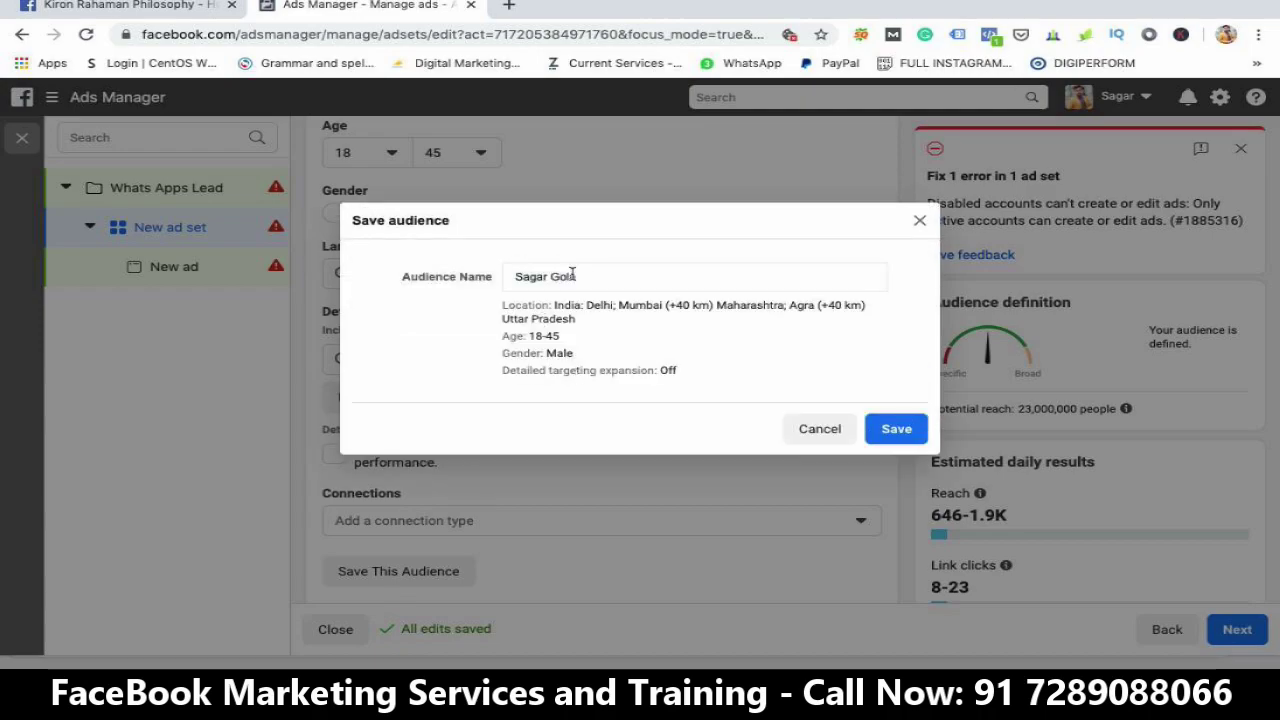
left_click(606, 274)
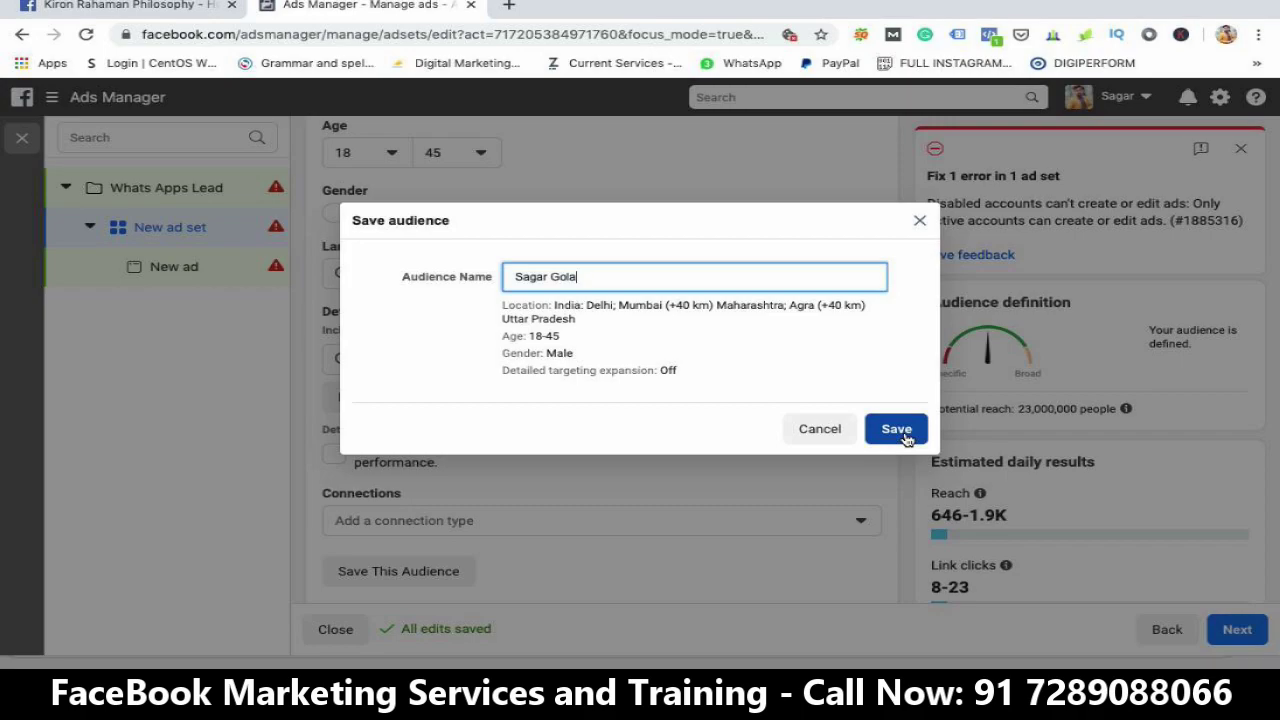
left_click(919, 221)
Look through the saved audiences and view the details of SG World Like
scroll(865, 232, "up", 1)
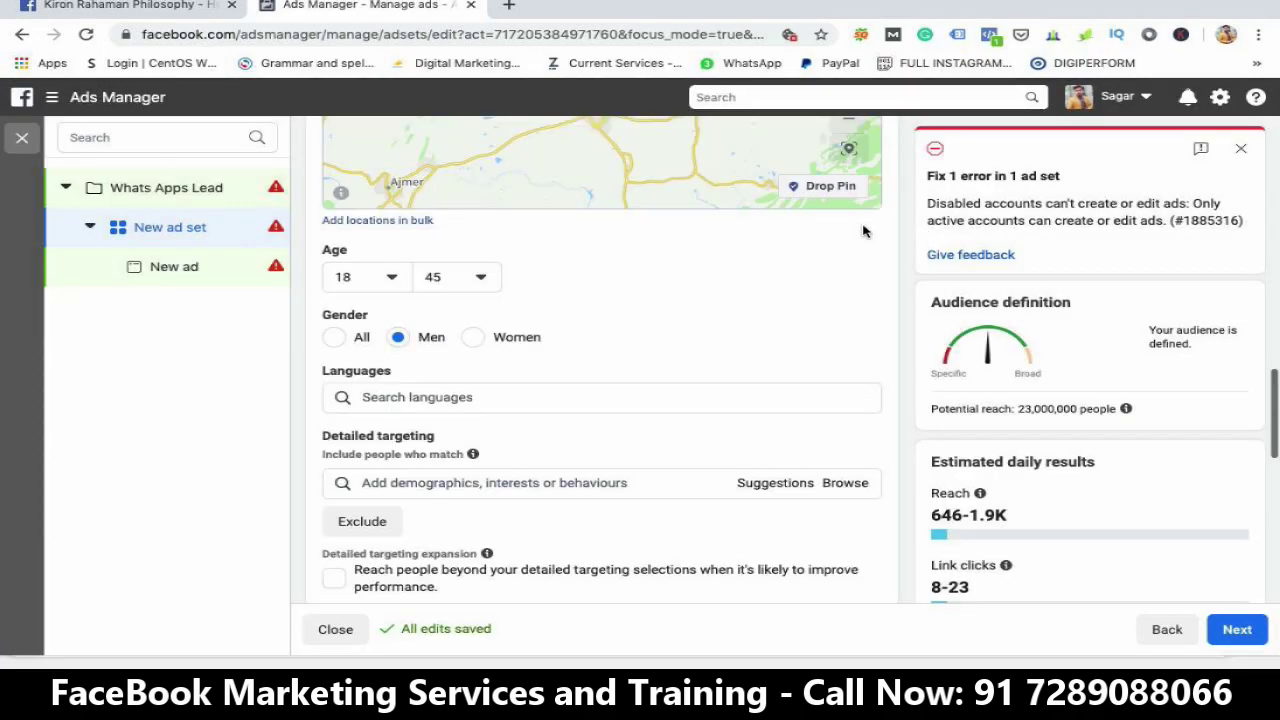
scroll(865, 232, "up", 5)
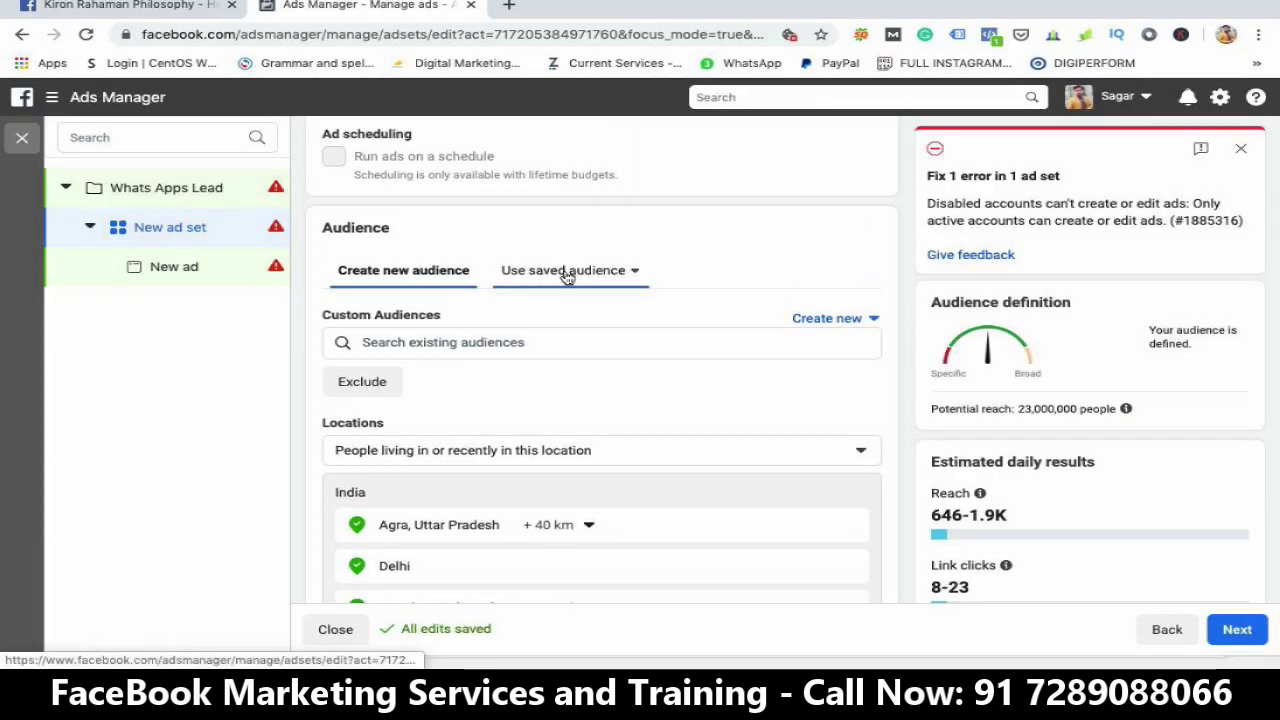
left_click(566, 277)
mouse_move(572, 380)
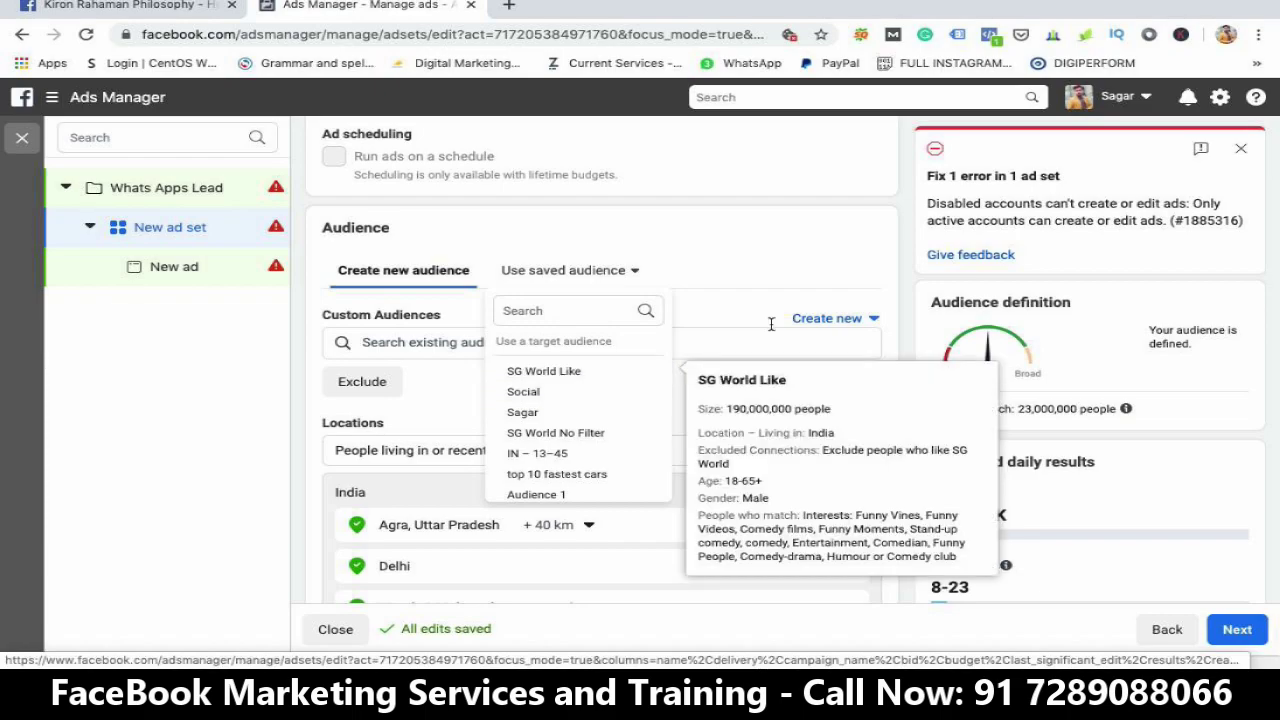
Switch the ad set from automatic to manual placements
scroll(902, 318, "down", 3)
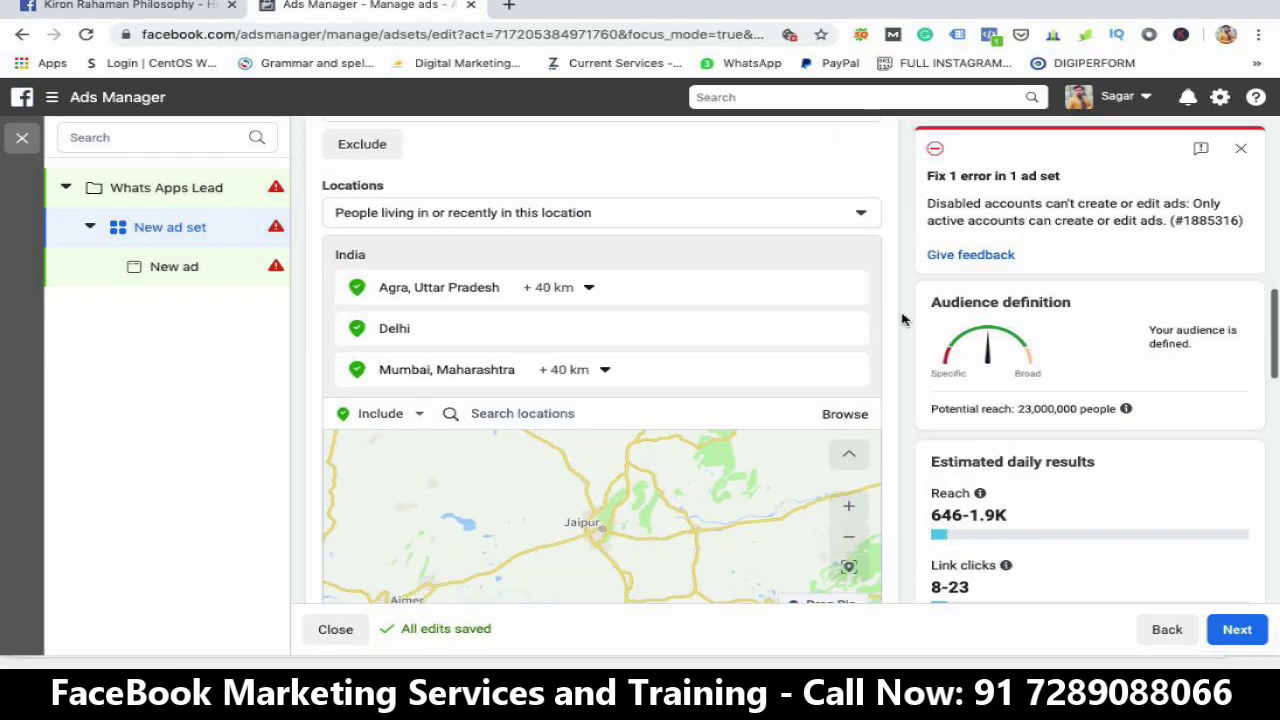
scroll(904, 318, "down", 3)
scroll(680, 420, "down", 3)
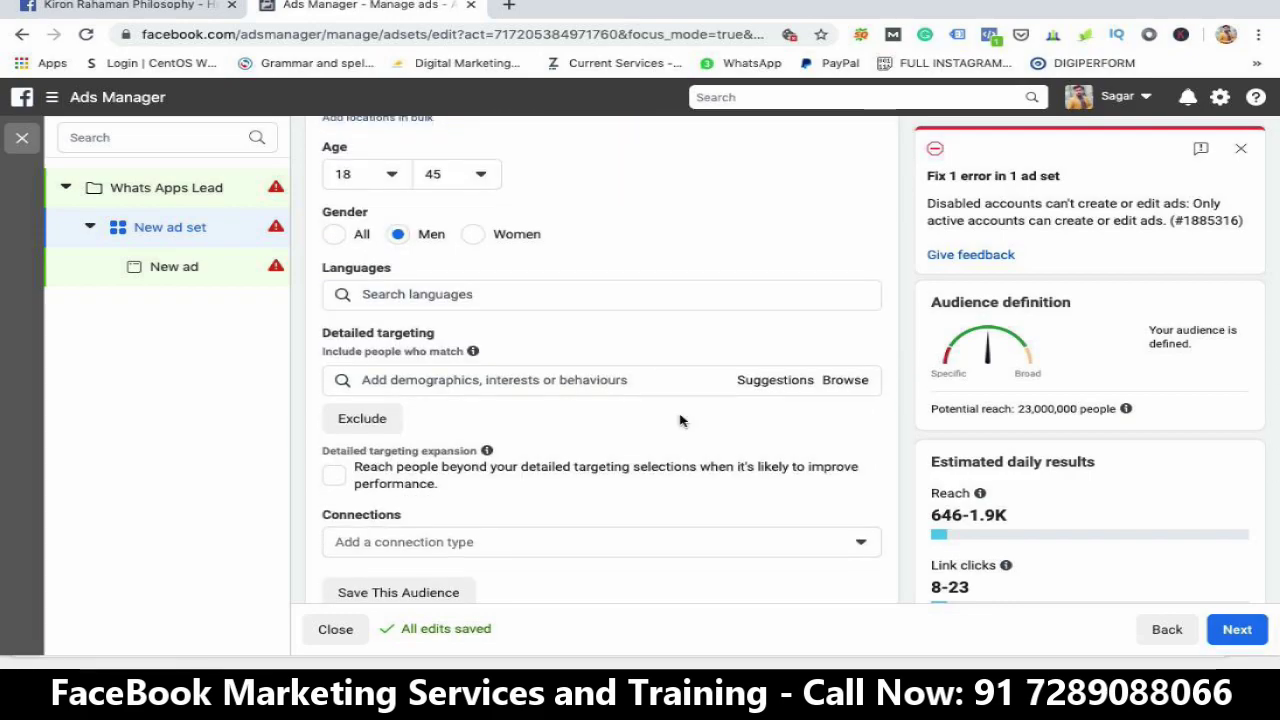
scroll(680, 420, "down", 3)
scroll(680, 420, "down", 1)
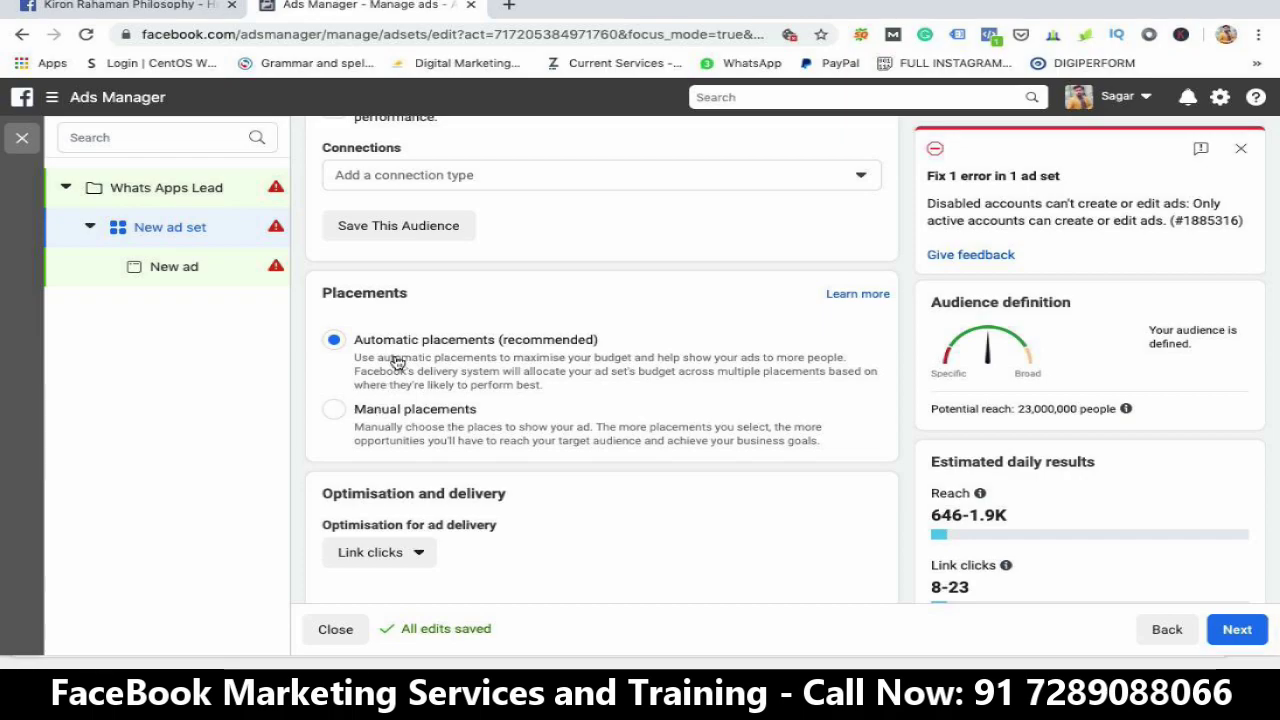
left_click(411, 424)
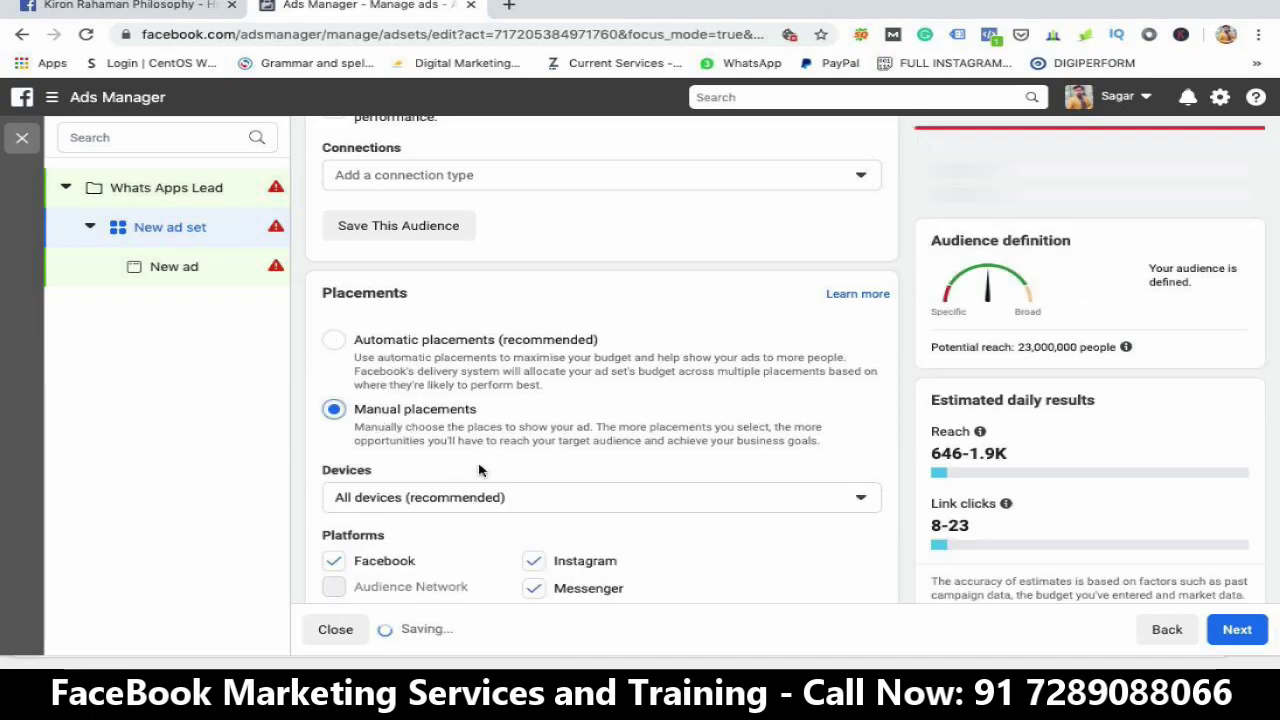
scroll(440, 505, "down", 1)
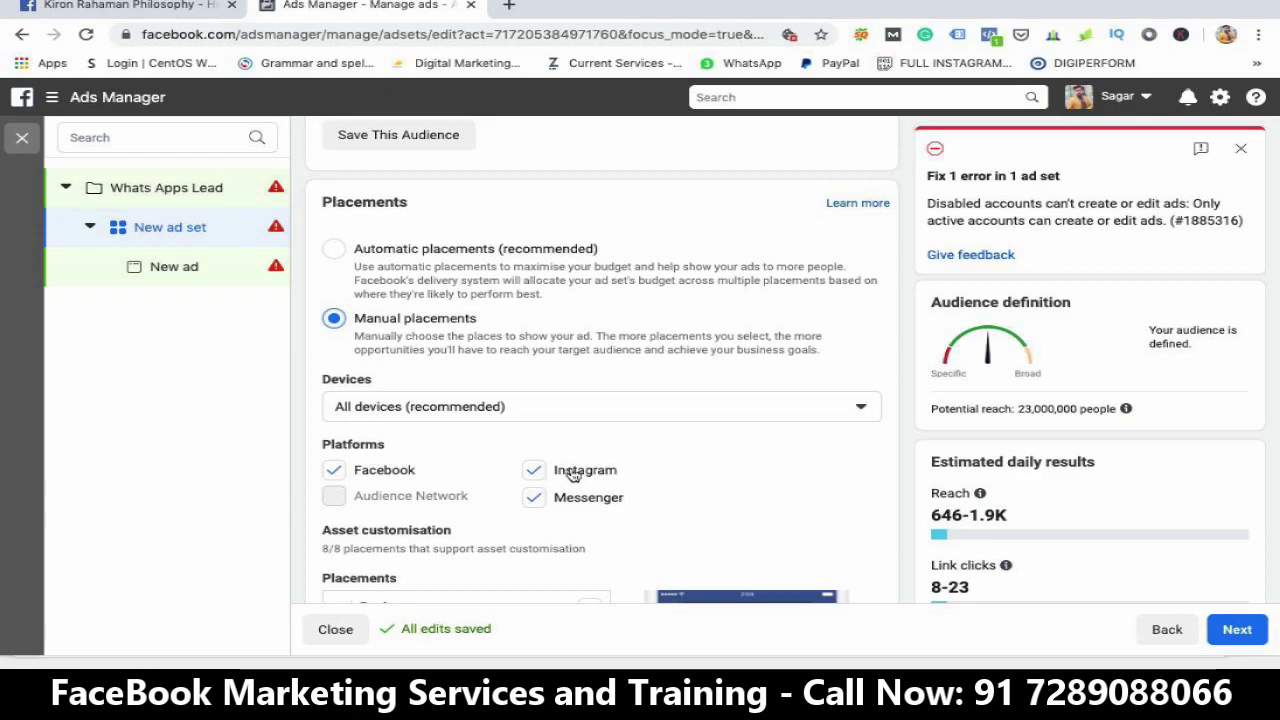
Review the individual feed, story and other placements and exclude the Instagram platform
left_click(535, 471)
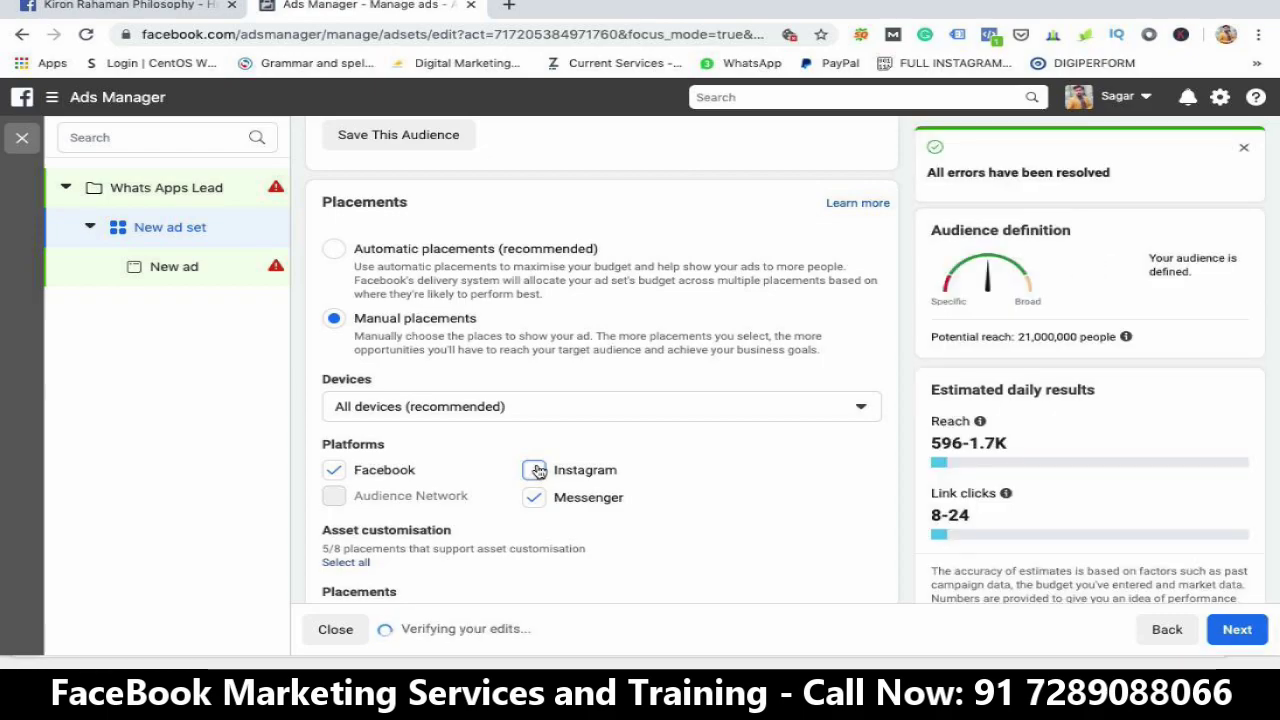
left_click(535, 471)
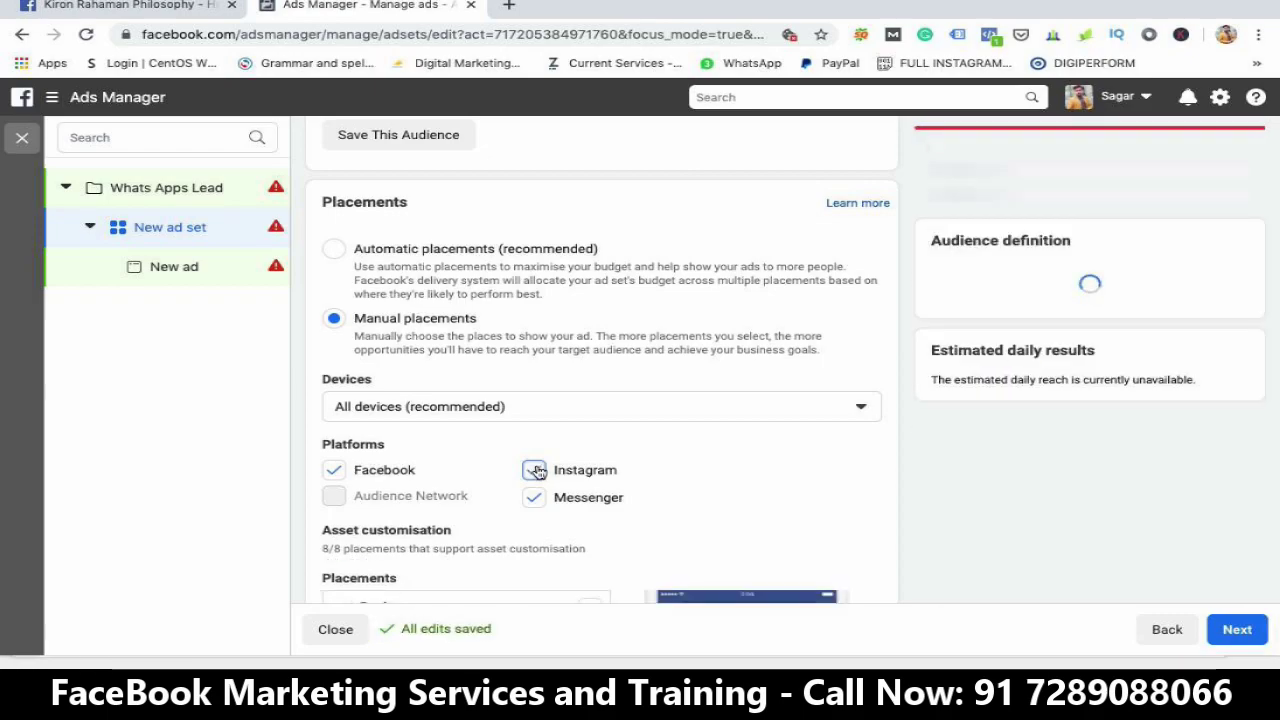
scroll(677, 476, "down", 5)
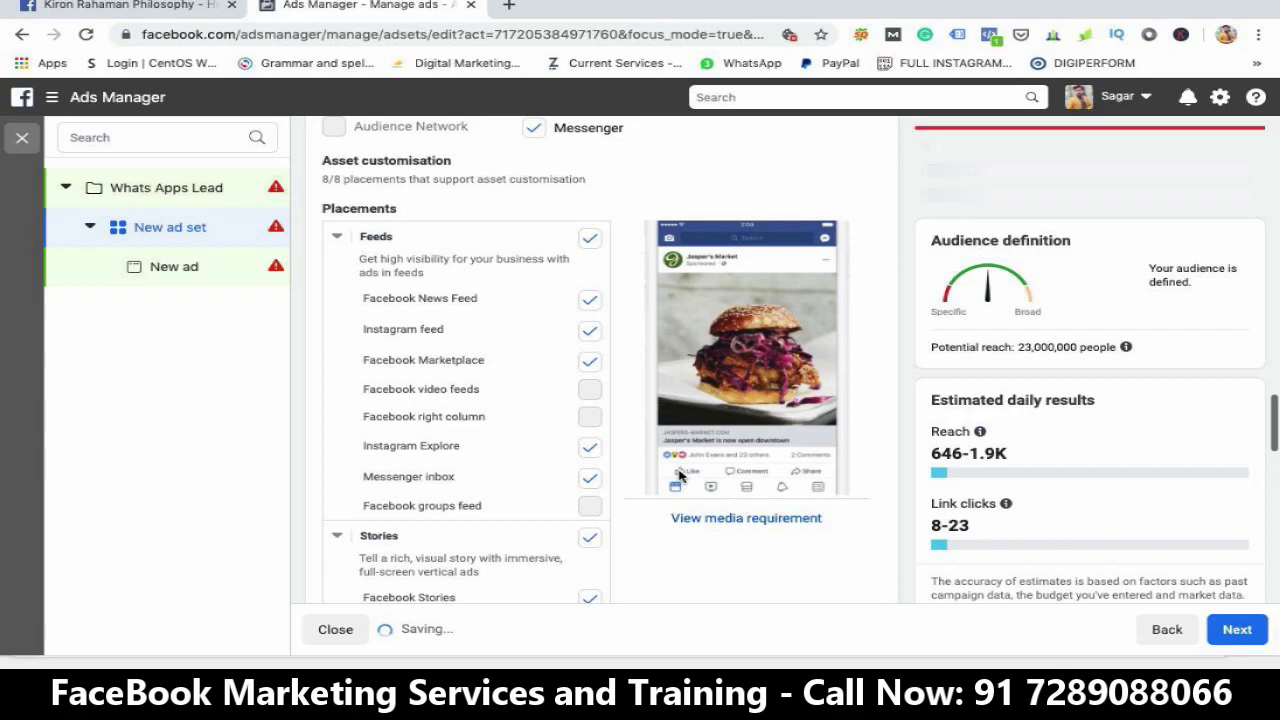
scroll(678, 476, "up", 1)
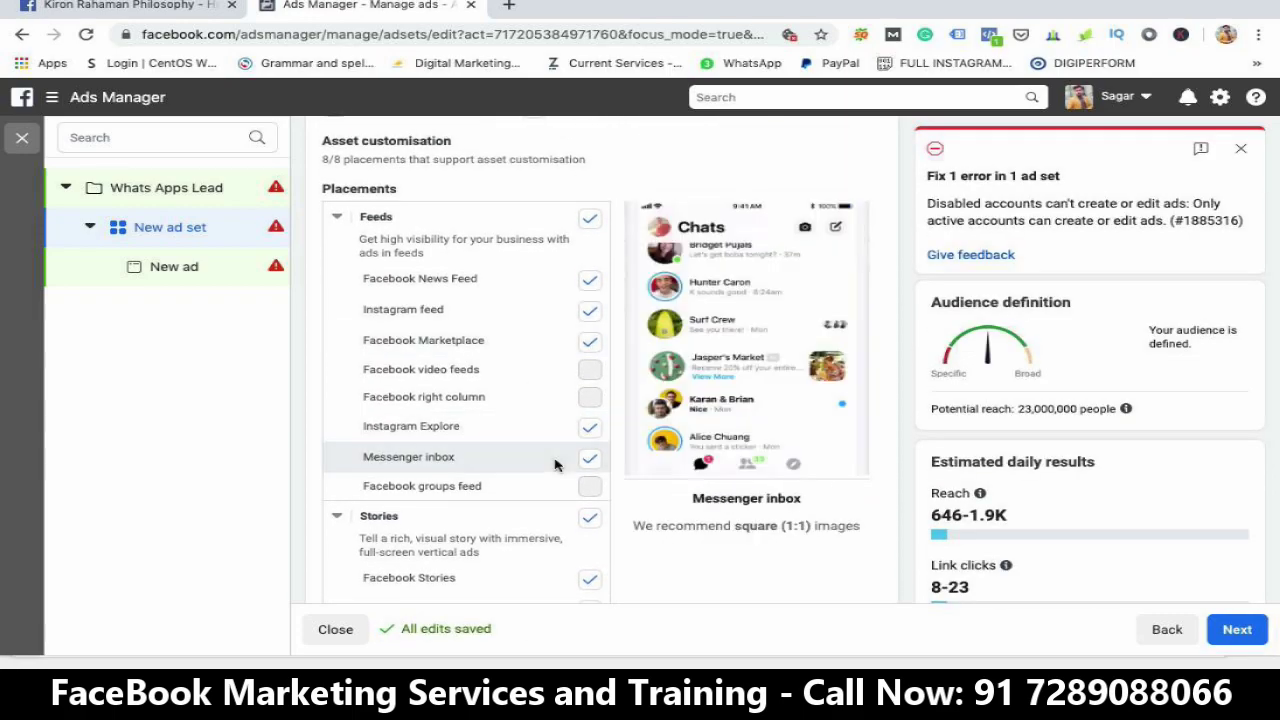
scroll(699, 449, "down", 4)
scroll(699, 449, "down", 1)
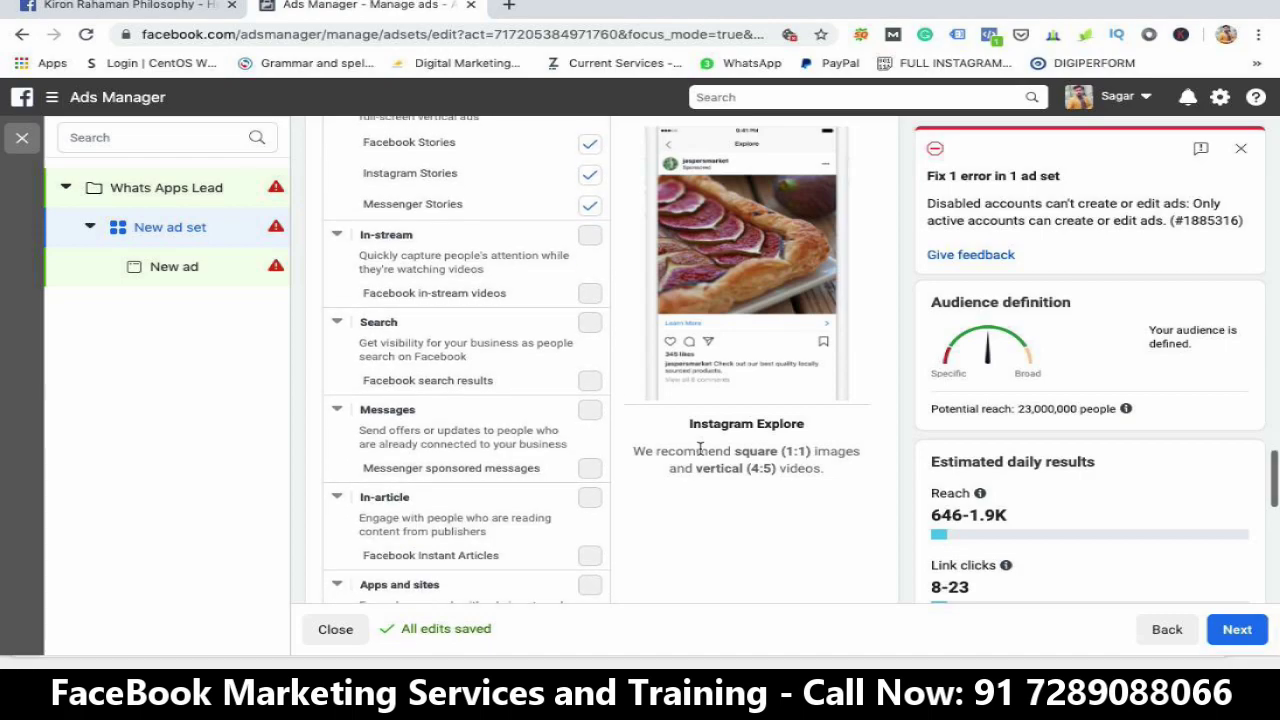
scroll(698, 450, "up", 10)
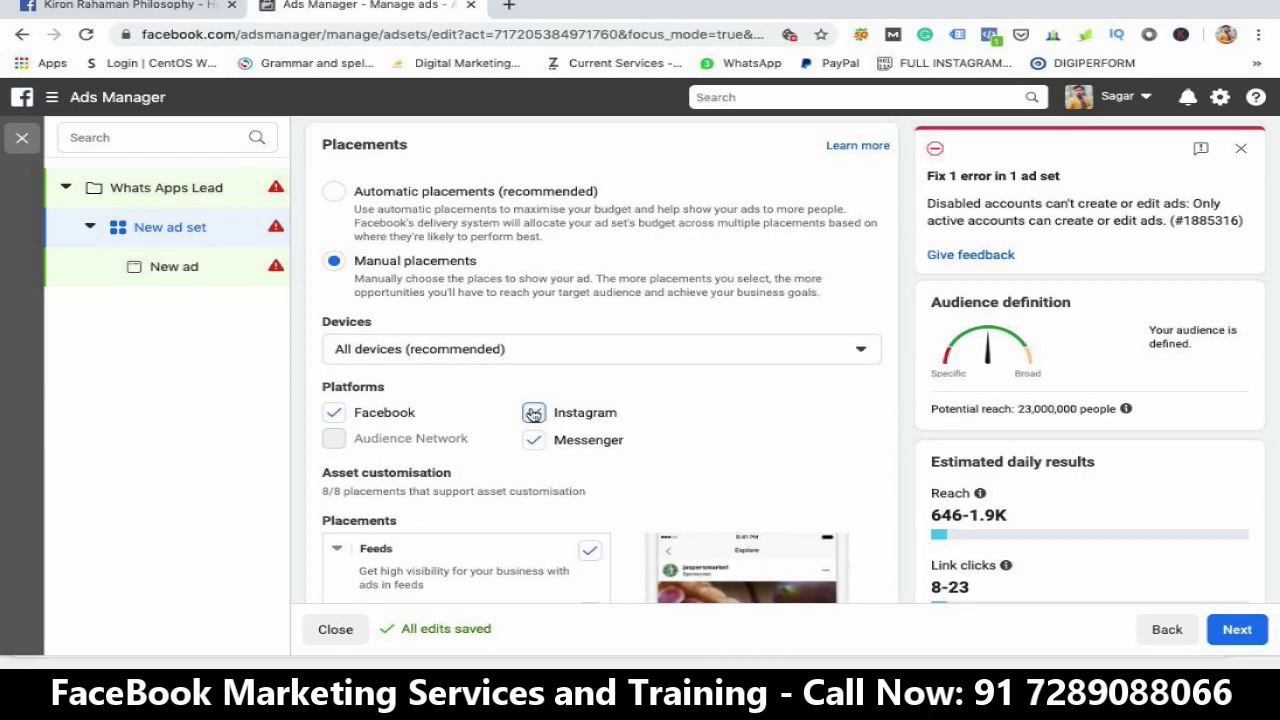
left_click(533, 413)
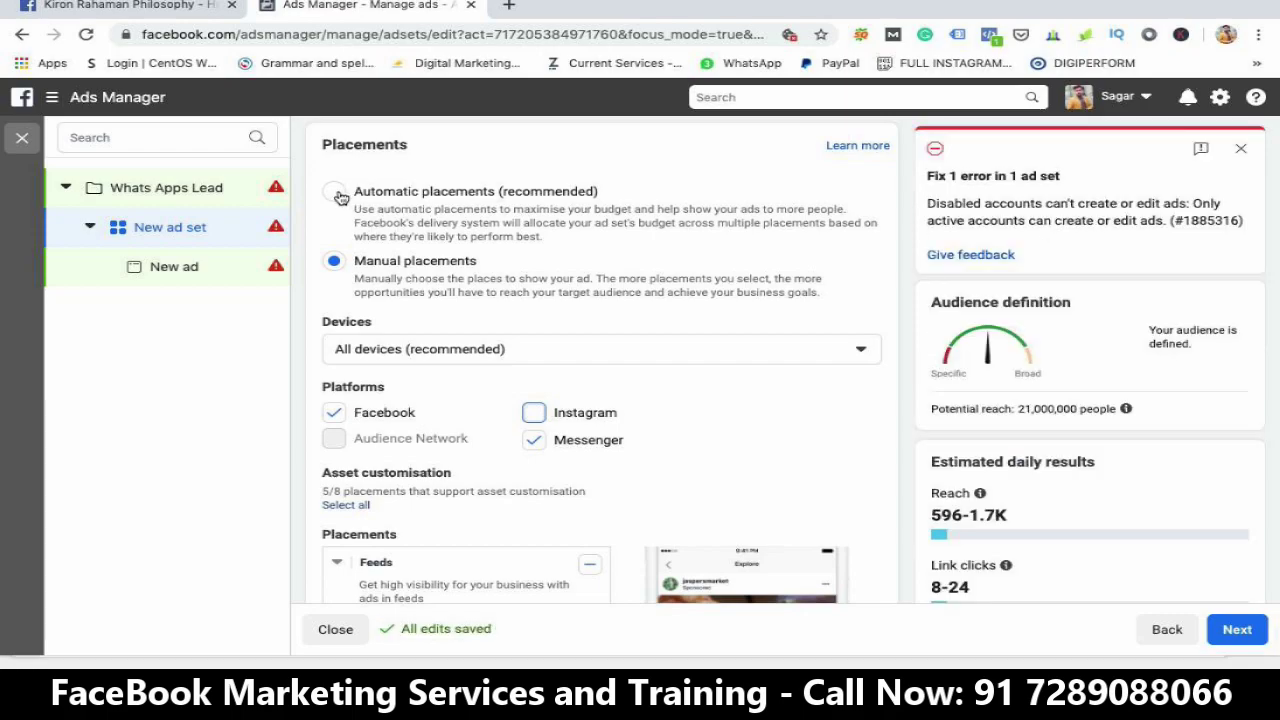
Set the ad set to be charged per Link Click (CPC) in the optimisation and delivery settings
scroll(515, 267, "down", 20)
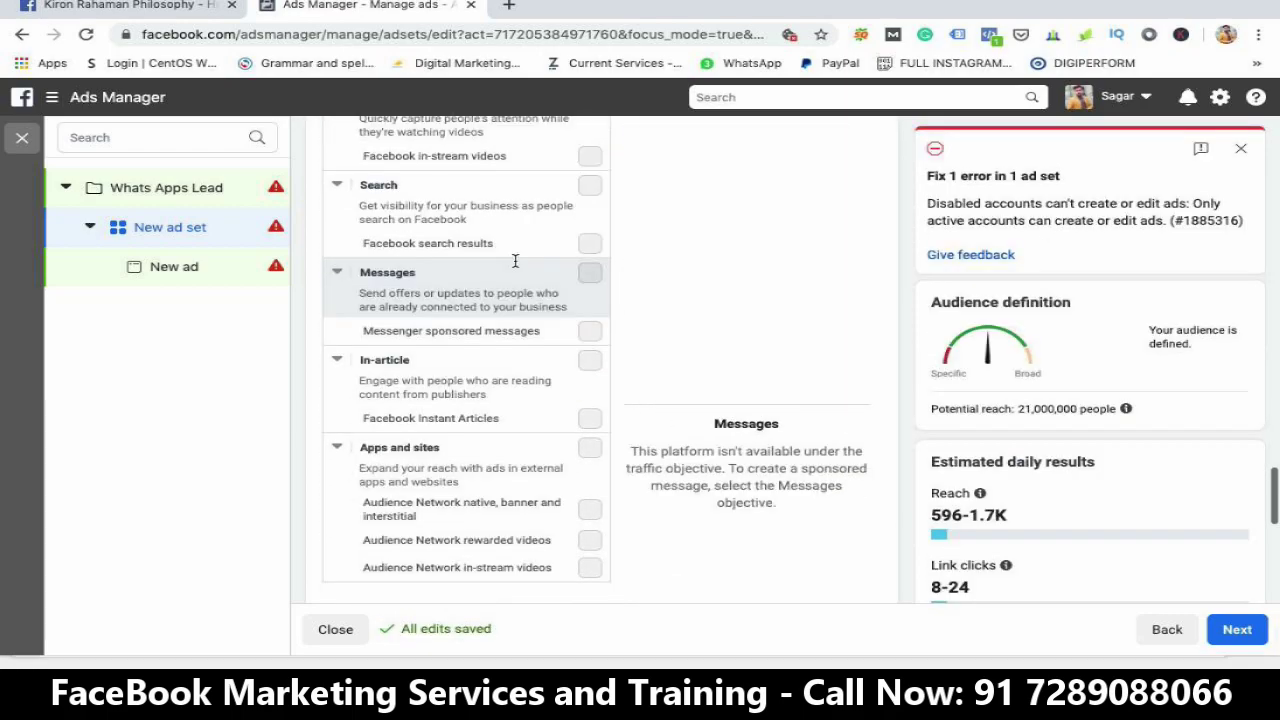
scroll(515, 267, "down", 1)
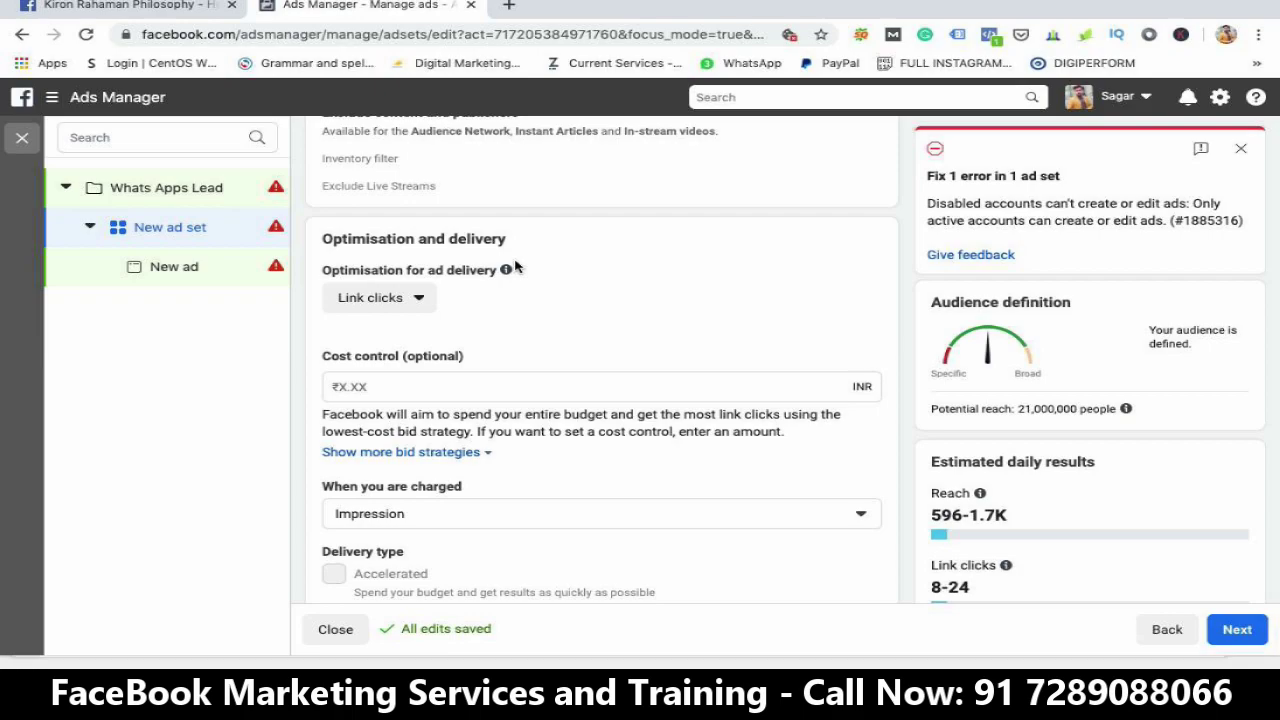
scroll(515, 267, "up", 4)
scroll(515, 267, "down", 4)
mouse_move(515, 265)
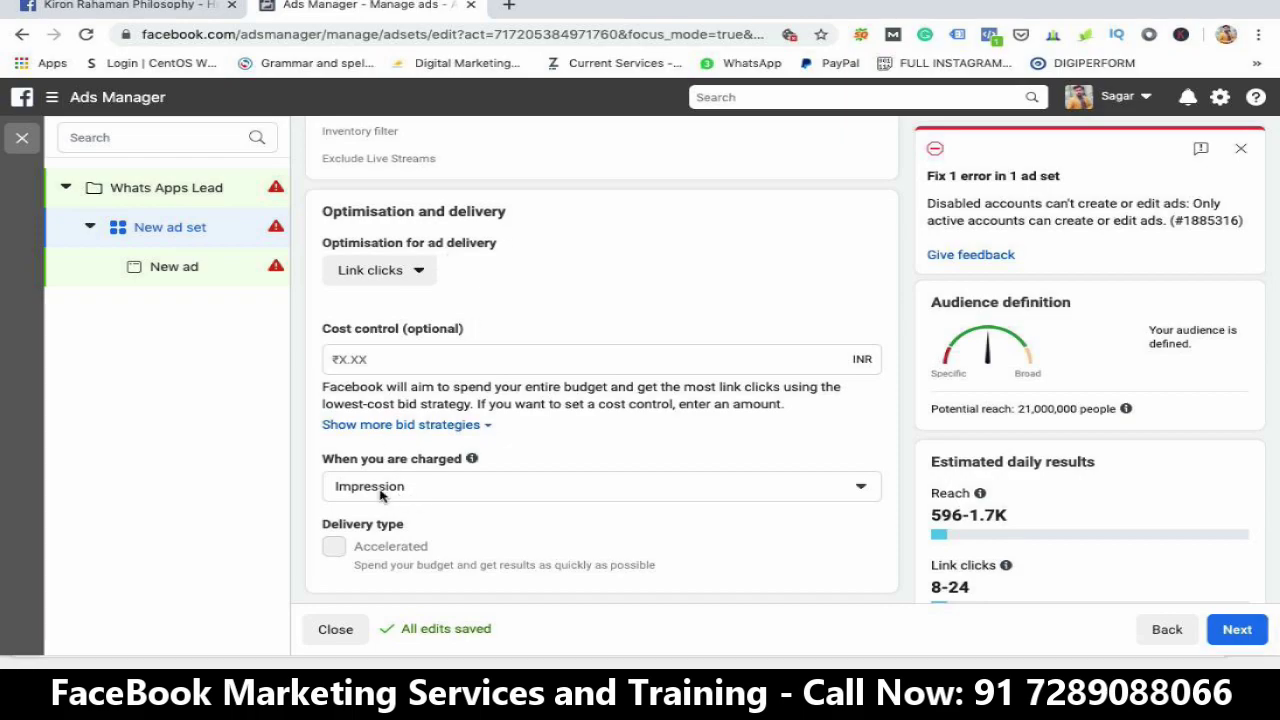
left_click(434, 494)
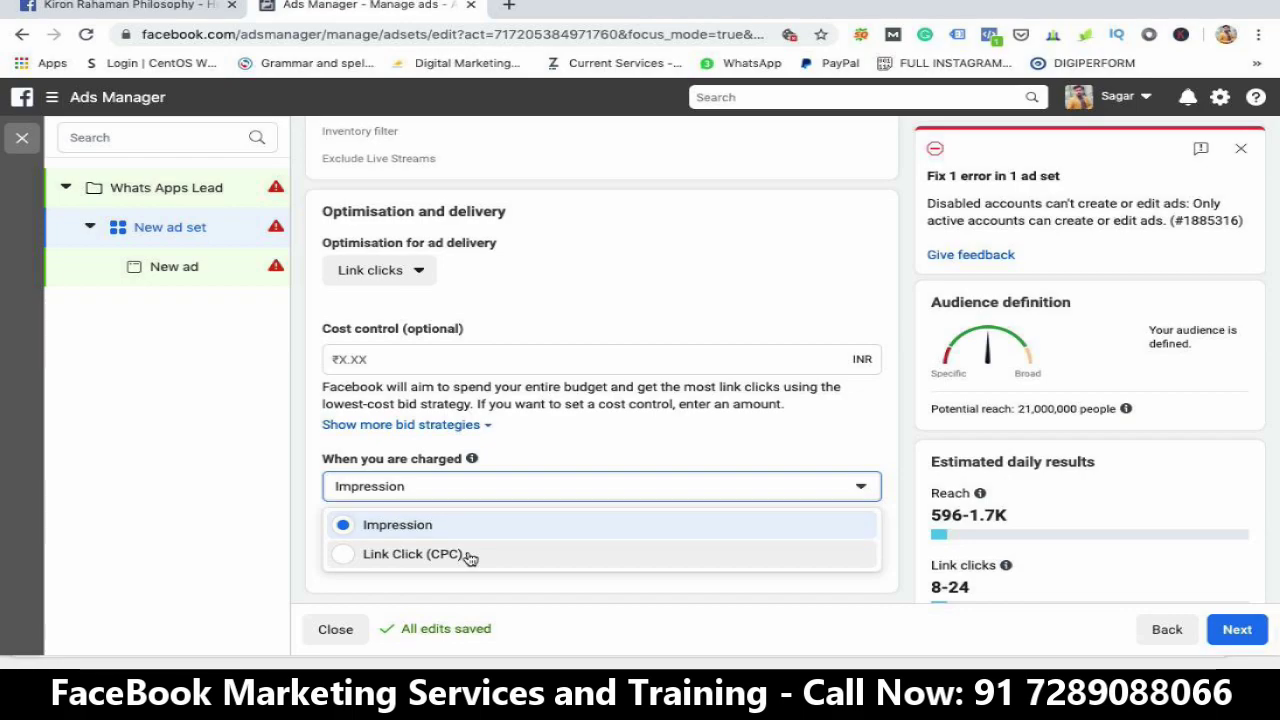
left_click(470, 556)
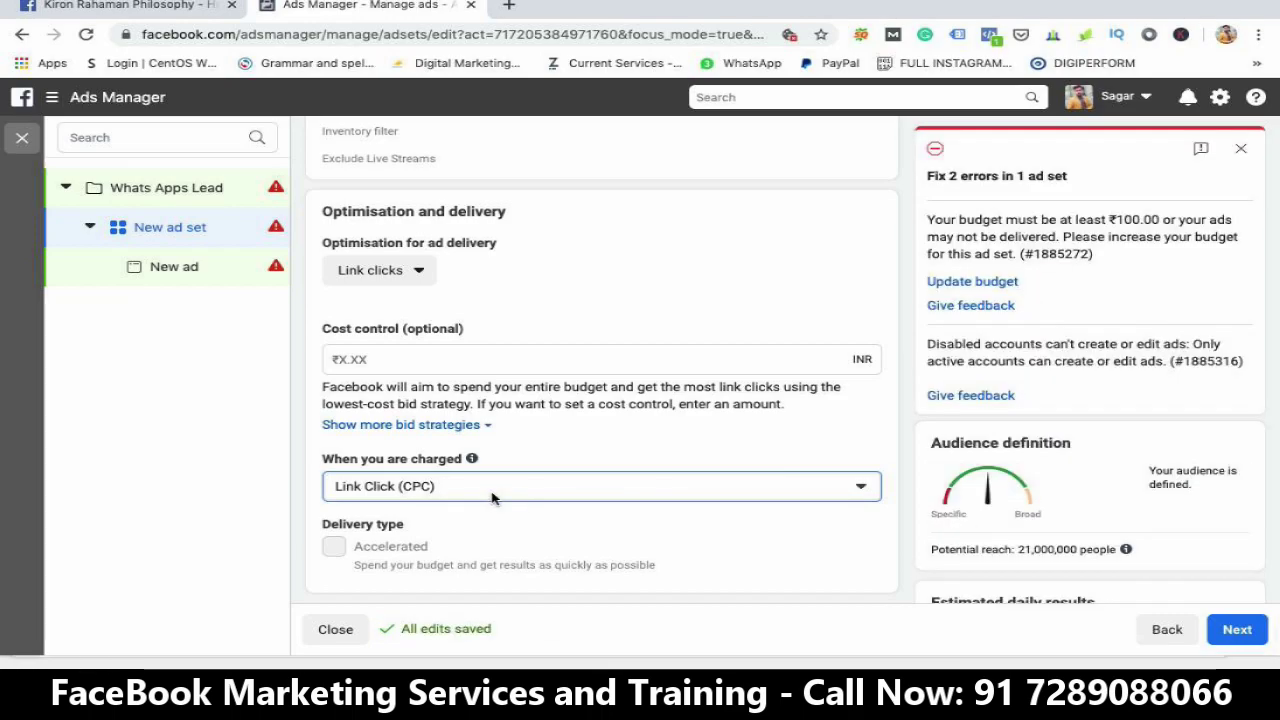
Set the ad set's daily budget to ₹100
scroll(695, 284, "up", 15)
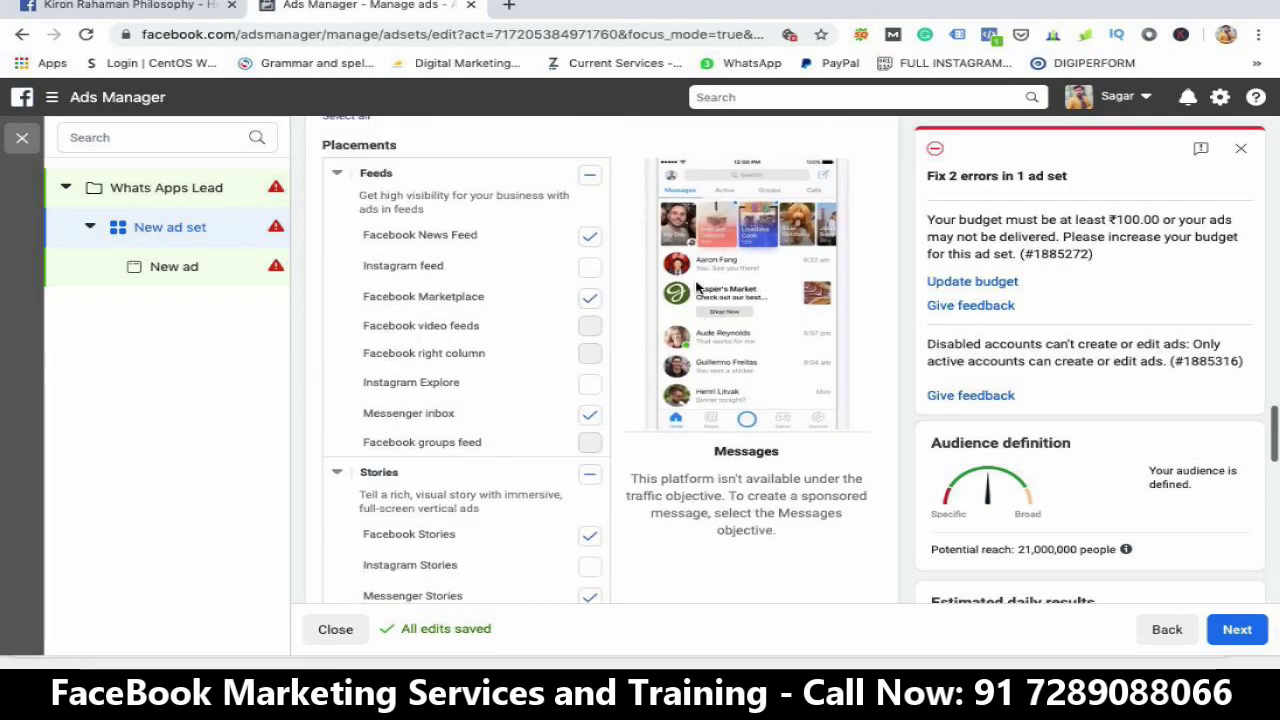
scroll(695, 284, "up", 3)
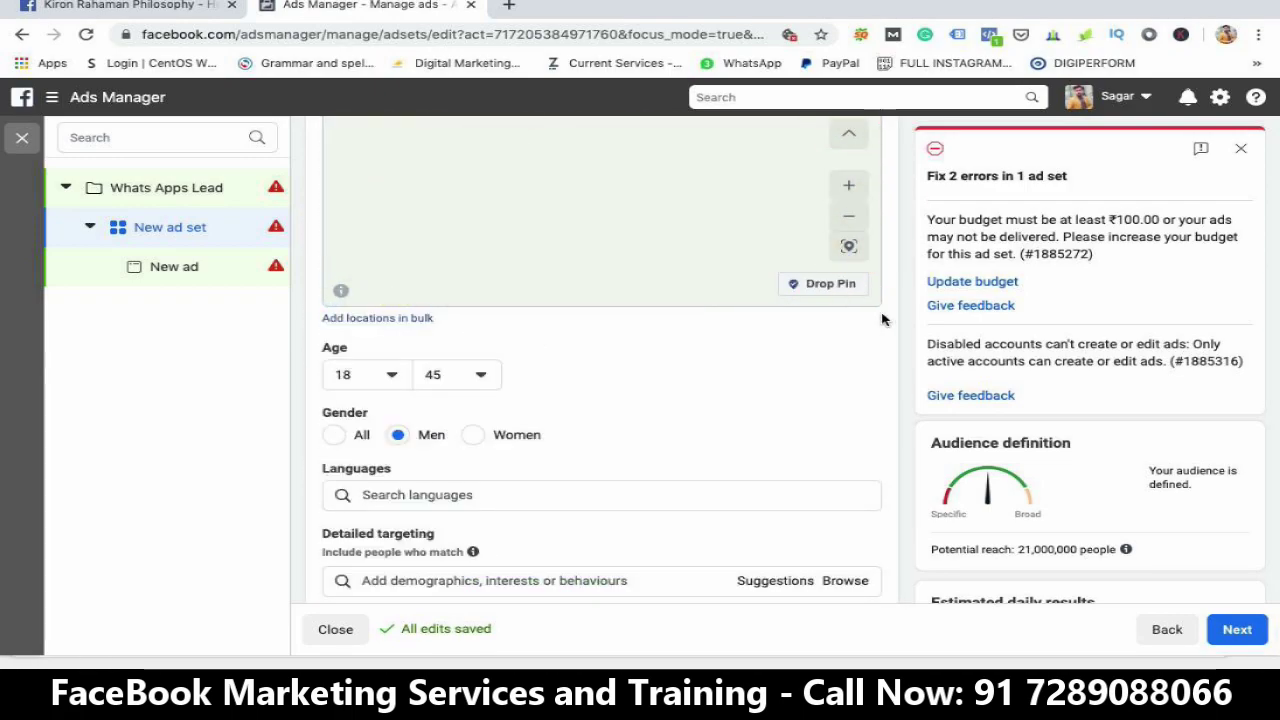
scroll(884, 320, "up", 10)
scroll(882, 320, "up", 1)
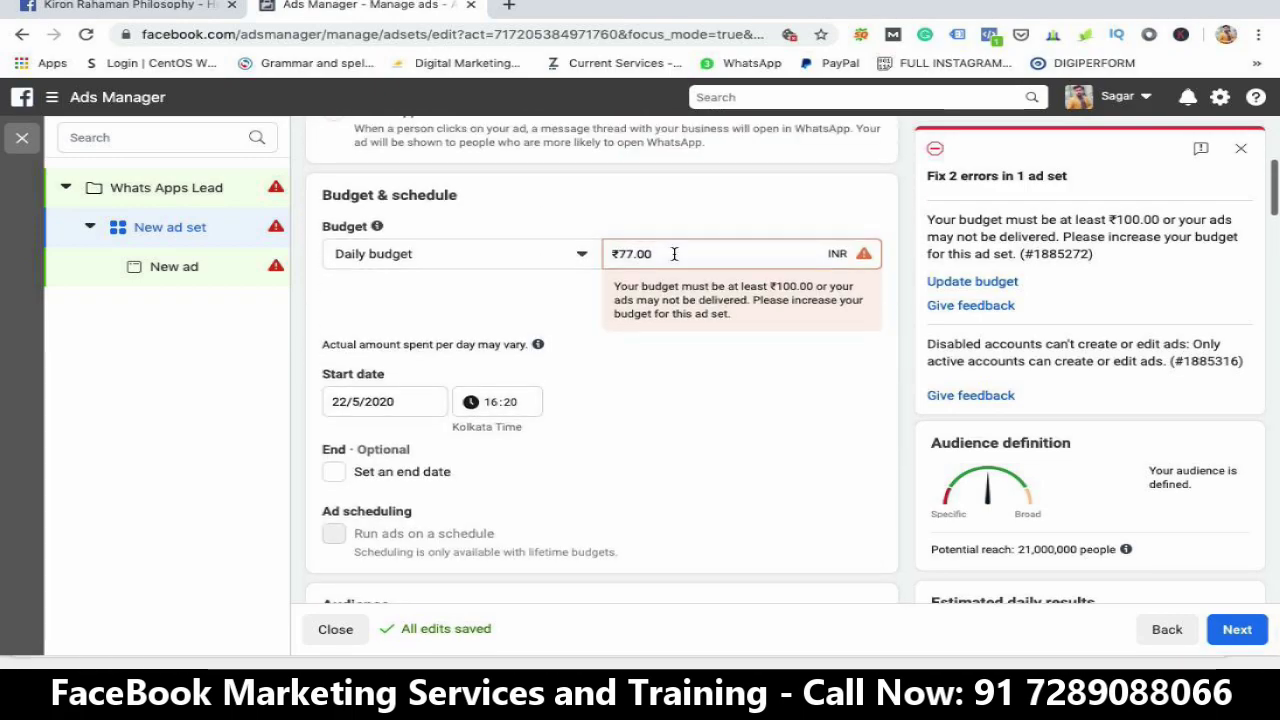
left_click_drag(655, 254, 619, 257)
type("100")
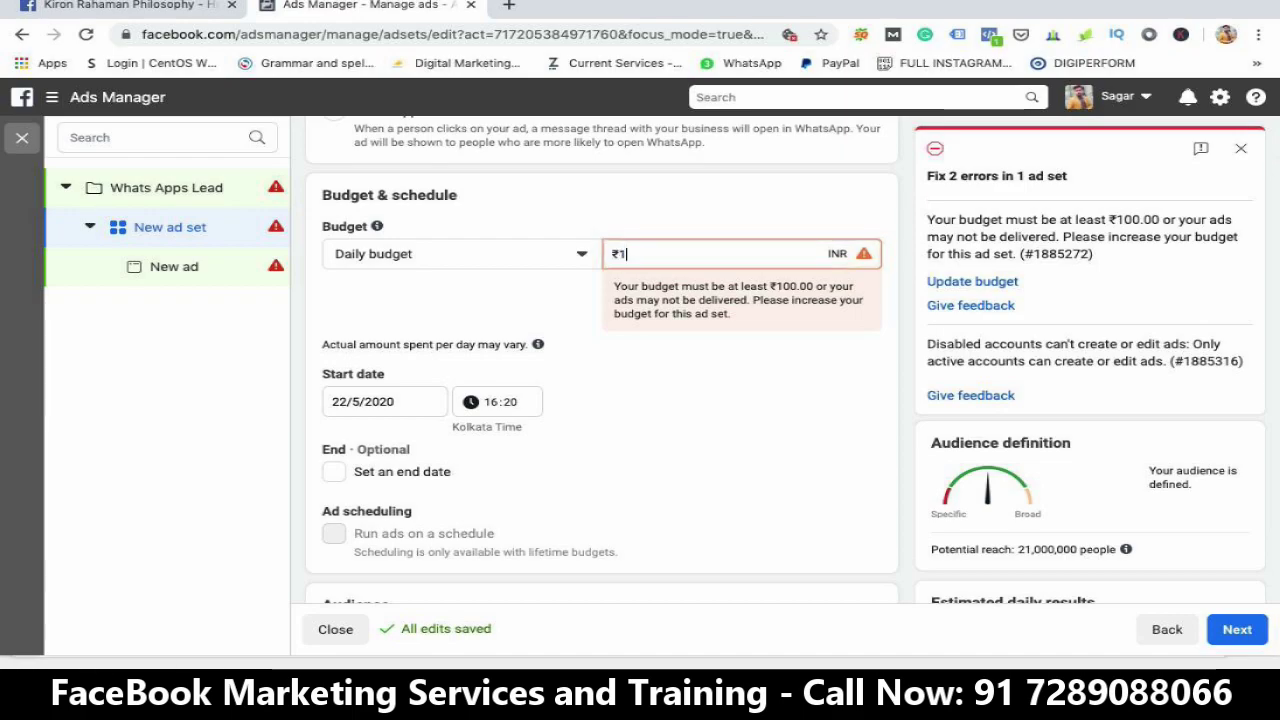
left_click(762, 410)
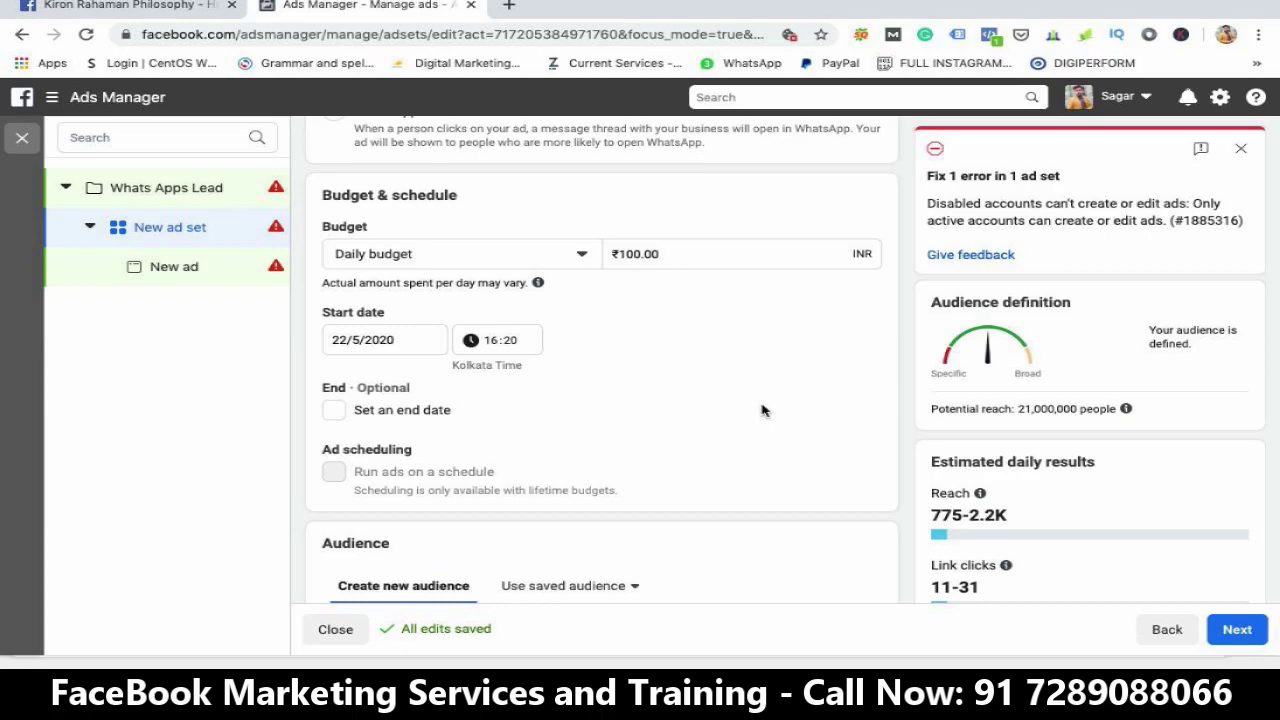
scroll(902, 451, "down", 15)
scroll(902, 451, "down", 15)
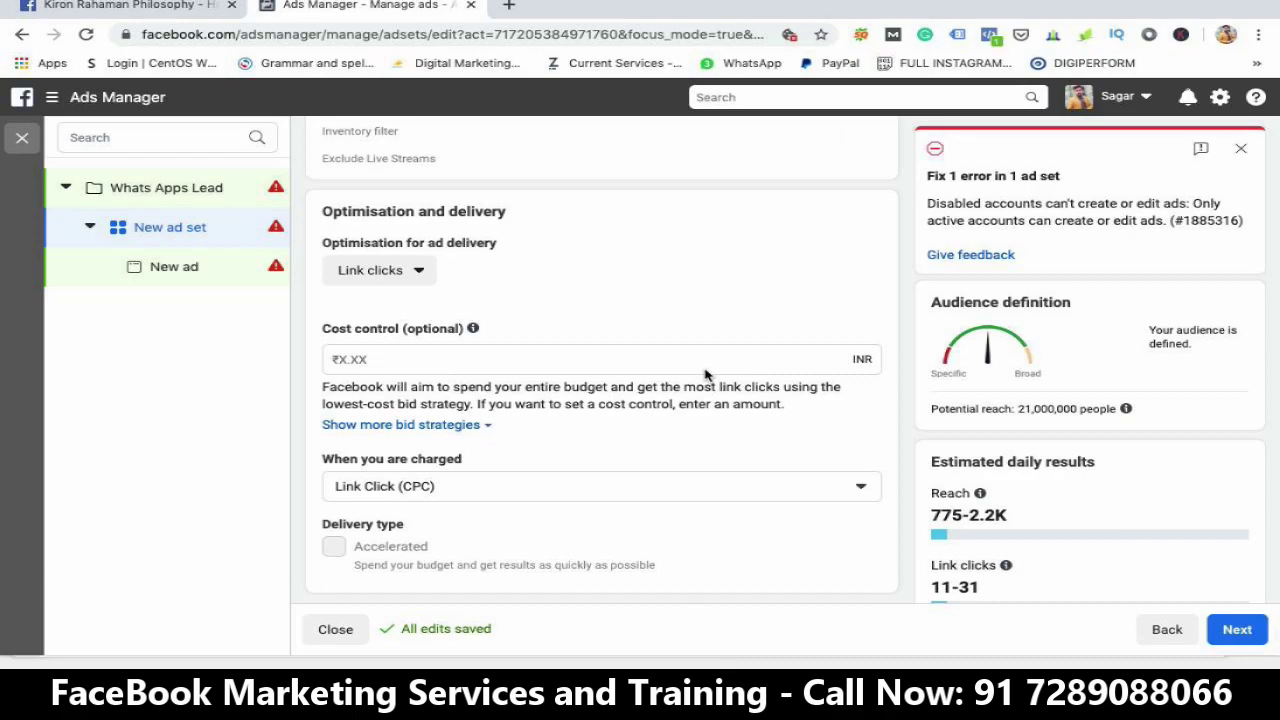
left_click(641, 360)
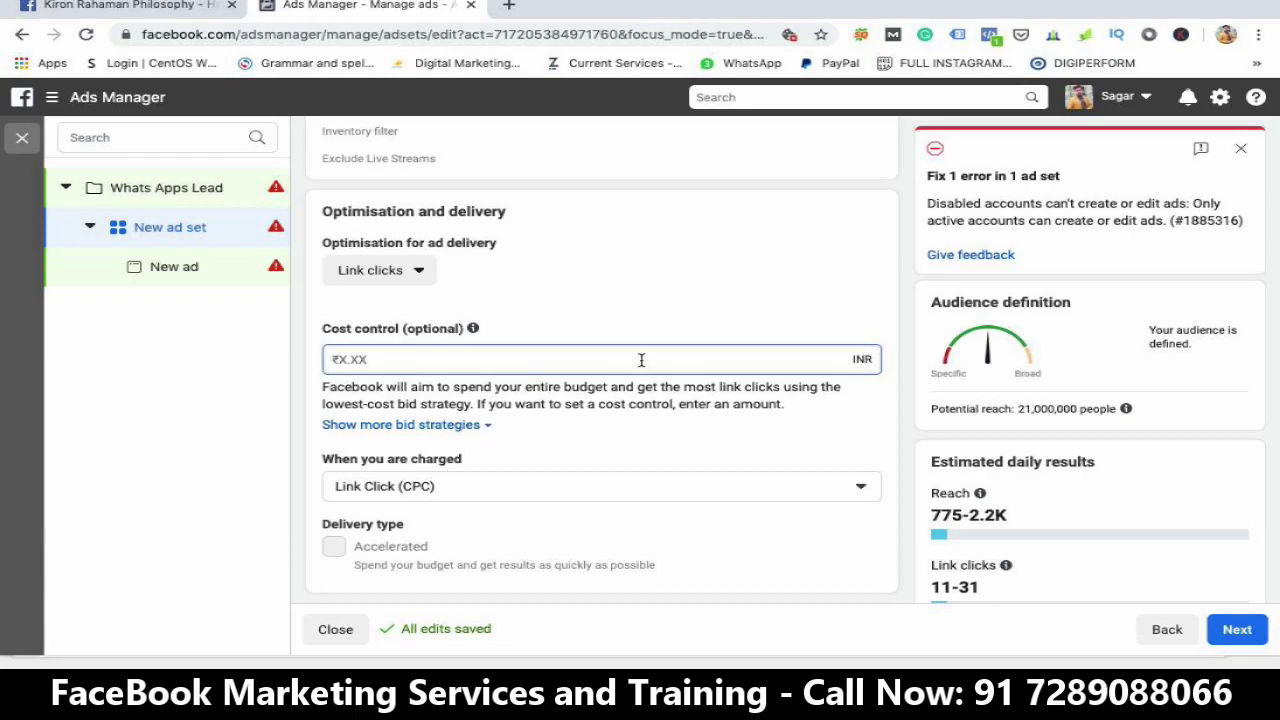
type("2")
key("BackSpace")
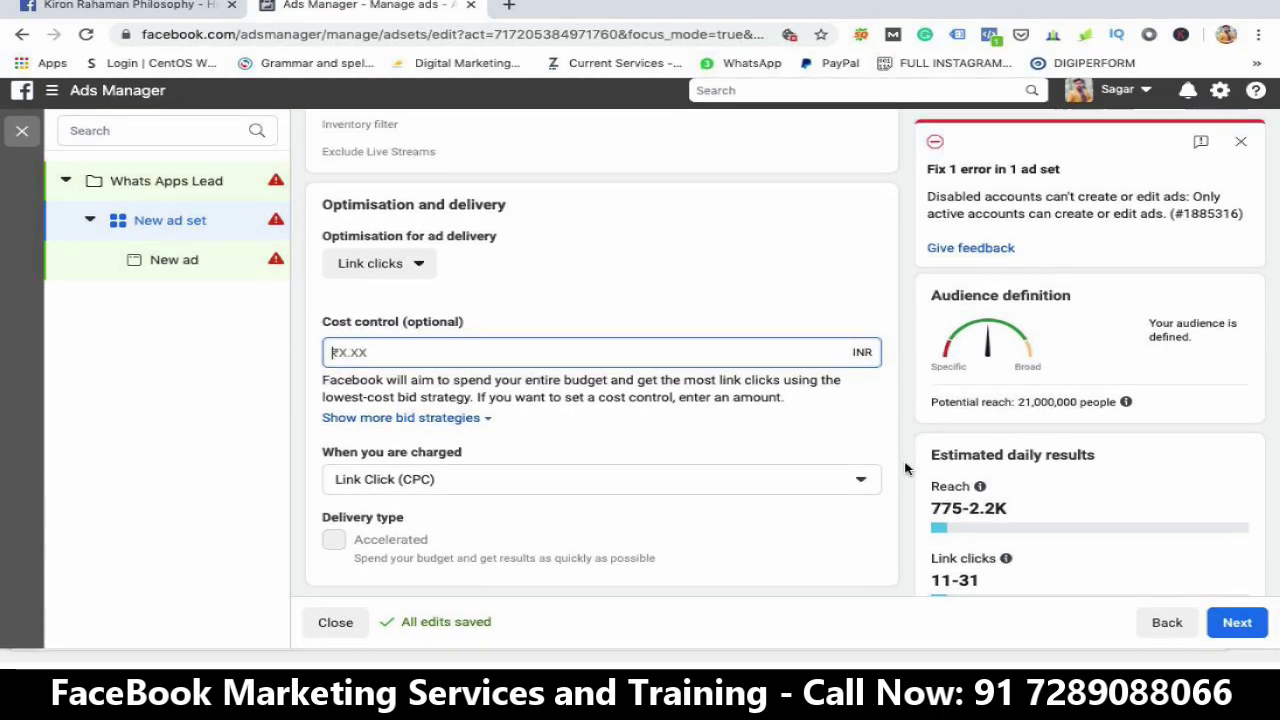
Continue to the ad and add the Social Media picture from the account images as its media
scroll(1038, 493, "down", 3)
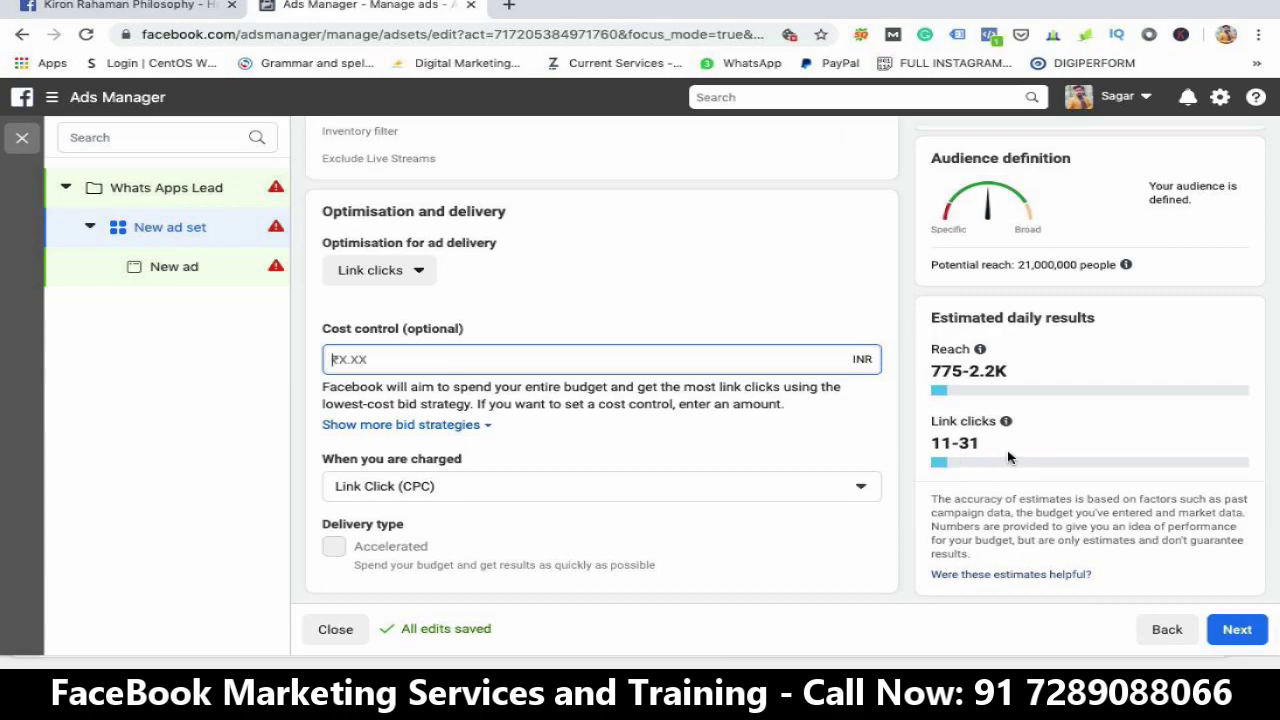
left_click(1236, 632)
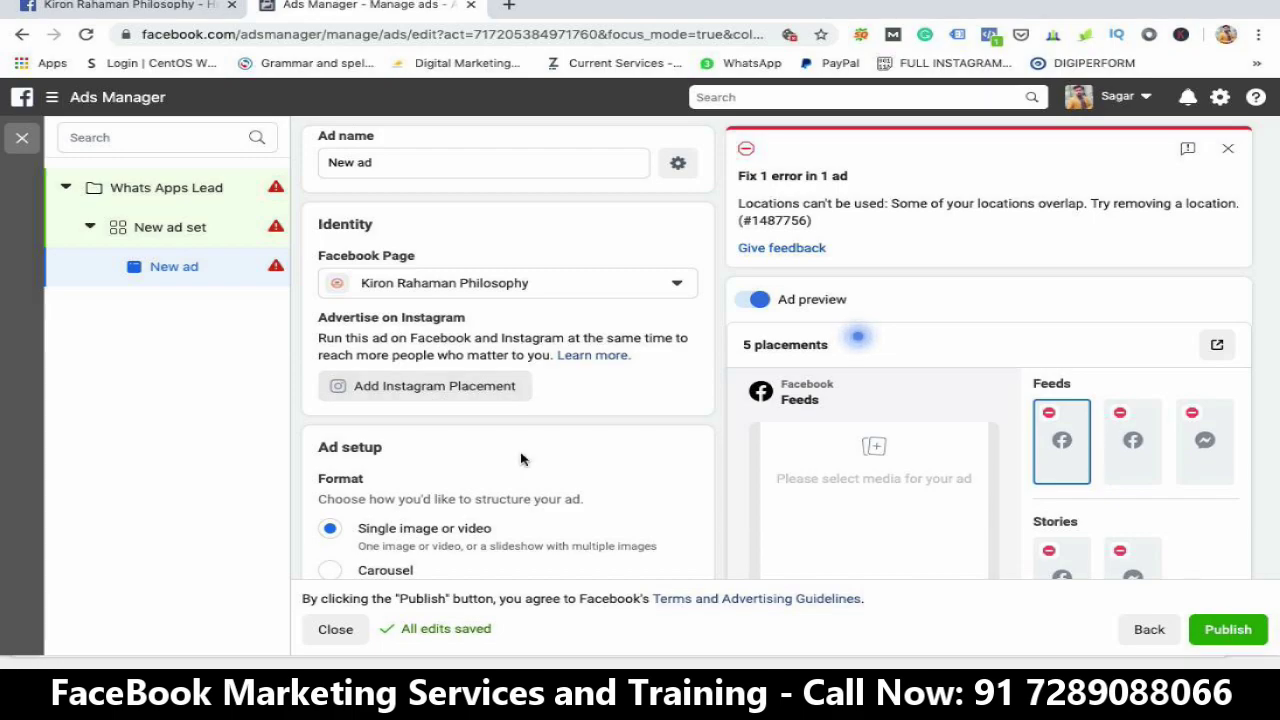
scroll(520, 457, "down", 2)
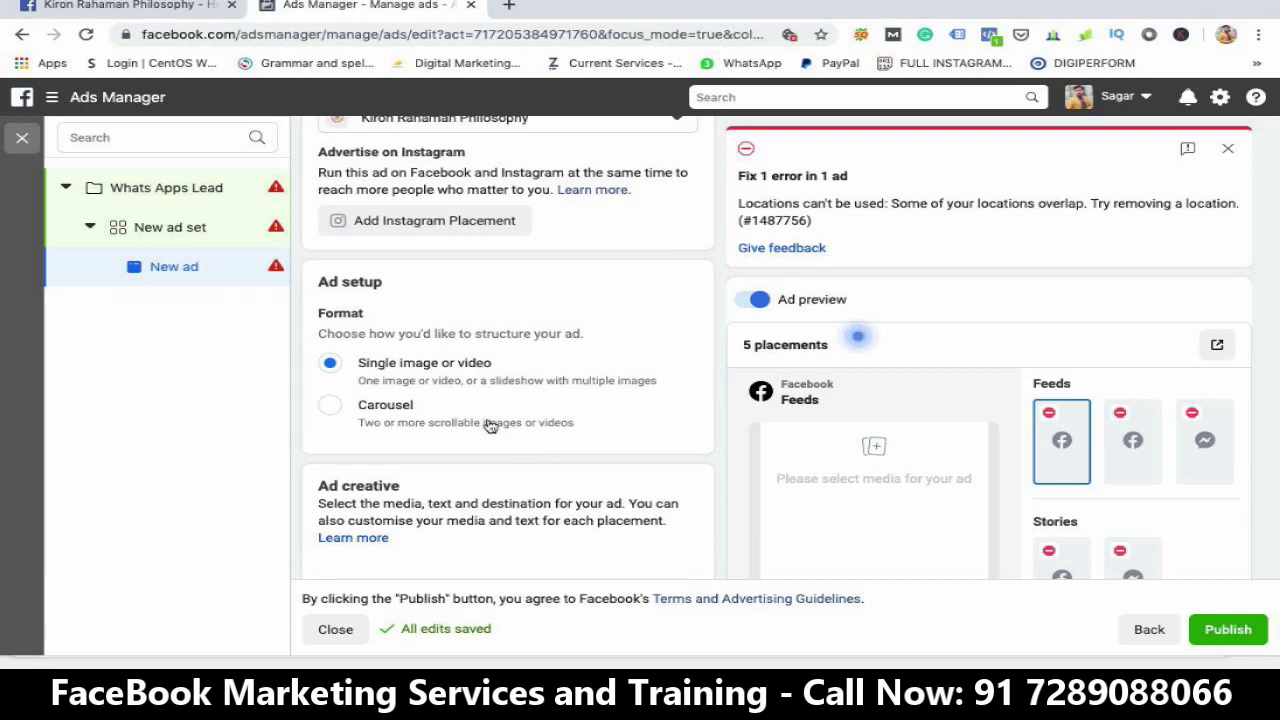
scroll(491, 426, "down", 5)
left_click(414, 403)
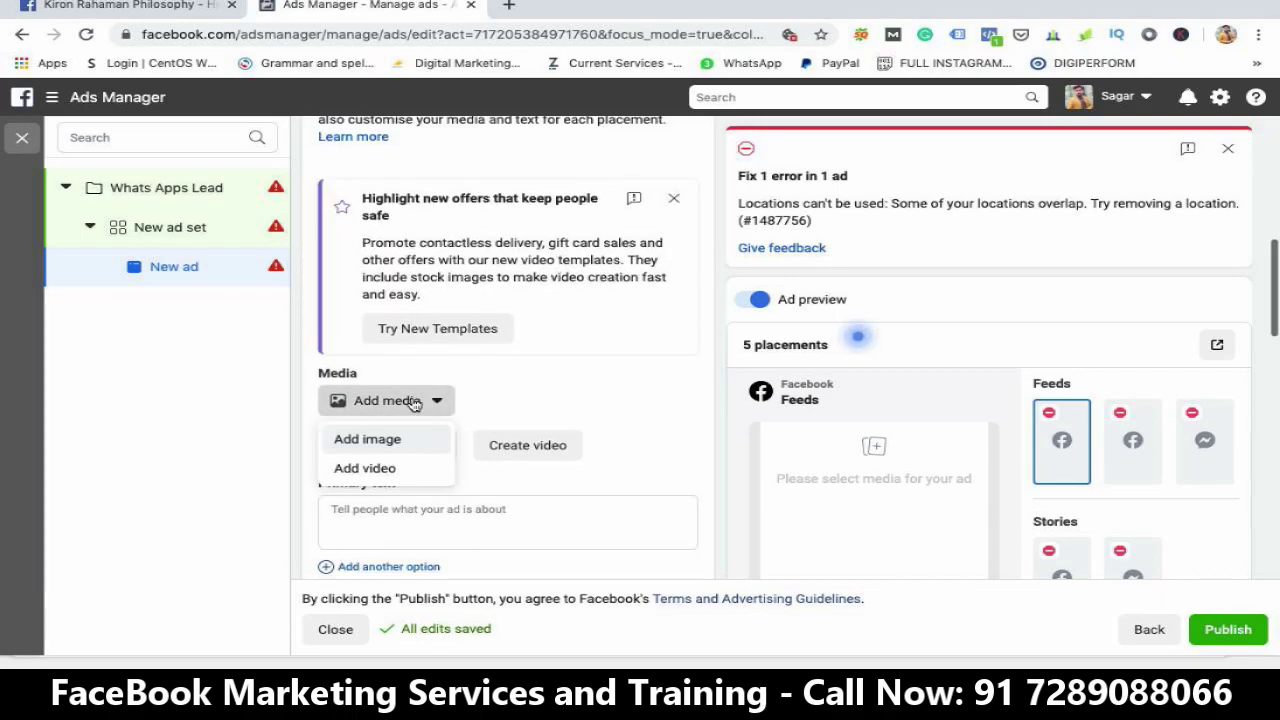
left_click(397, 443)
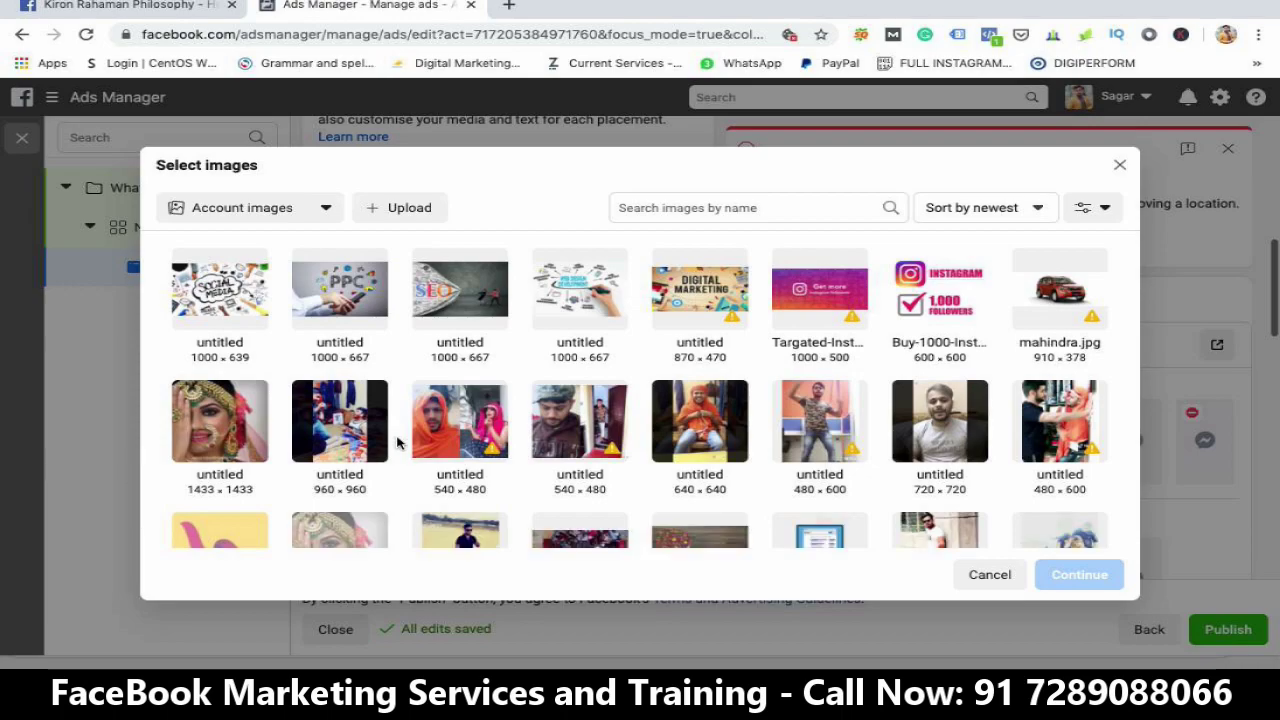
left_click(220, 302)
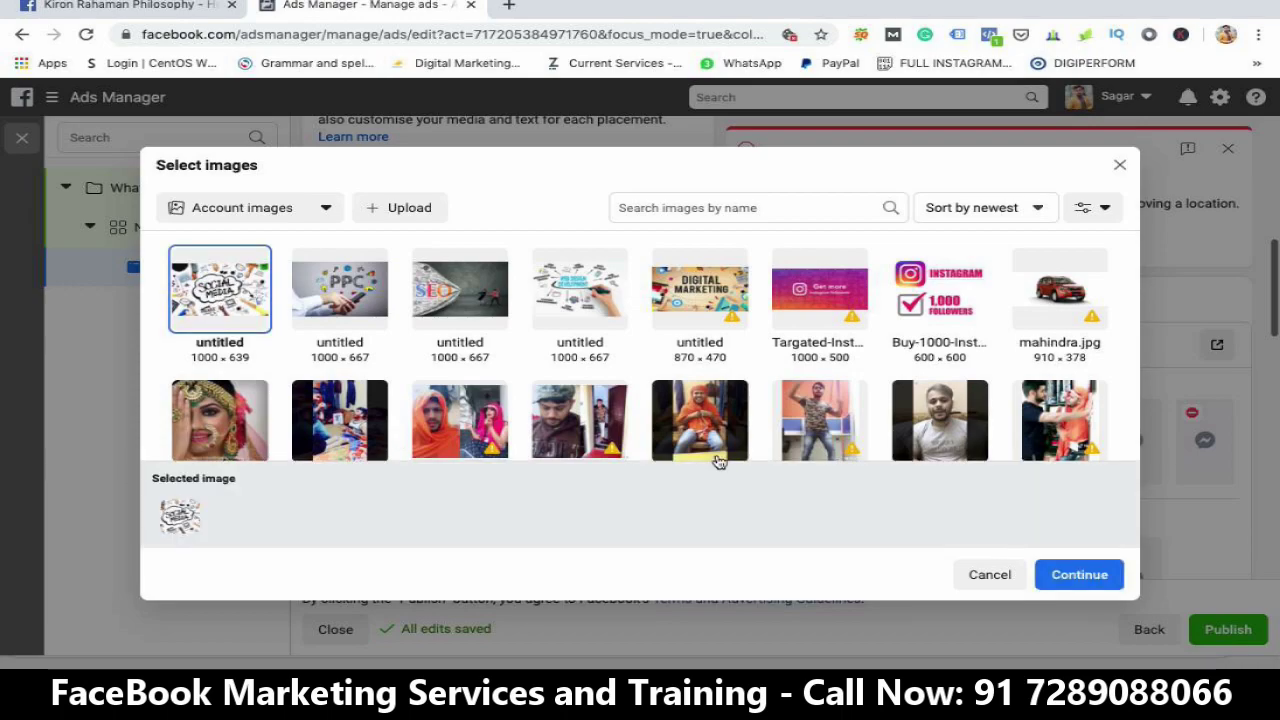
left_click(1079, 574)
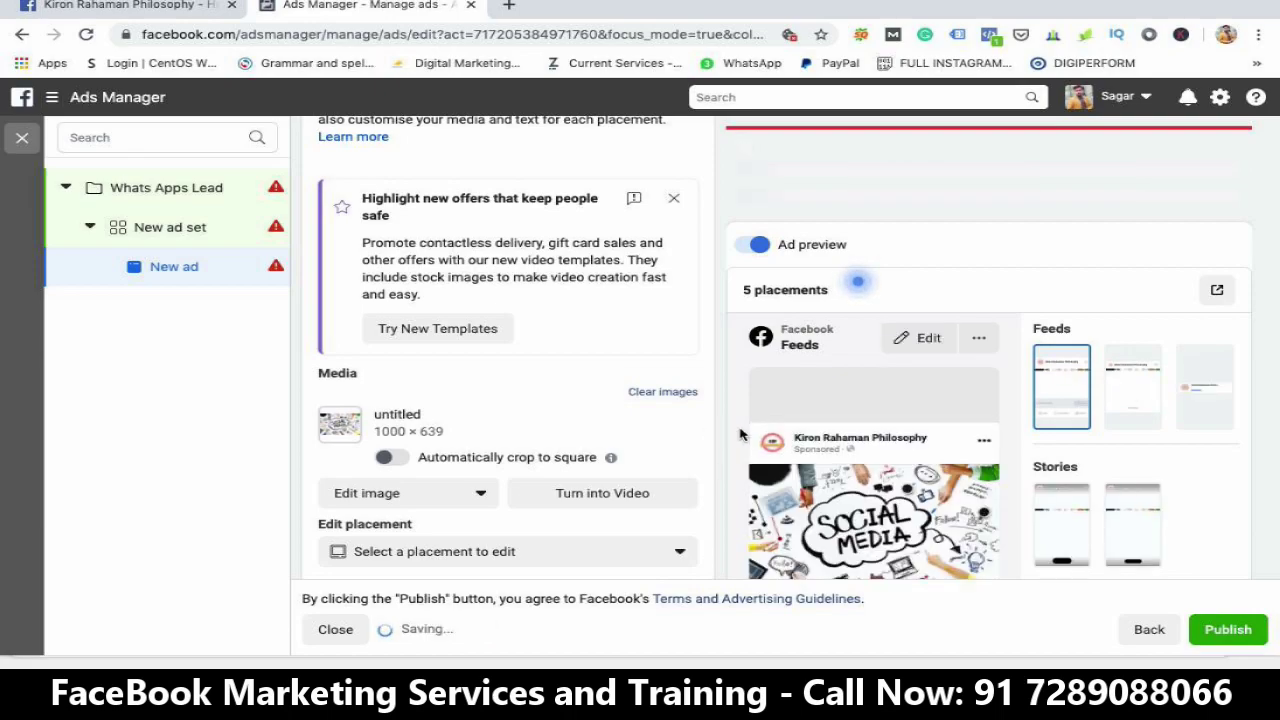
Enter "Sicial marketing" as the ad's primary text
scroll(740, 437, "down", 1)
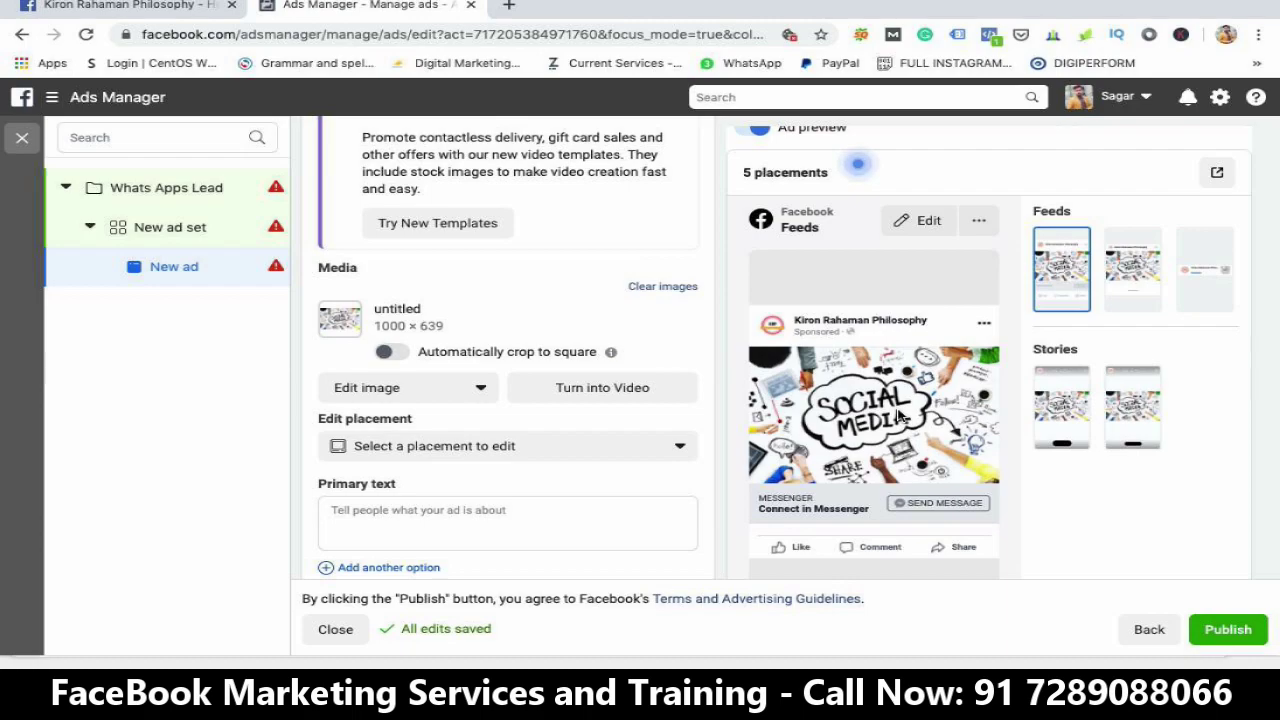
left_click(546, 521)
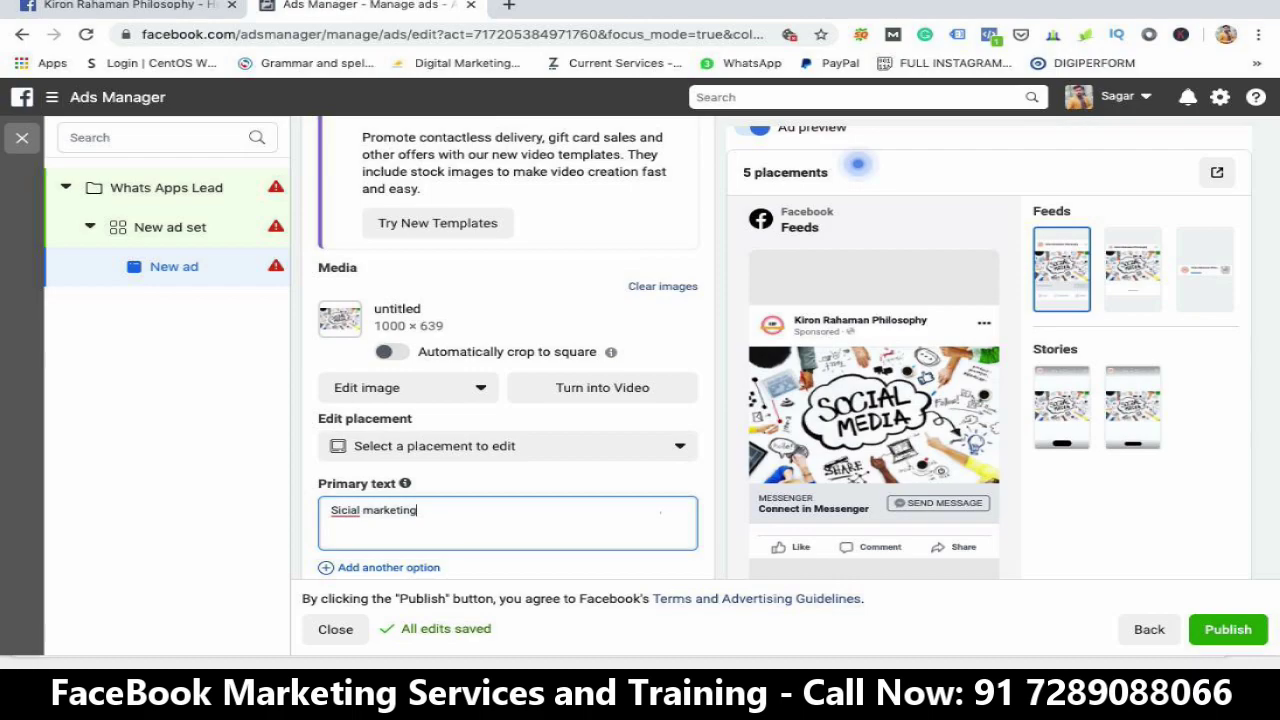
triple_click(576, 508)
Replace the ad's headline with "Socail Media Marketing"
scroll(700, 410, "down", 2)
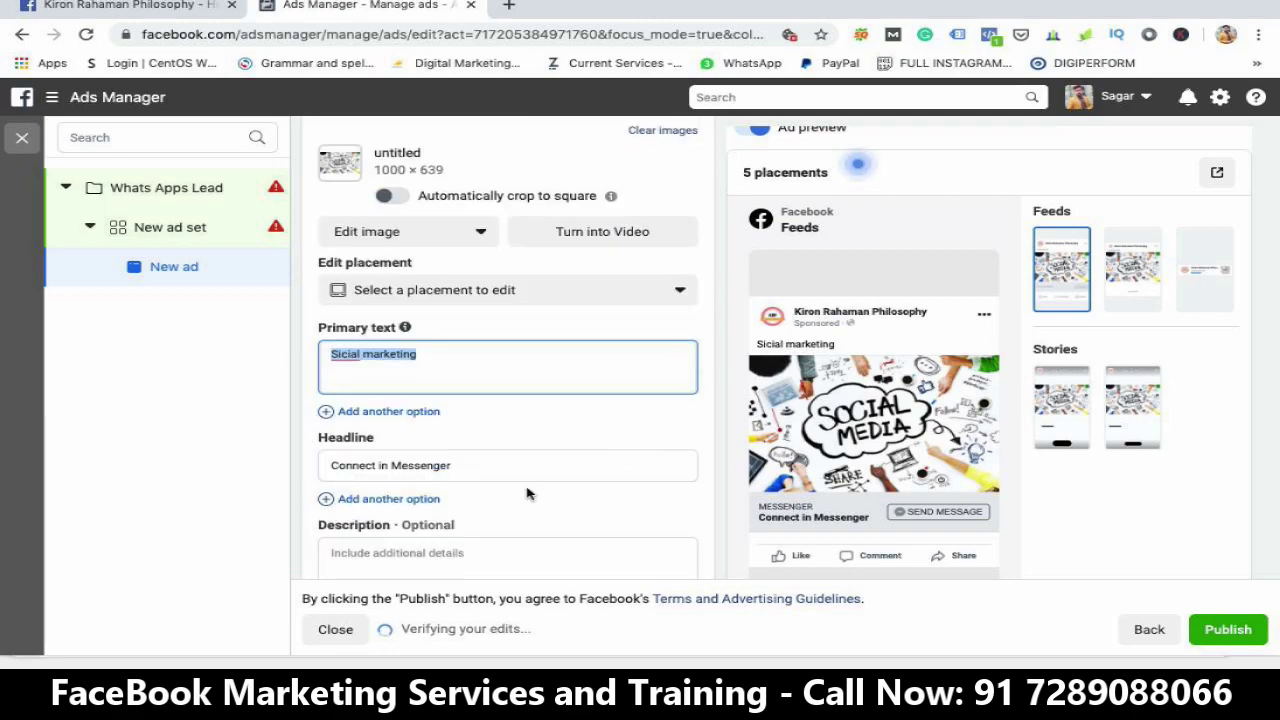
left_click(559, 464)
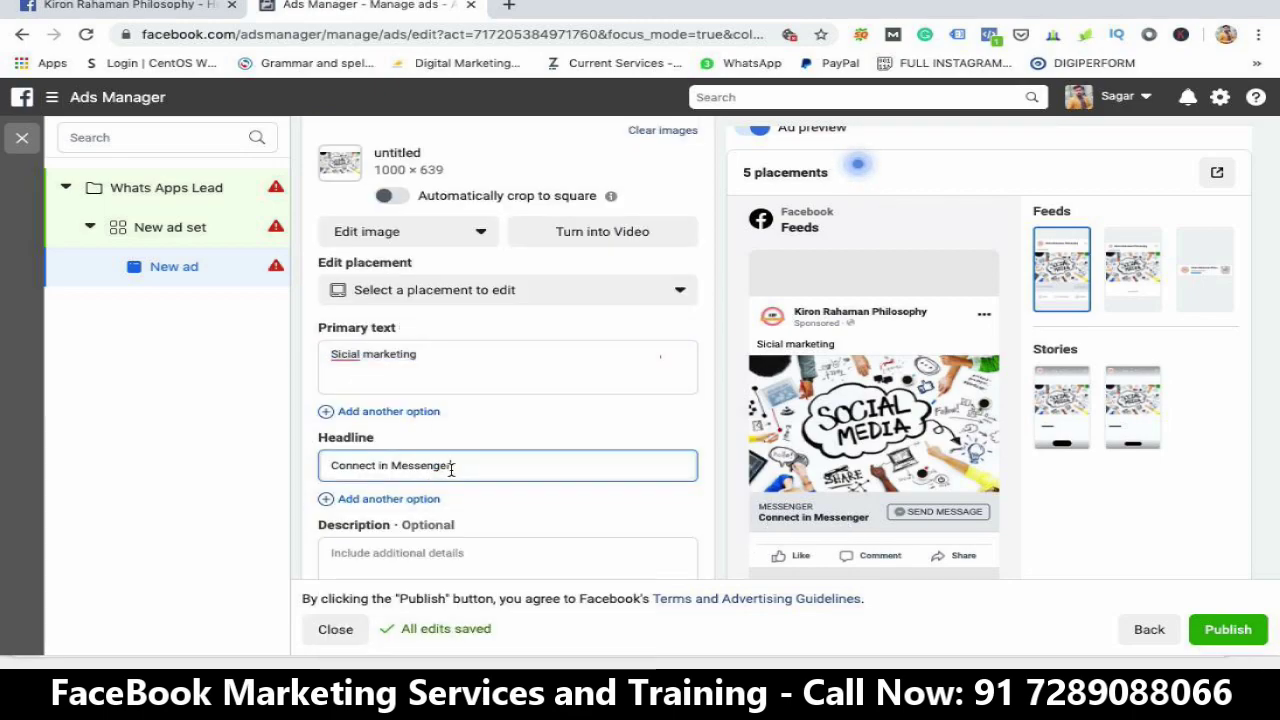
left_click_drag(471, 466, 245, 477)
type("Socail Media Marketing")
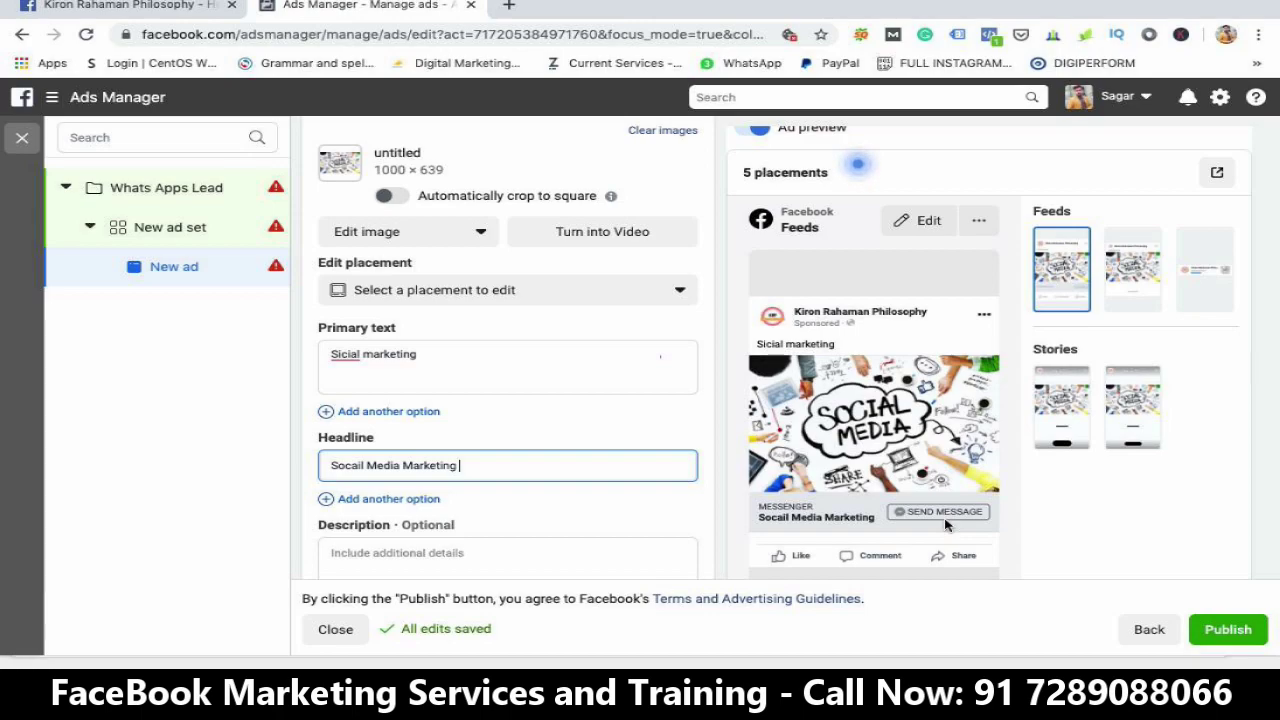
Look through the ad's call-to-action options, keeping Send Message selected and the optional description empty
left_click(614, 554)
scroll(615, 557, "down", 1)
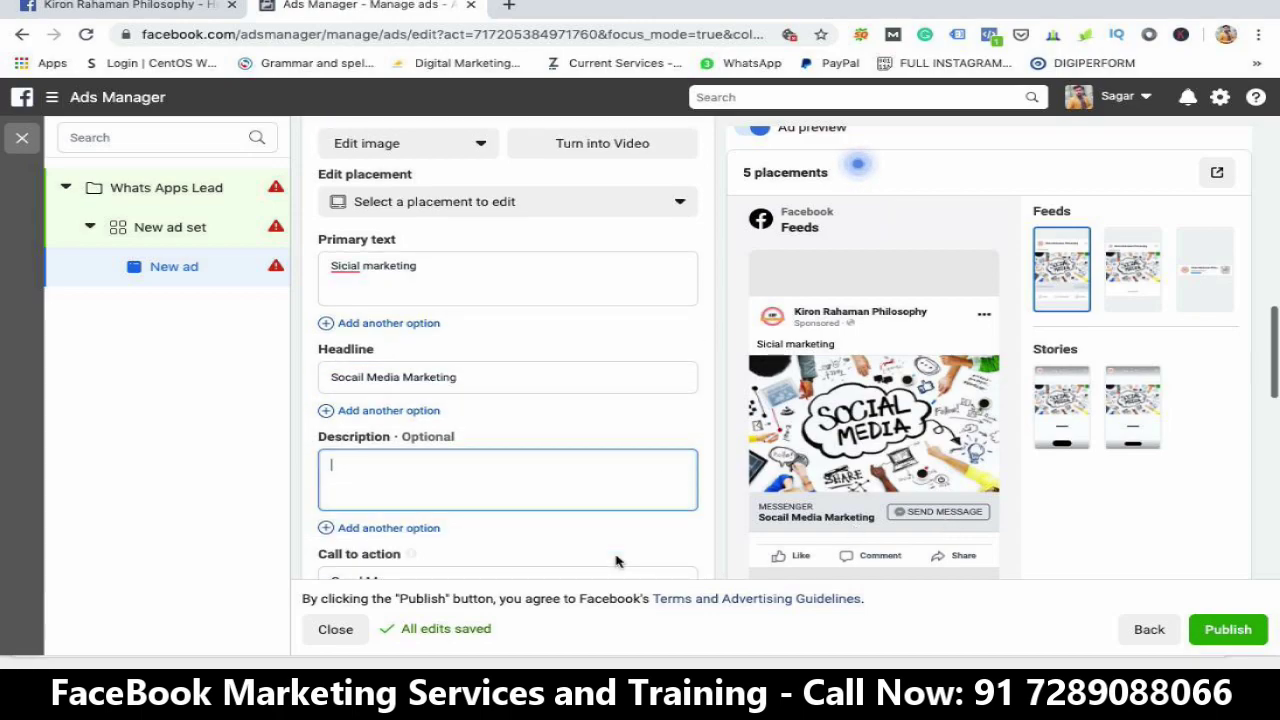
scroll(668, 467, "down", 1)
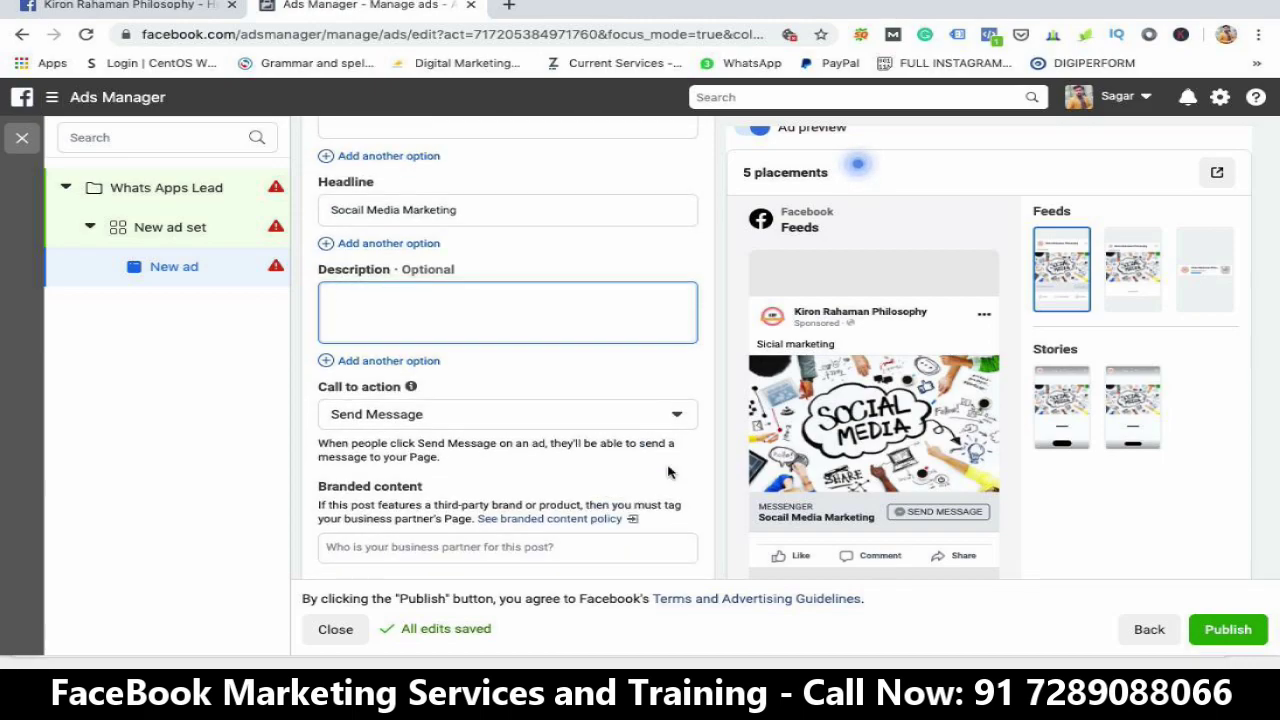
left_click(603, 418)
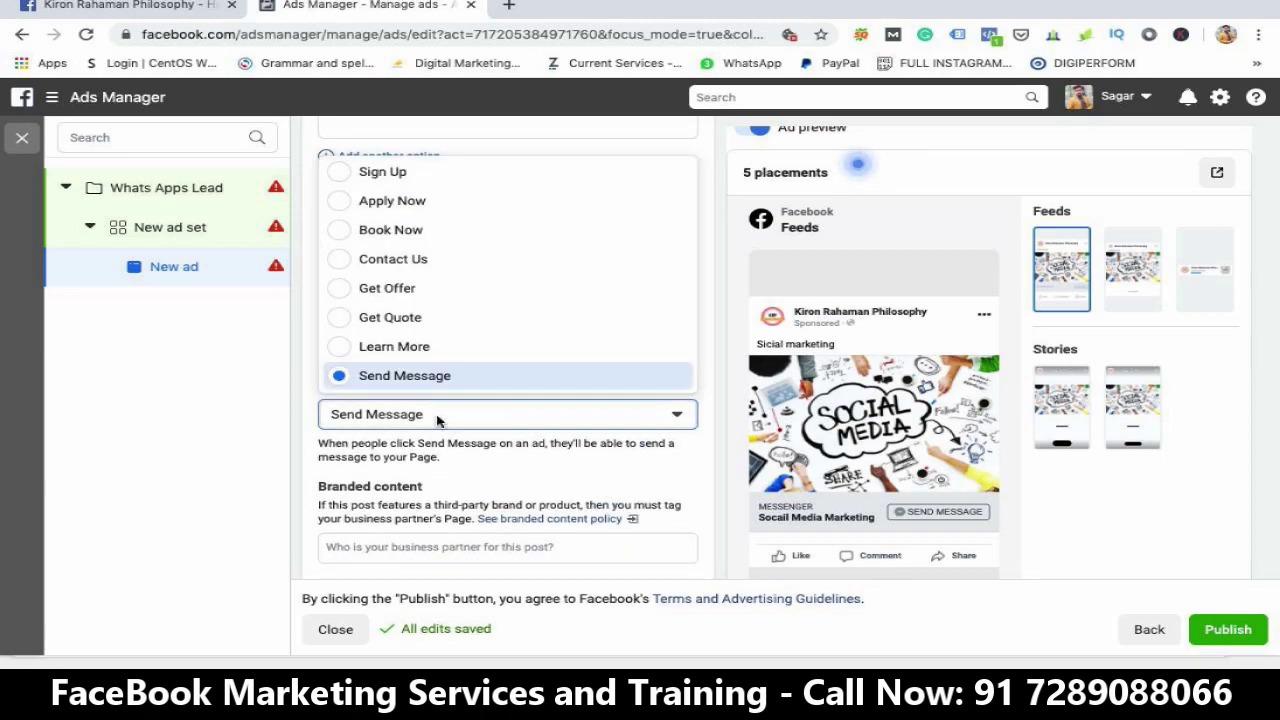
mouse_move(408, 157)
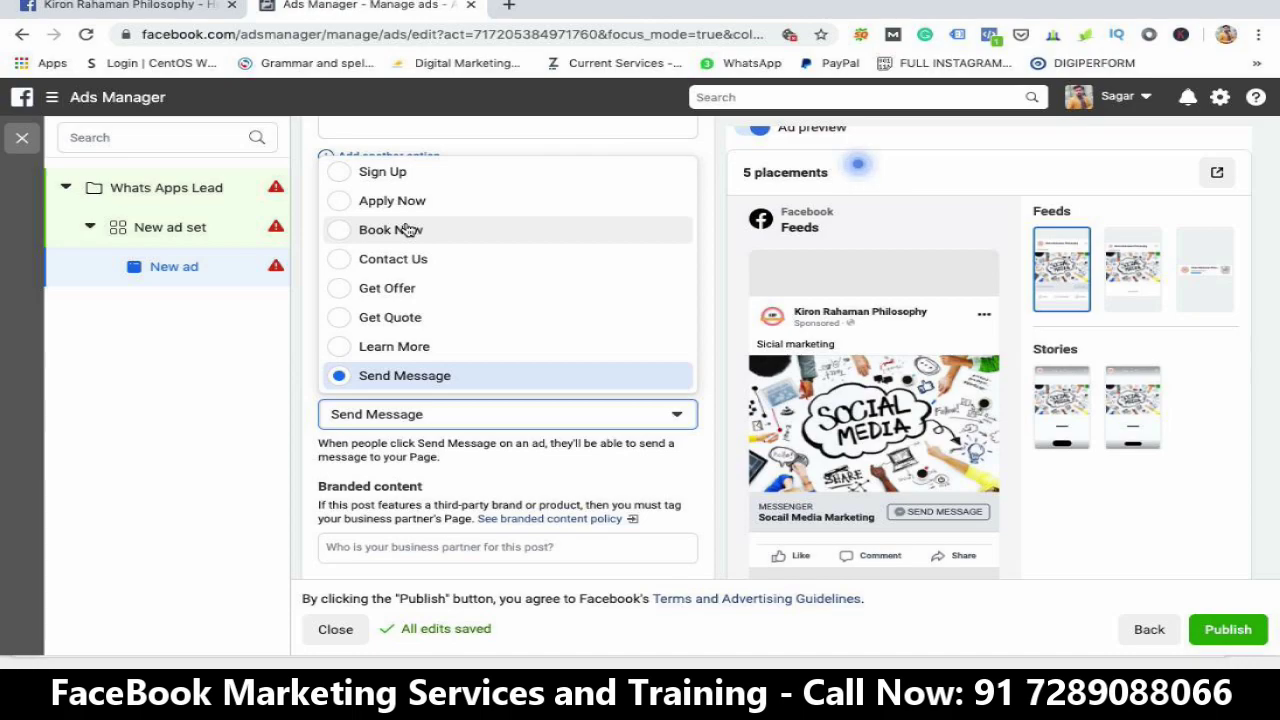
left_click(318, 452)
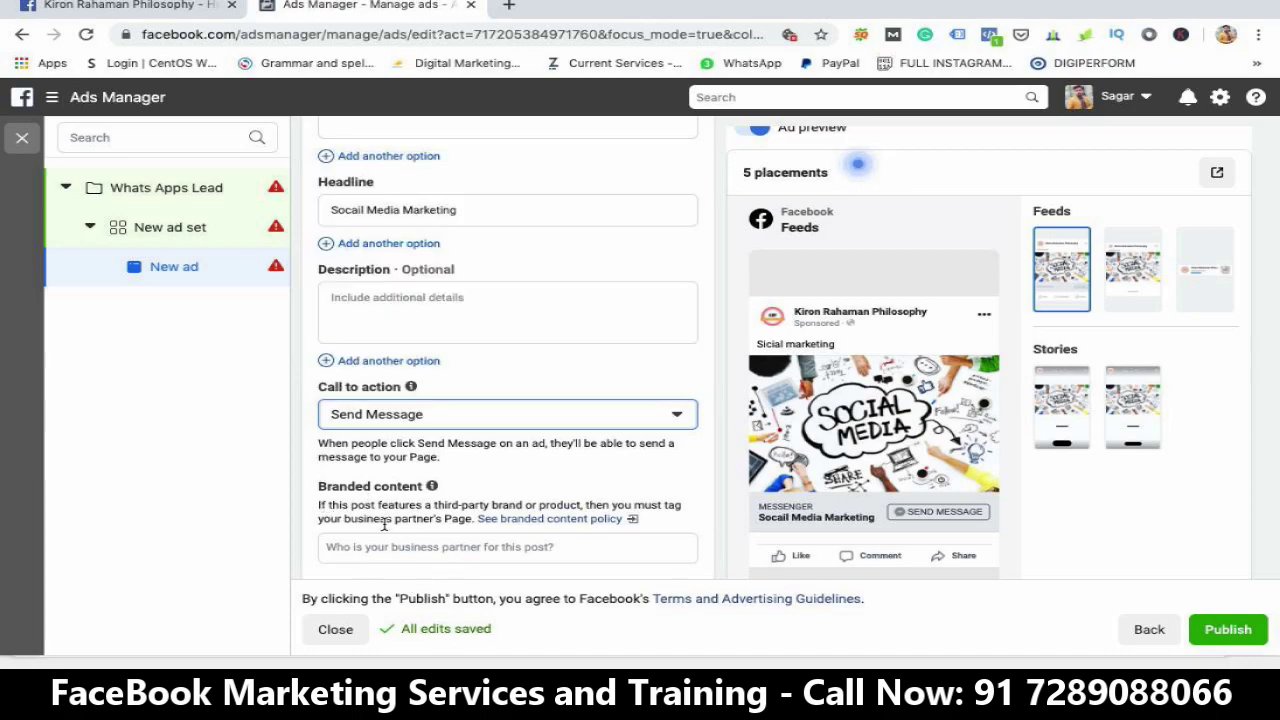
Try the Generate leads option in the Messenger setup and return to Start conversations
scroll(586, 456, "down", 5)
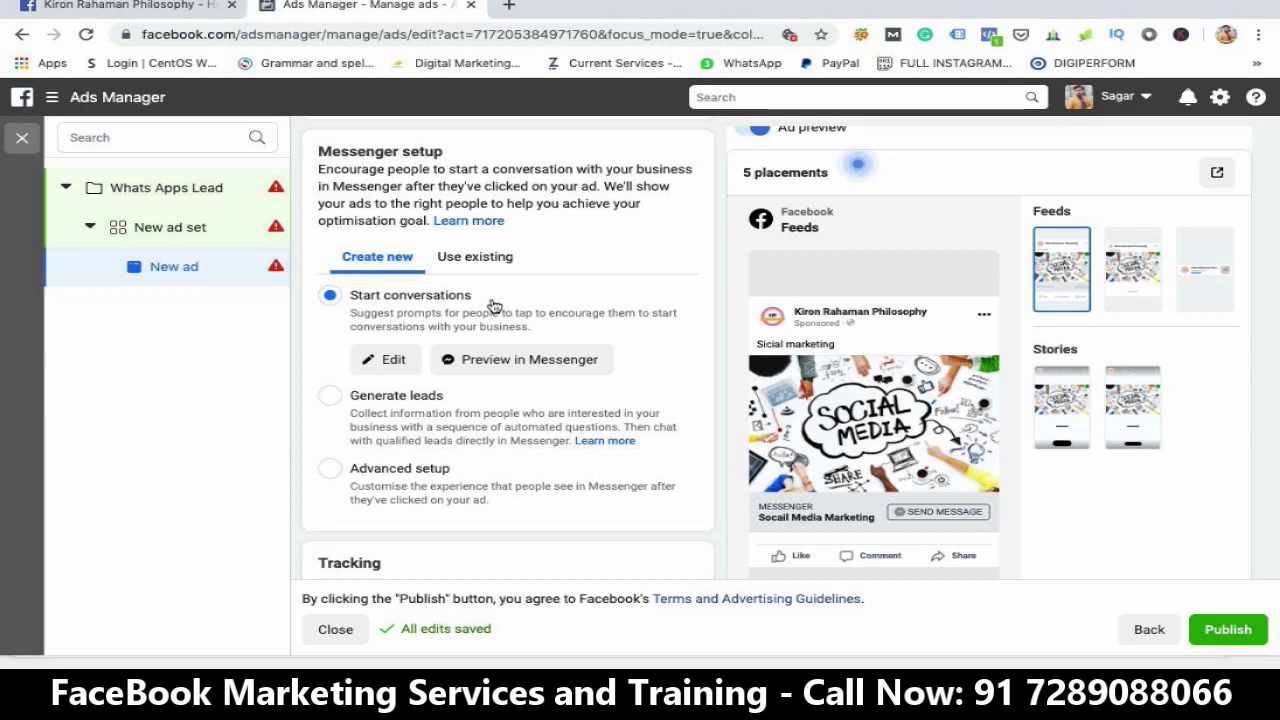
left_click(389, 425)
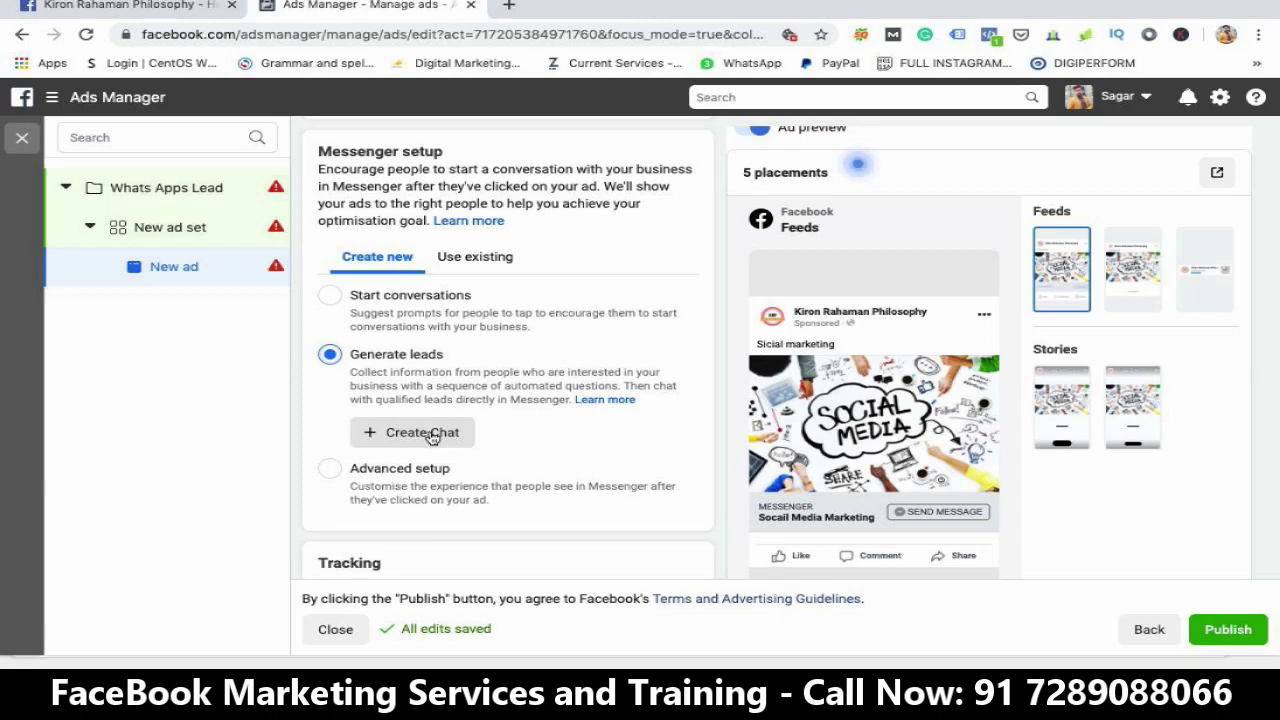
left_click(330, 295)
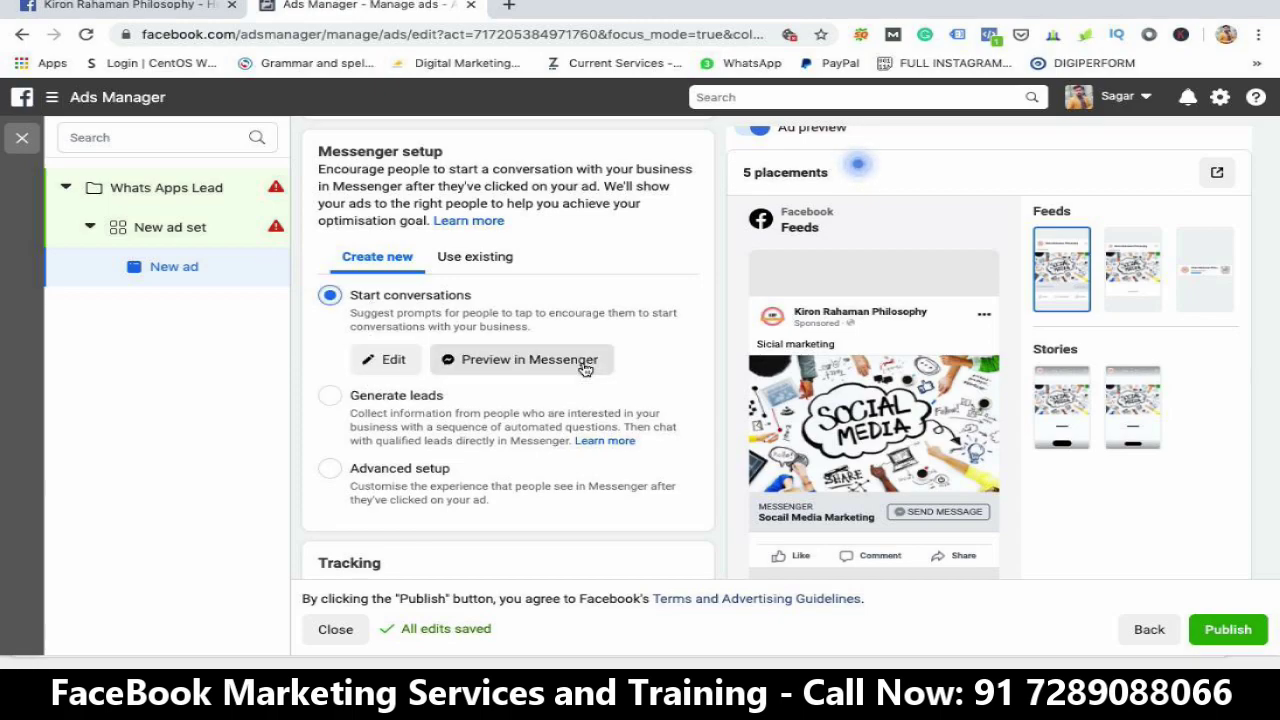
scroll(666, 395, "up", 1)
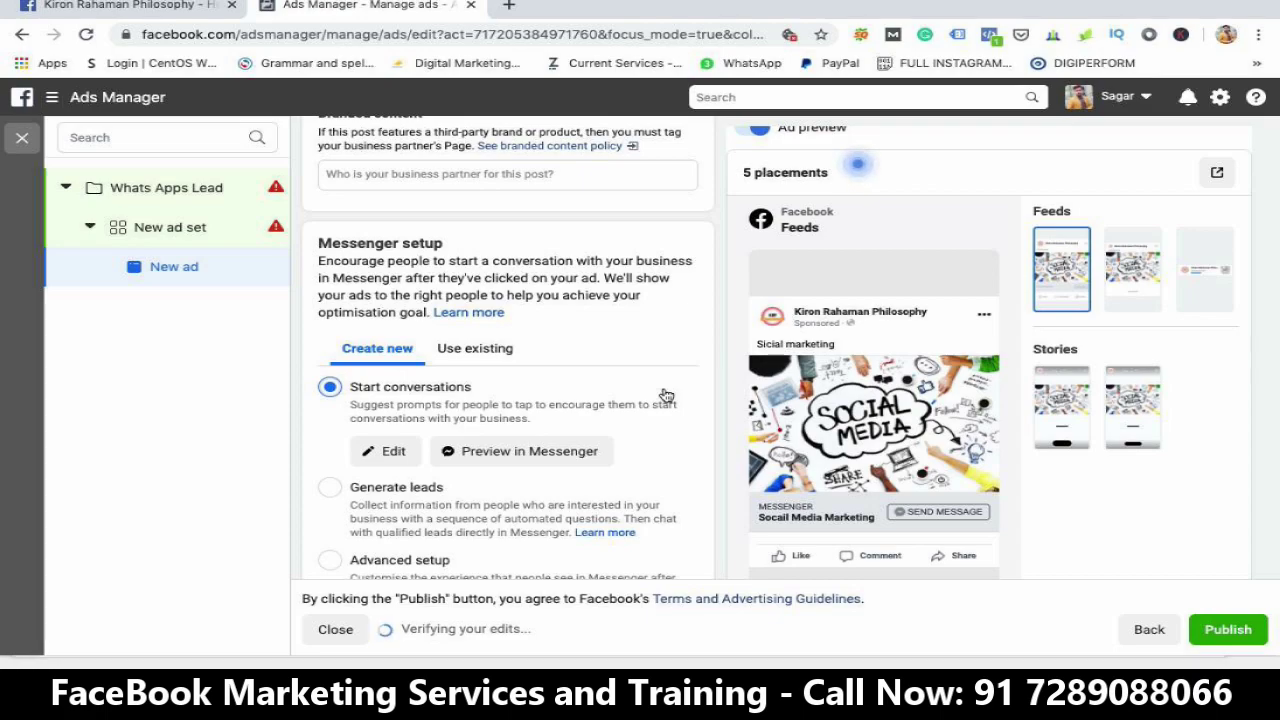
scroll(666, 395, "down", 2)
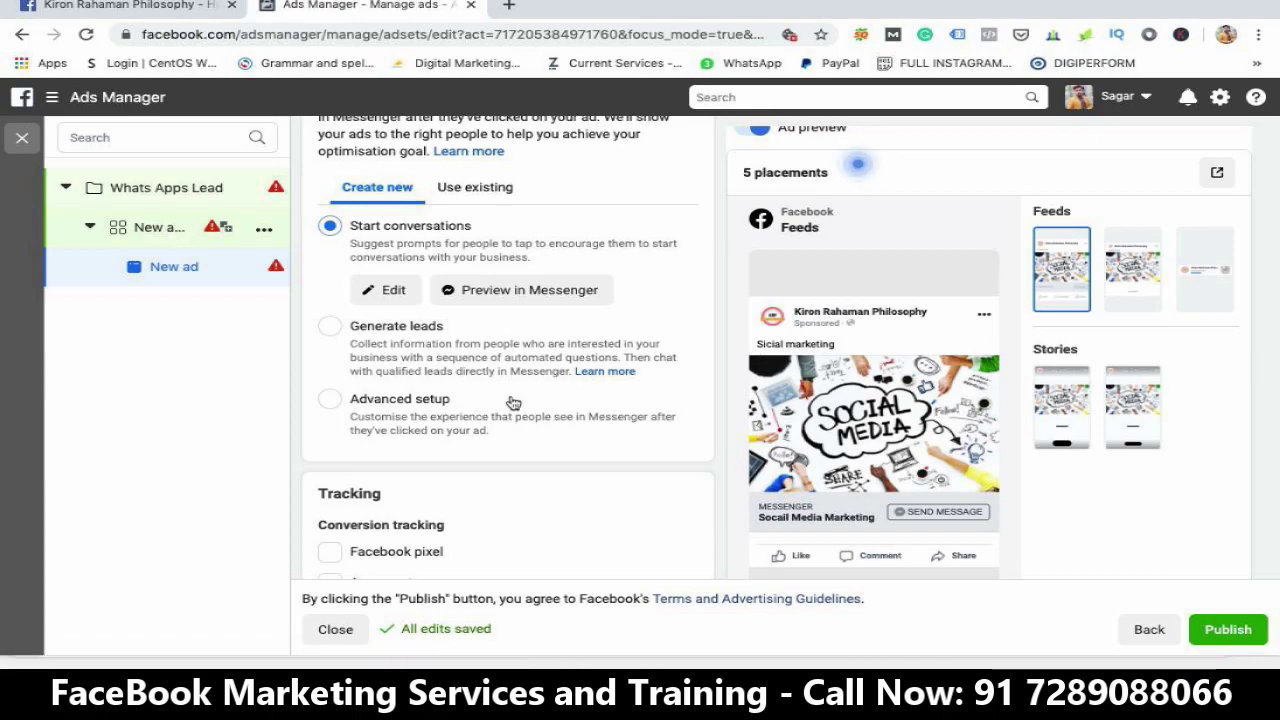
Change the ad set's traffic destination to WhatsApp, choose a Page from the Personal group and open its WhatsApp account connection
left_click(160, 230)
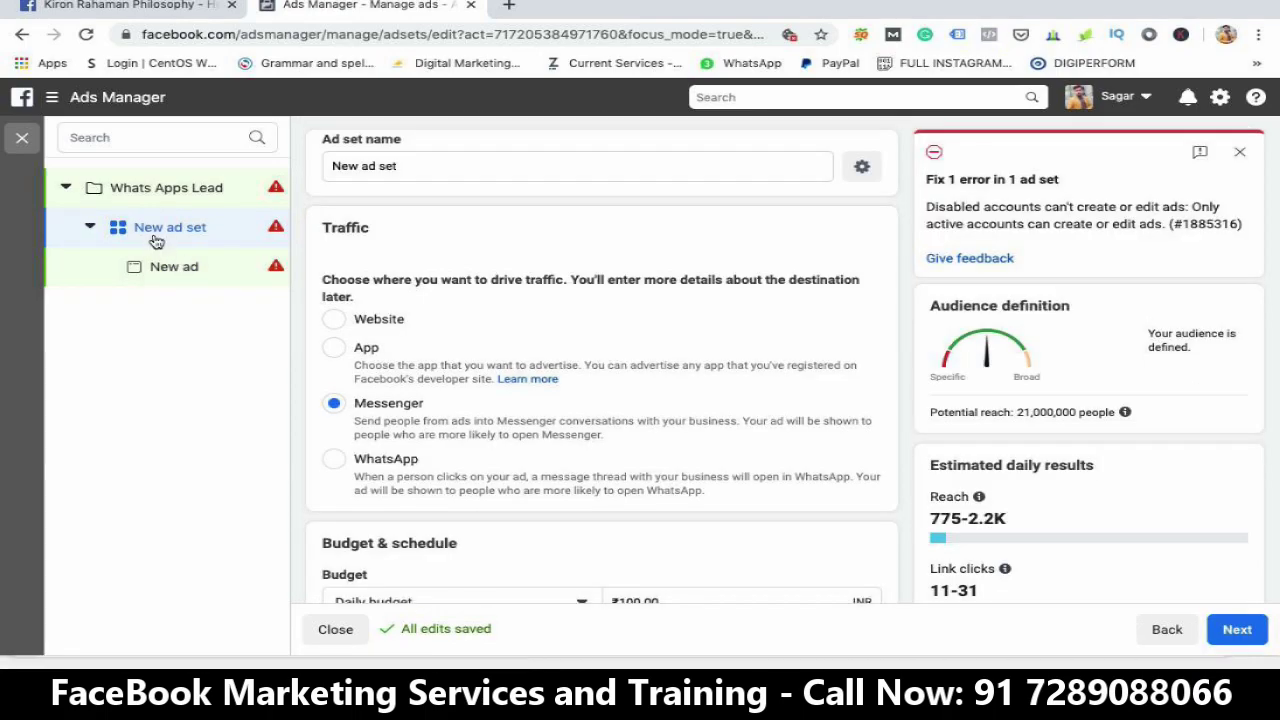
left_click(336, 460)
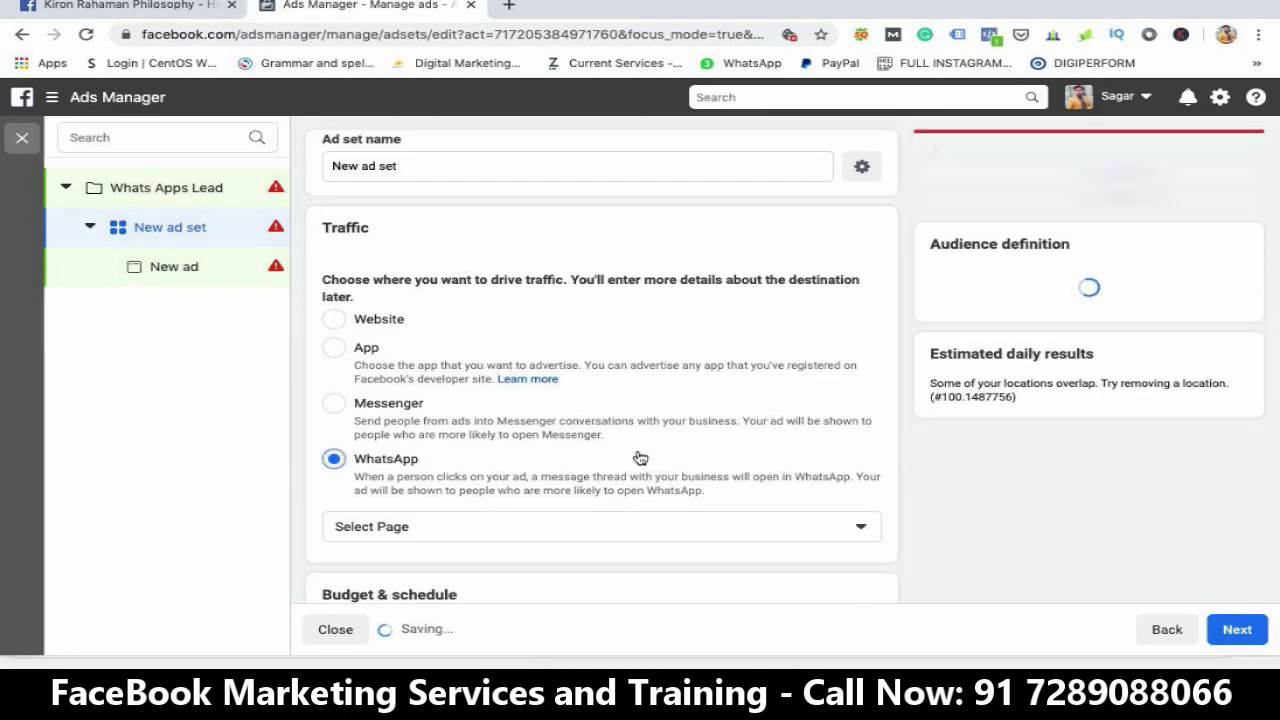
scroll(640, 457, "down", 2)
left_click(603, 405)
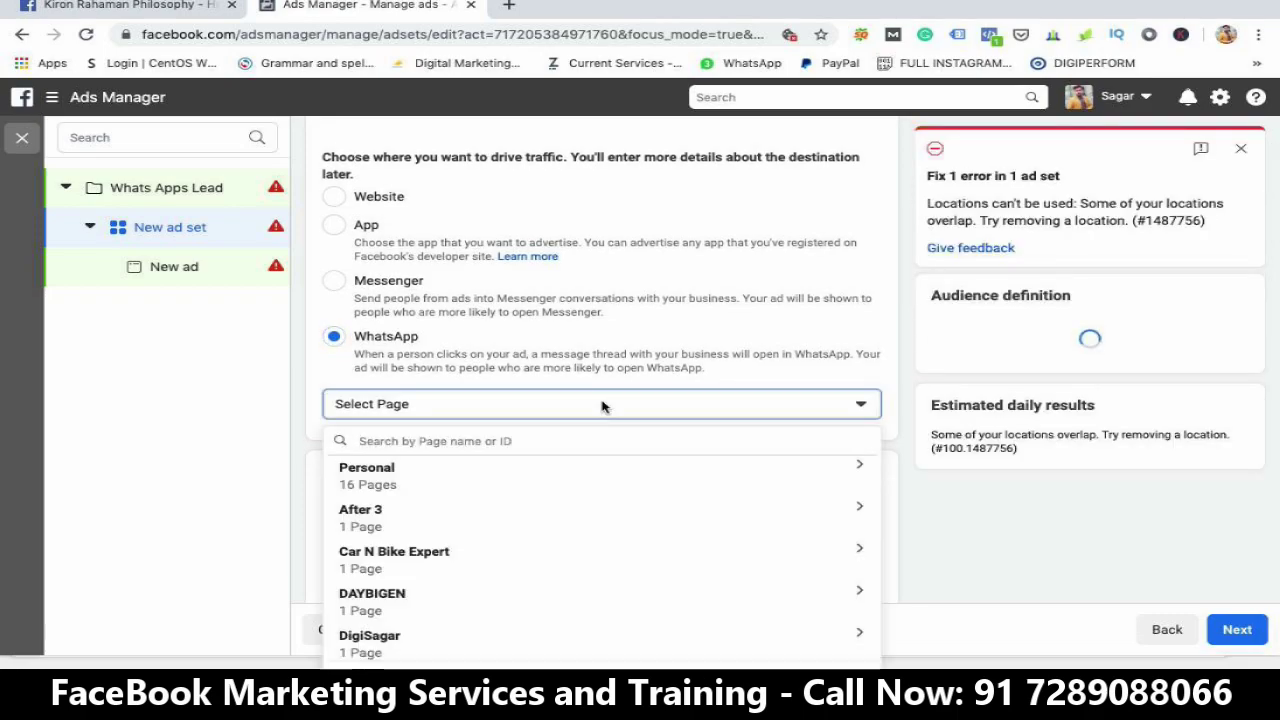
left_click(570, 483)
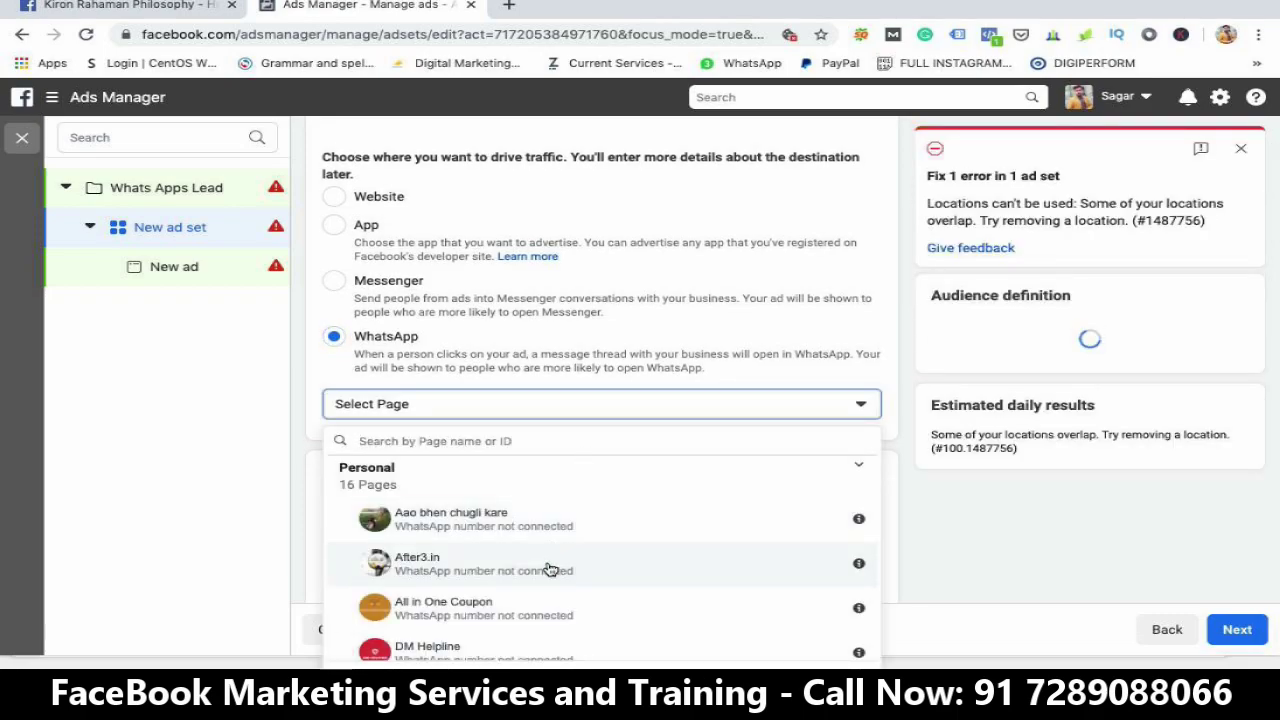
scroll(551, 570, "down", 1)
left_click(494, 533)
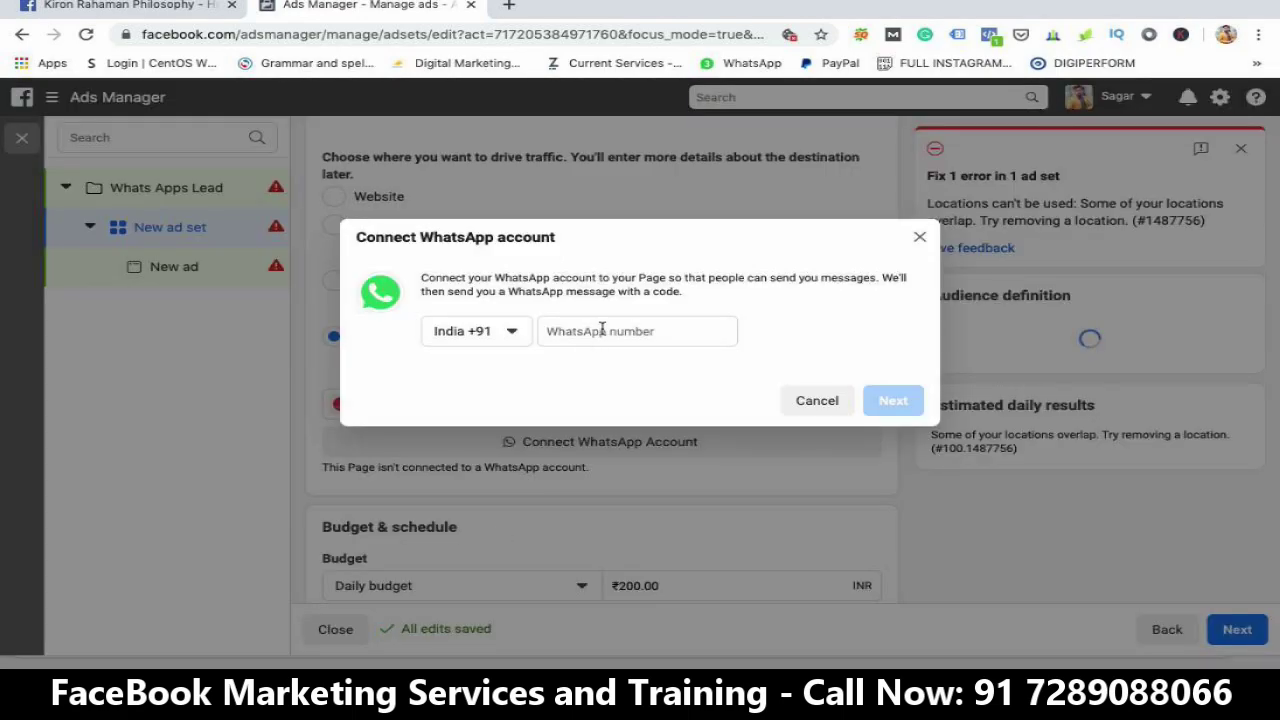
Dismiss the WhatsApp account connection and select the philosophy Page that already has a connected WhatsApp number for the ad set
left_click(920, 237)
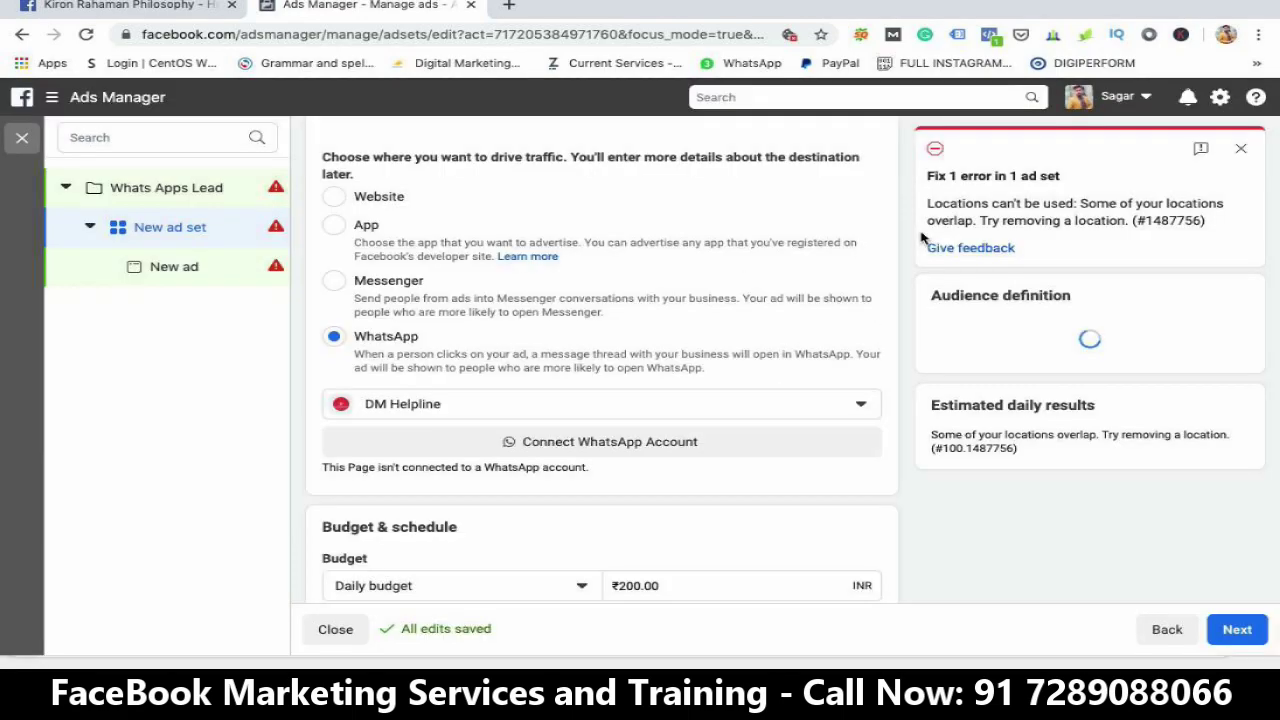
left_click(598, 406)
scroll(580, 528, "down", 3)
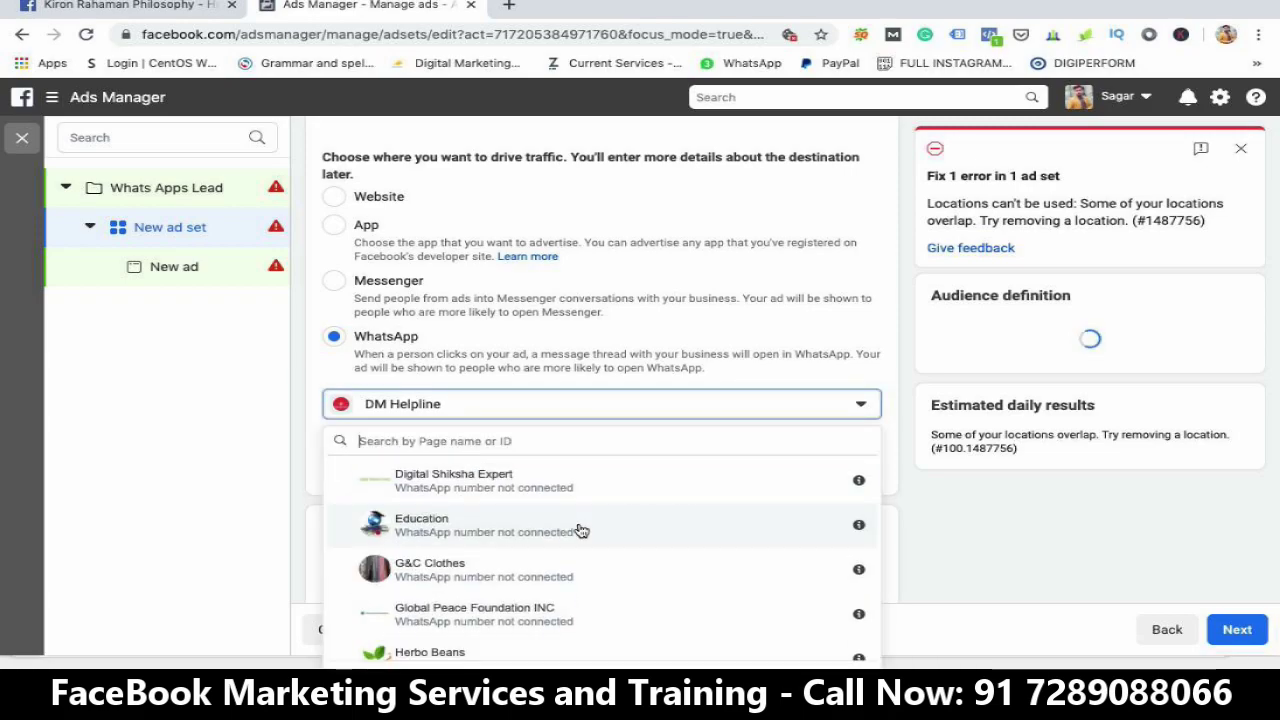
scroll(580, 530, "down", 2)
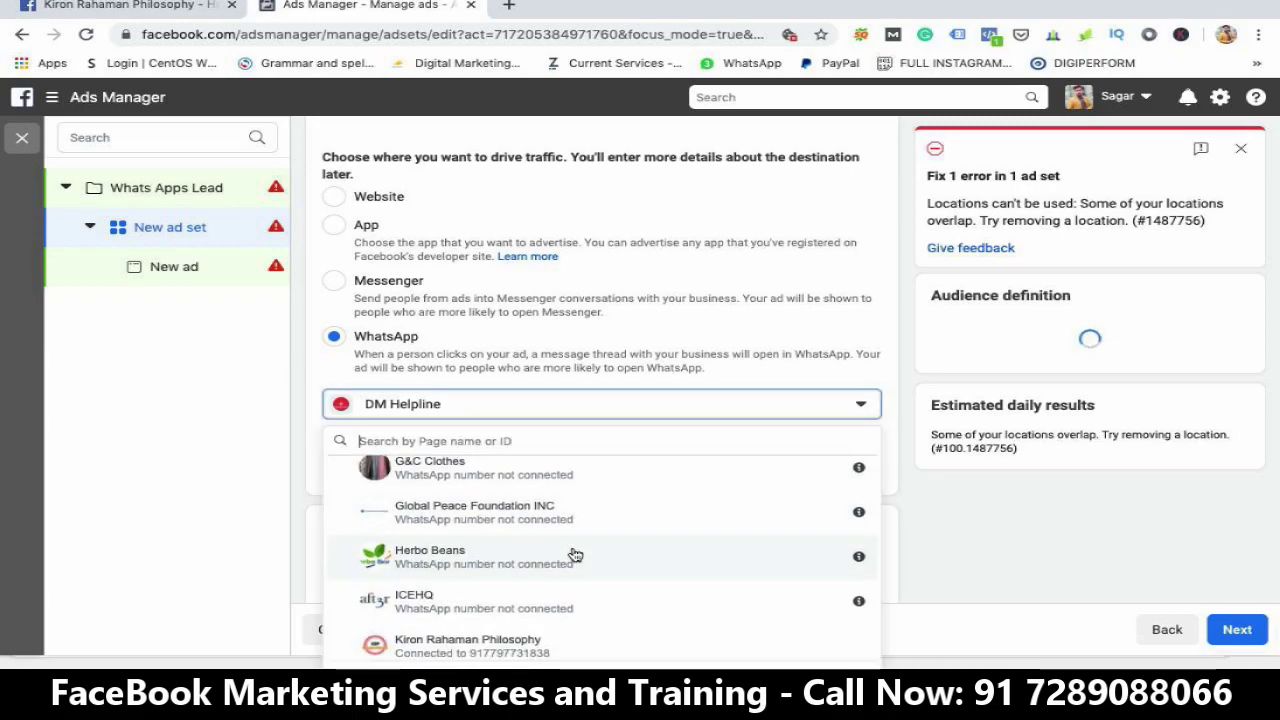
scroll(575, 553, "down", 2)
left_click(560, 586)
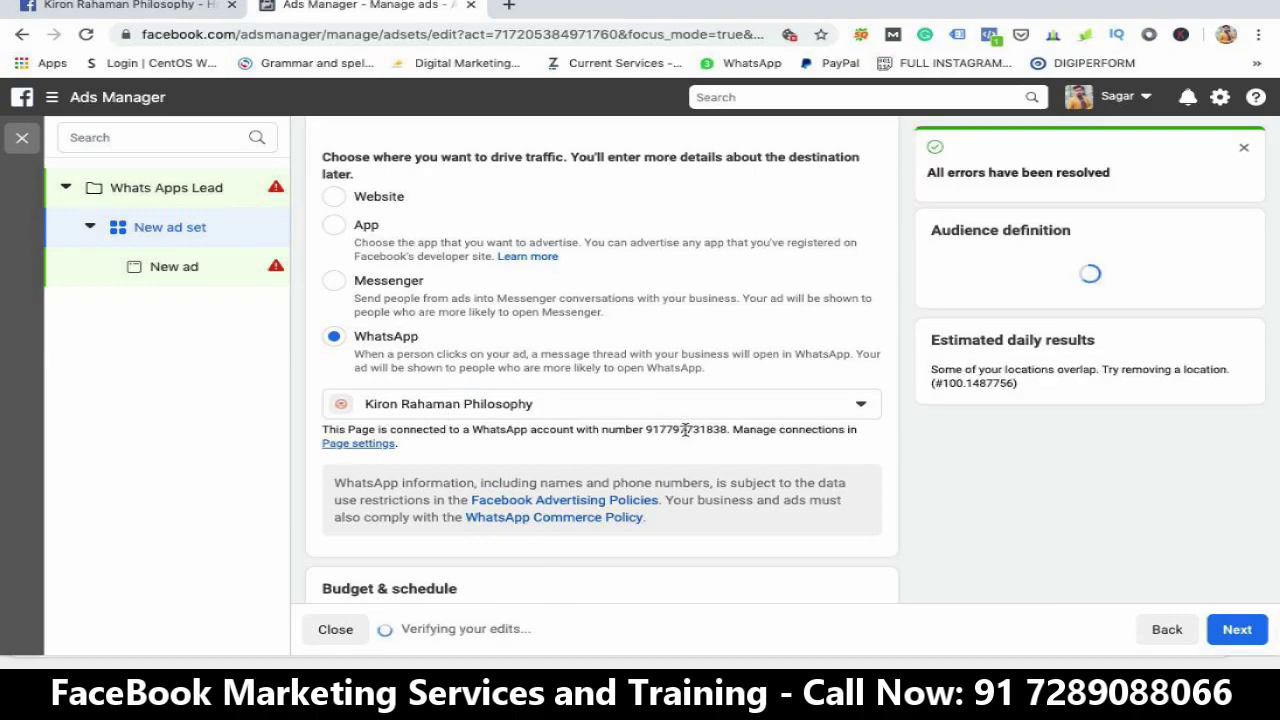
Review the remaining ad set settings, continue to the ad and change its format to Carousel
scroll(685, 430, "down", 10)
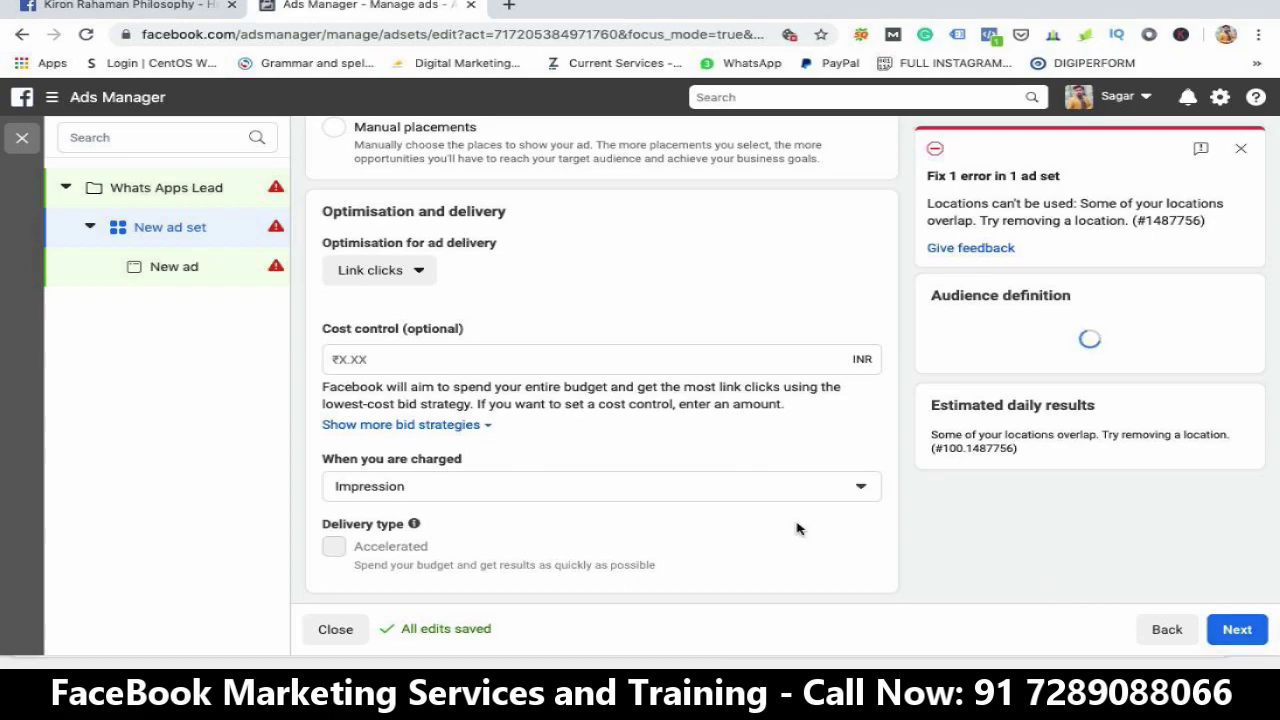
scroll(874, 520, "up", 8)
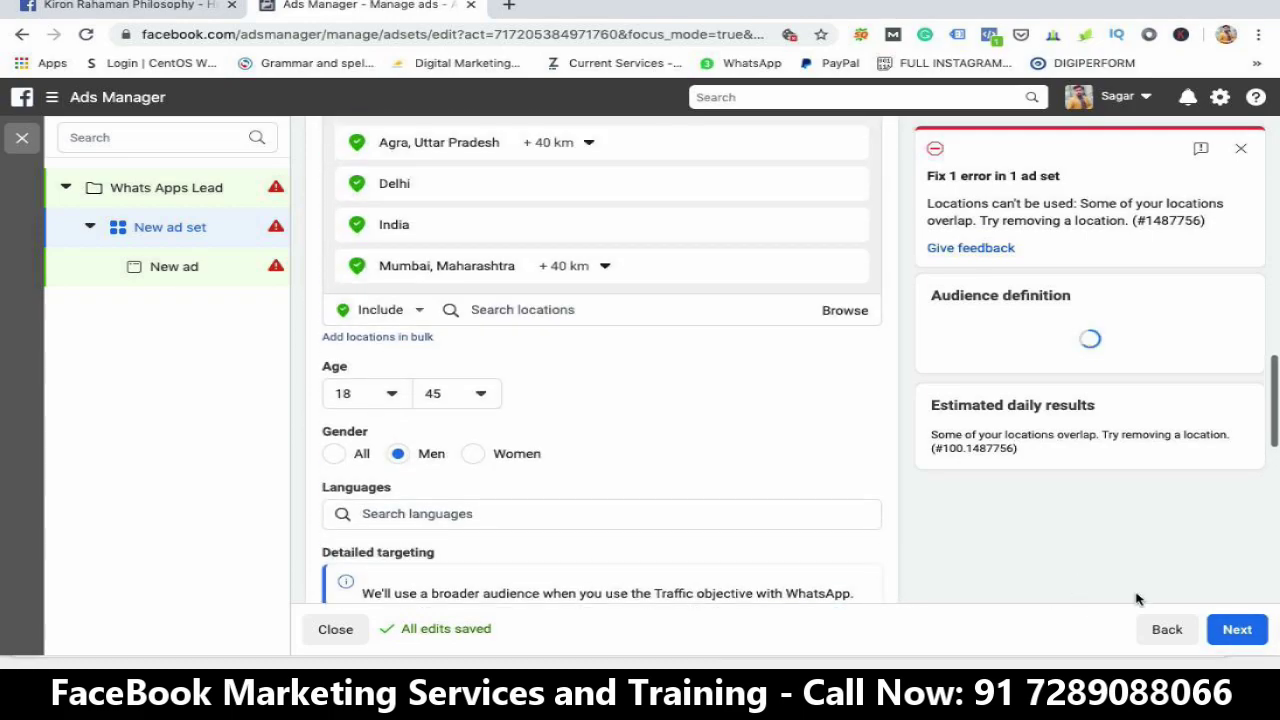
left_click(1237, 630)
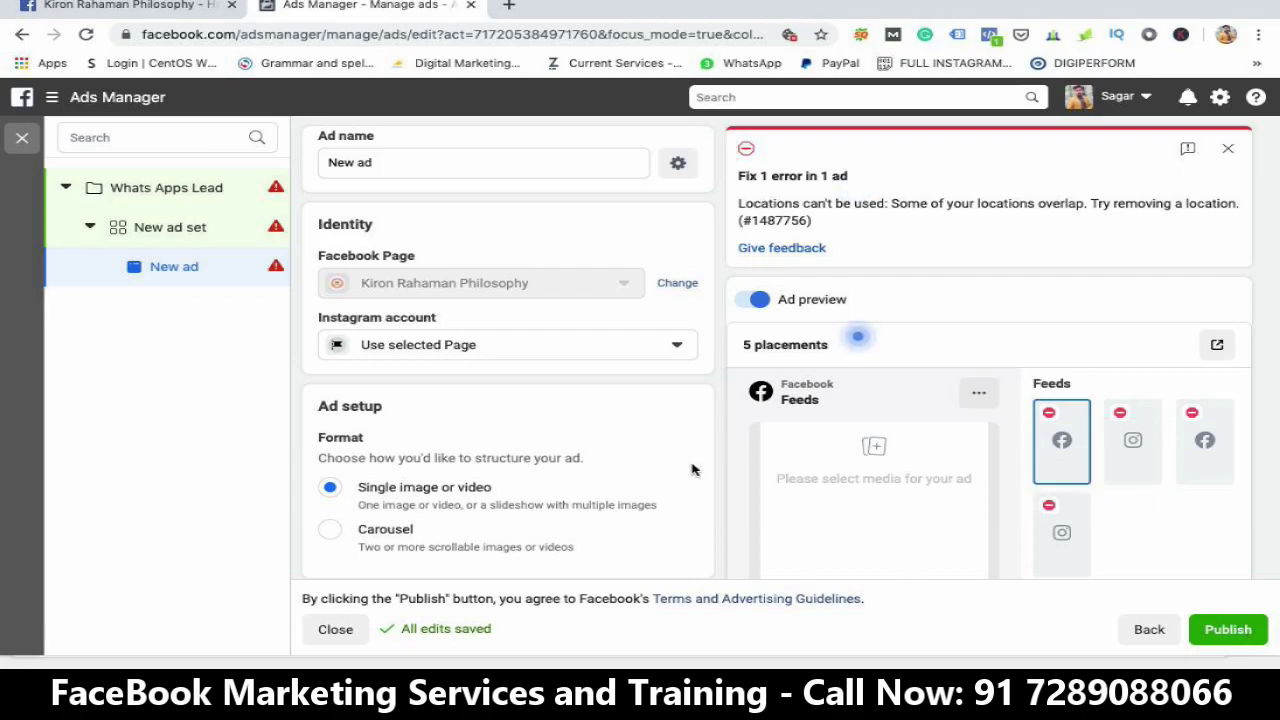
scroll(692, 470, "down", 4)
scroll(650, 465, "up", 1)
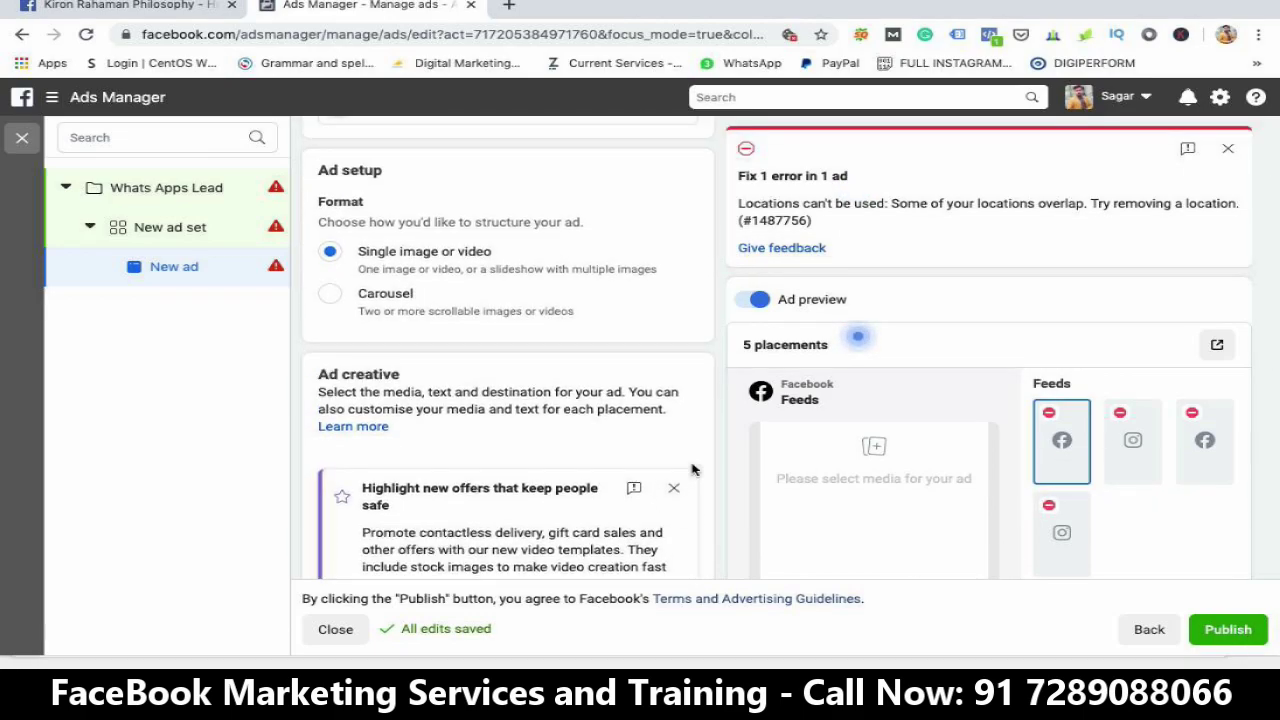
left_click(385, 296)
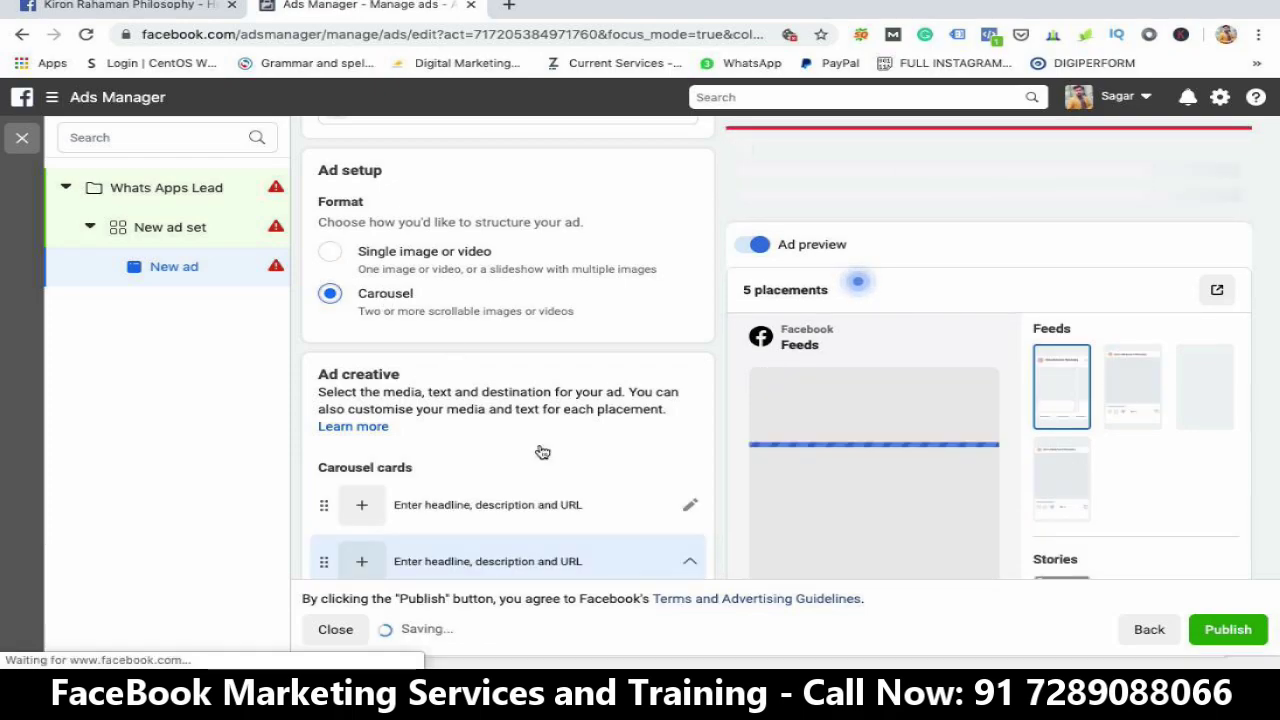
Add the 1000 × 639 Social Media image from the account images to the first carousel card
scroll(540, 450, "down", 1)
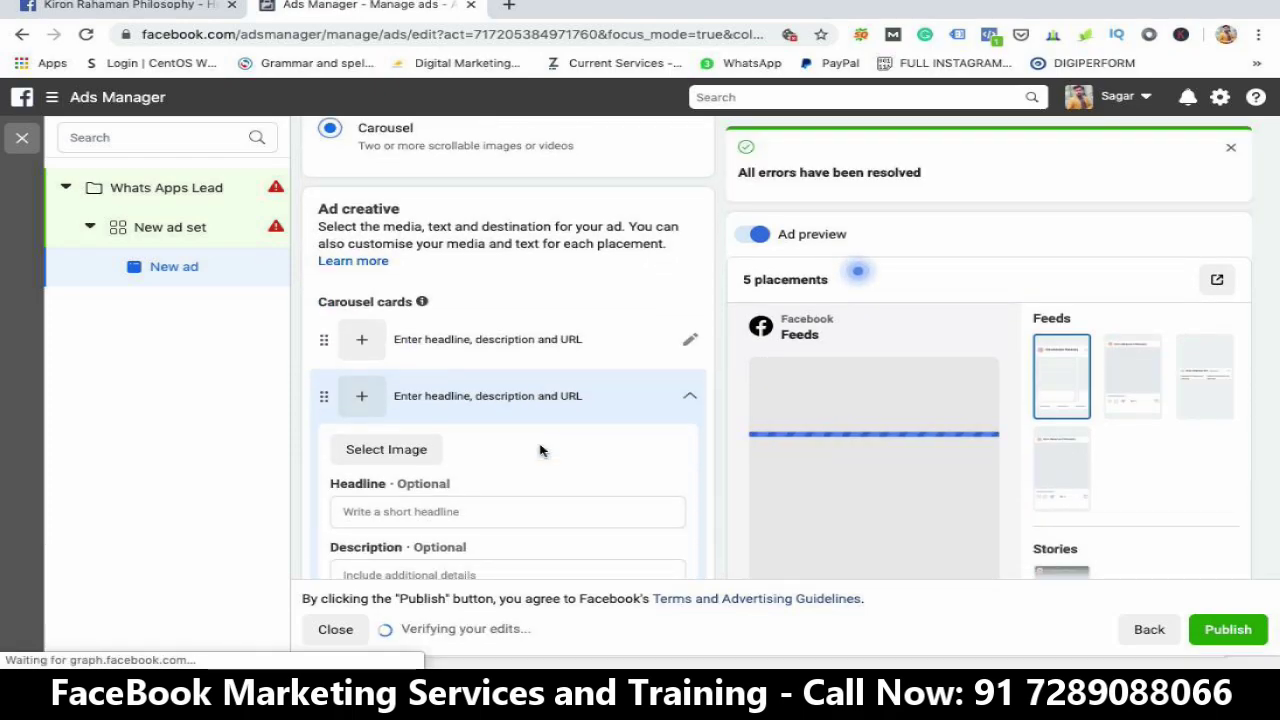
left_click(686, 343)
left_click(400, 396)
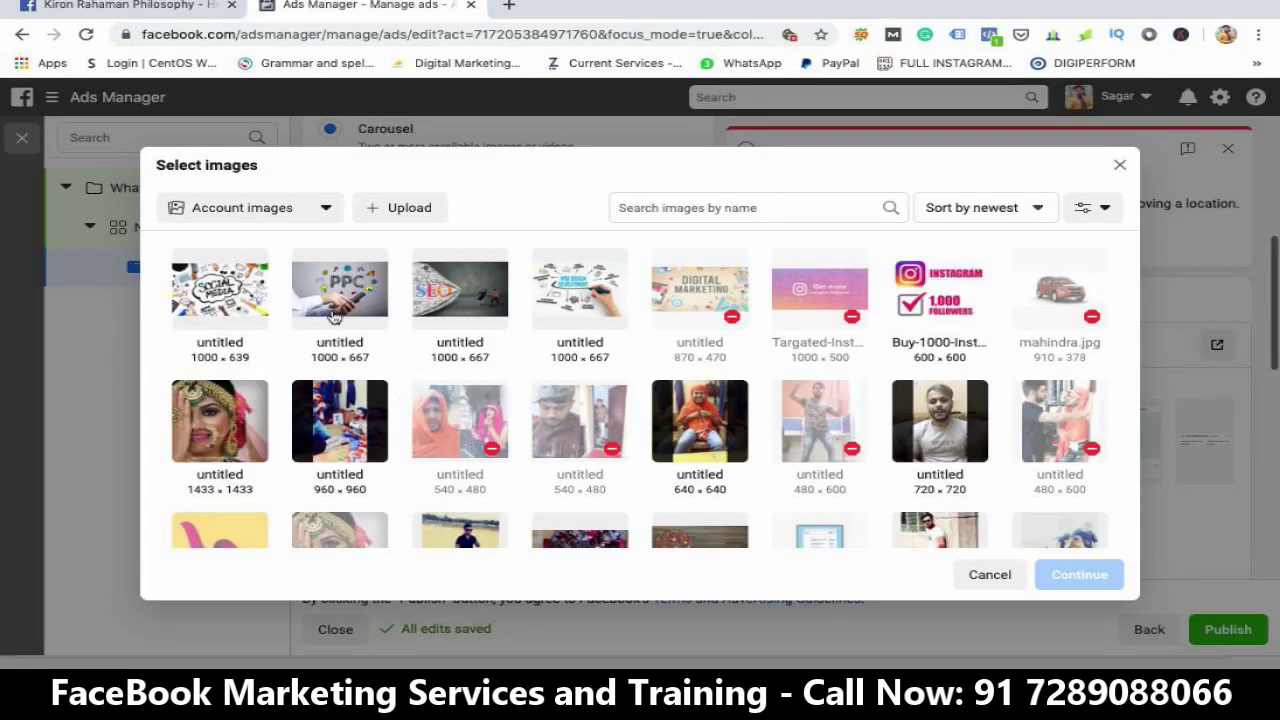
left_click(220, 305)
left_click(1079, 575)
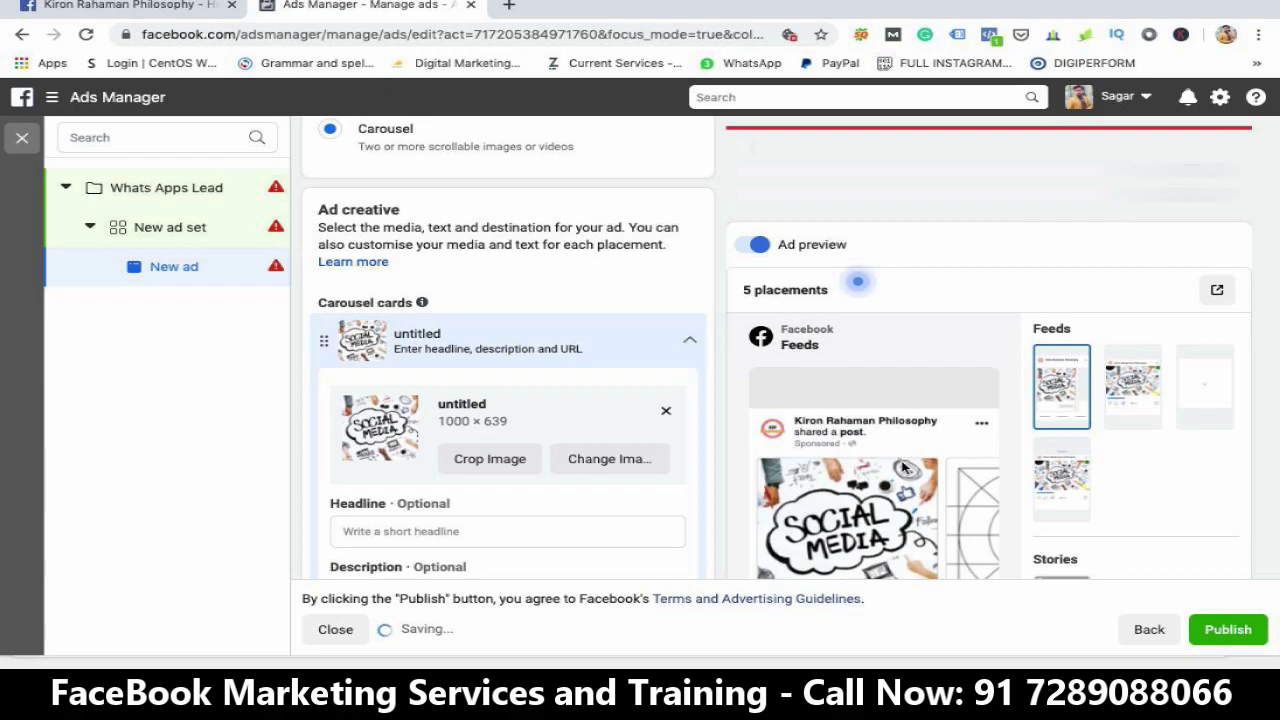
Give the first carousel card the headline "jf jgf gf" and the description "u uyf u"
scroll(906, 468, "down", 2)
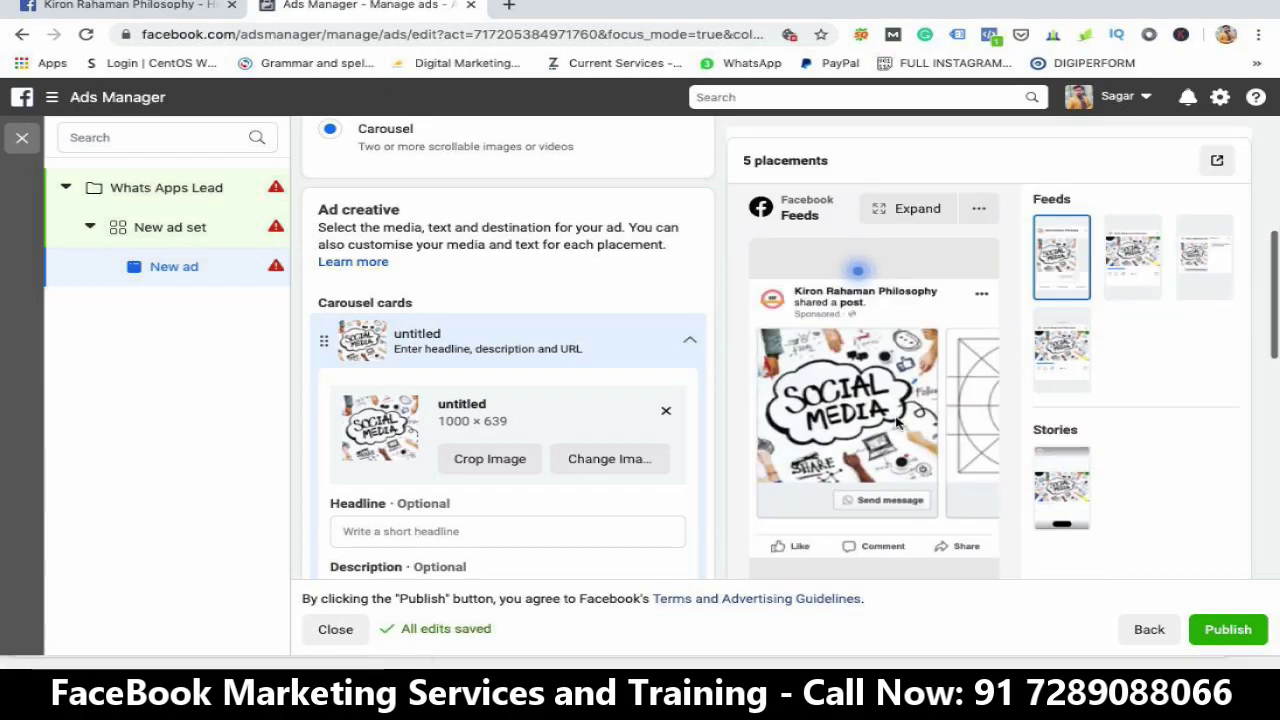
scroll(491, 423, "down", 1)
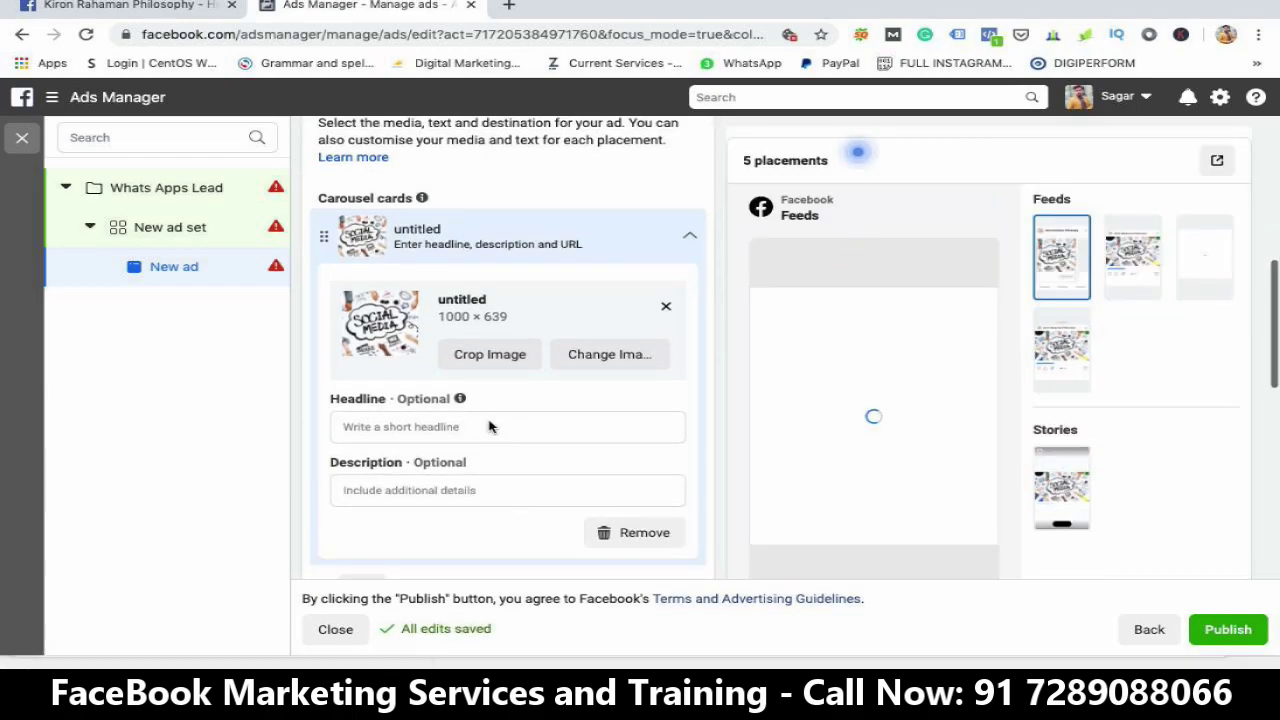
left_click(489, 426)
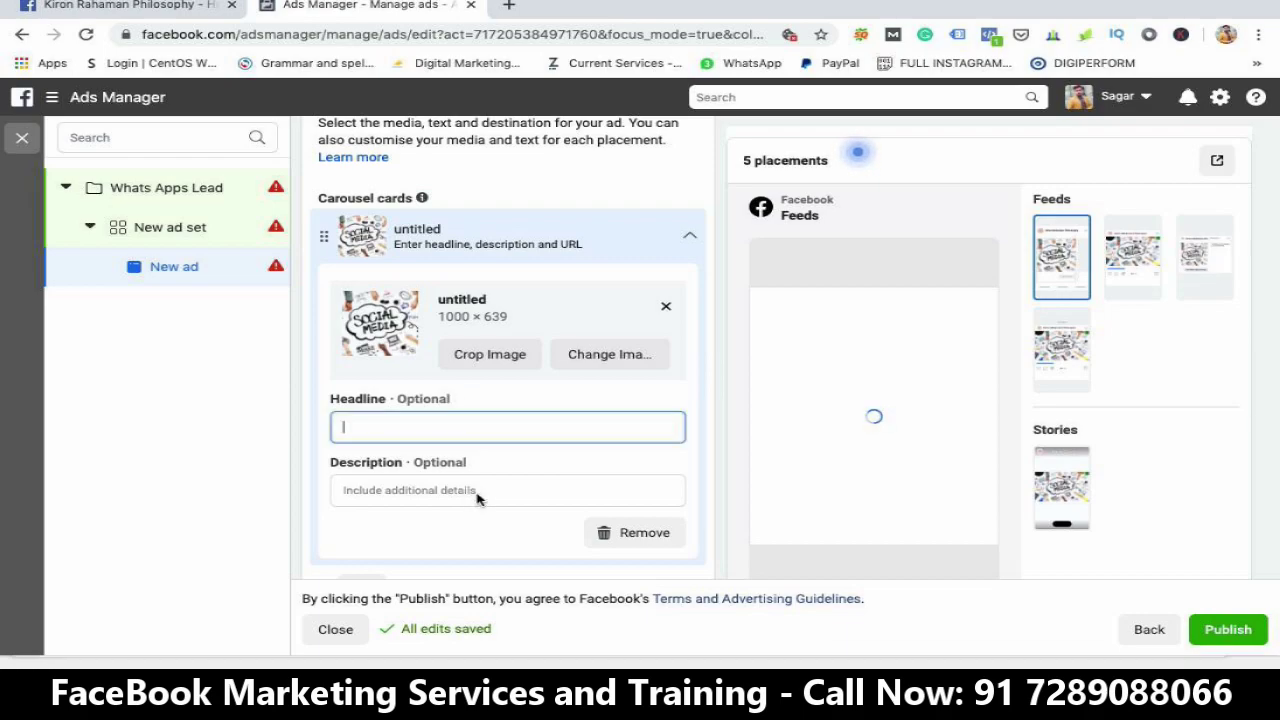
left_click(474, 490)
left_click(404, 421)
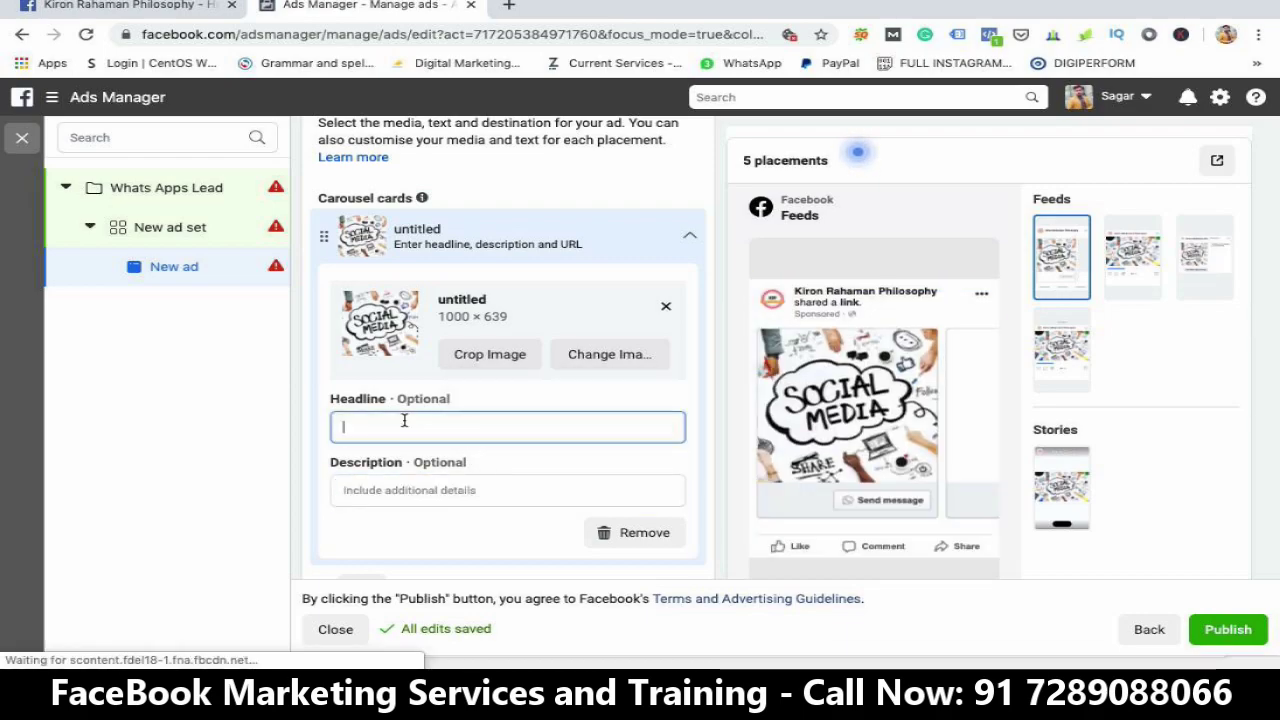
type("jf jgf gf")
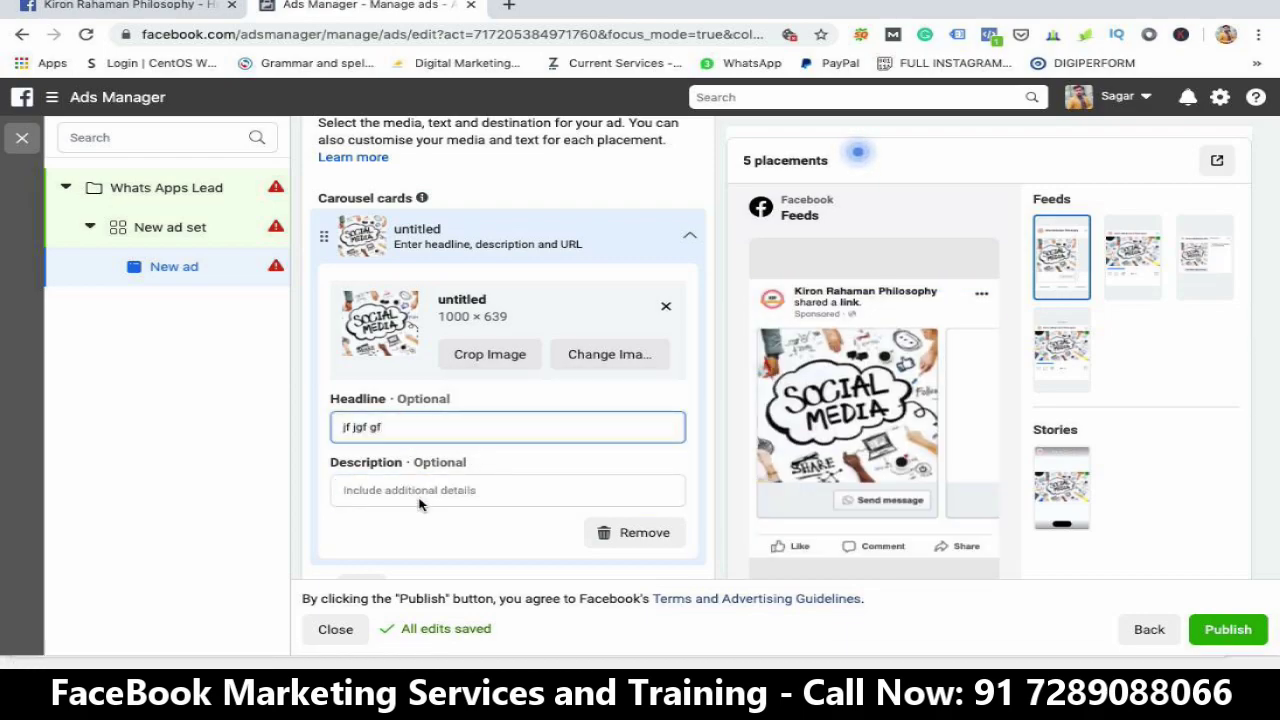
left_click(420, 492)
type("u uyf u")
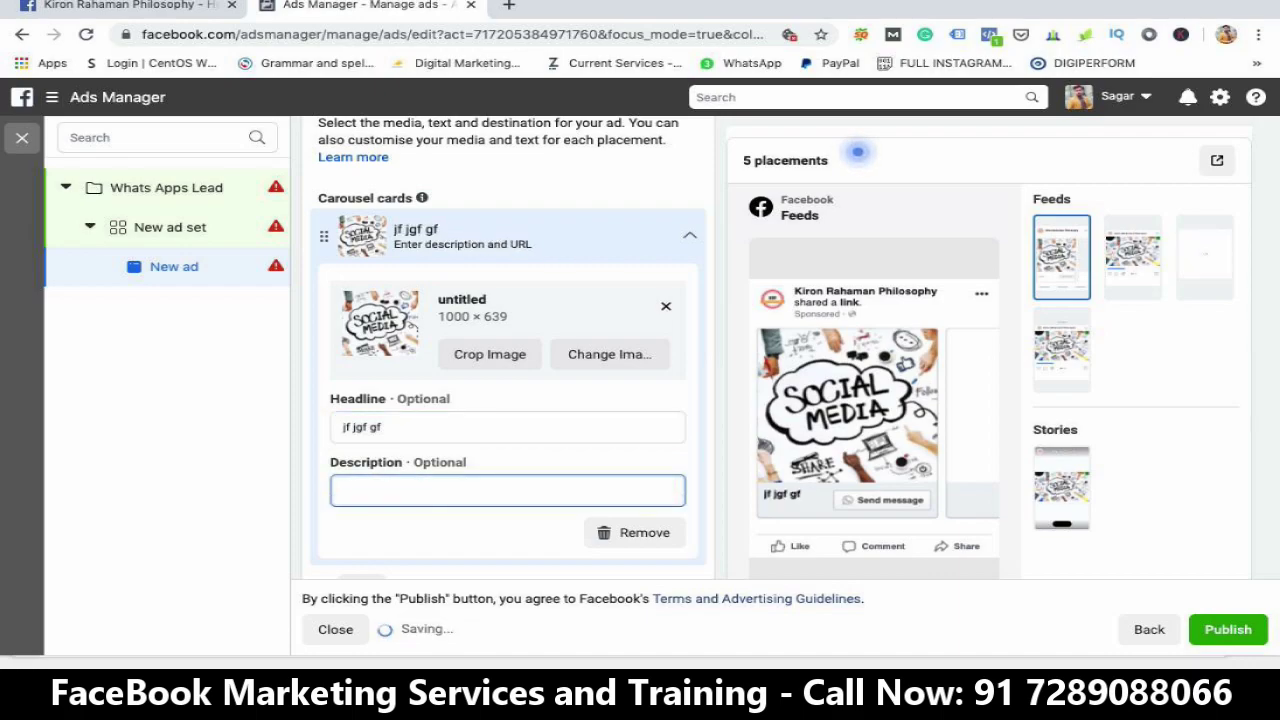
Add the 1000 × 667 PPC image from the account images to the second carousel card
scroll(420, 528, "down", 2)
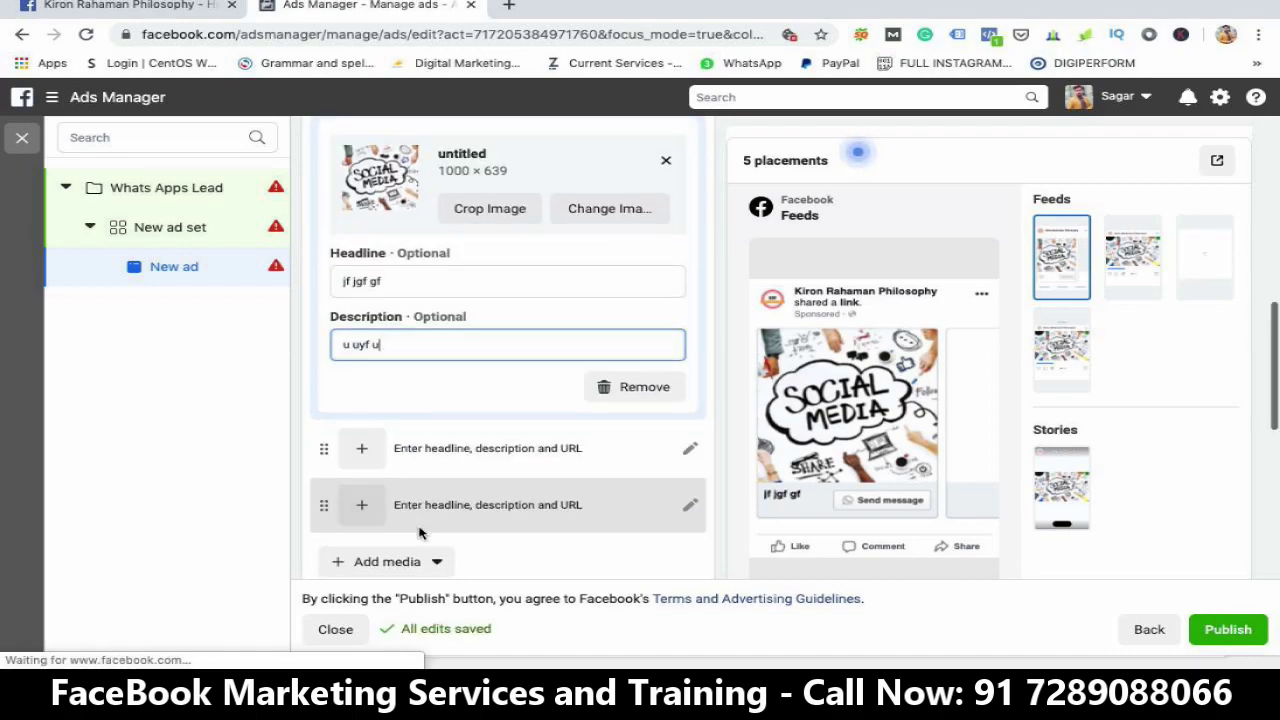
scroll(420, 533, "down", 1)
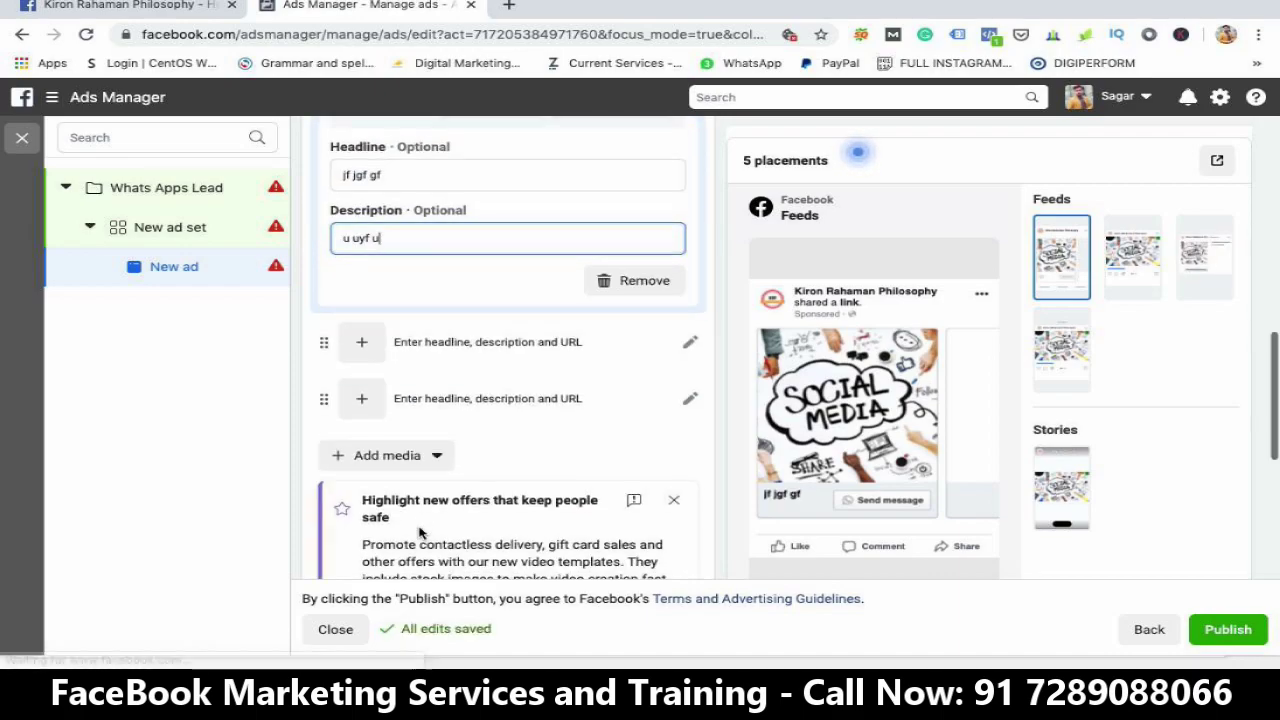
left_click(689, 346)
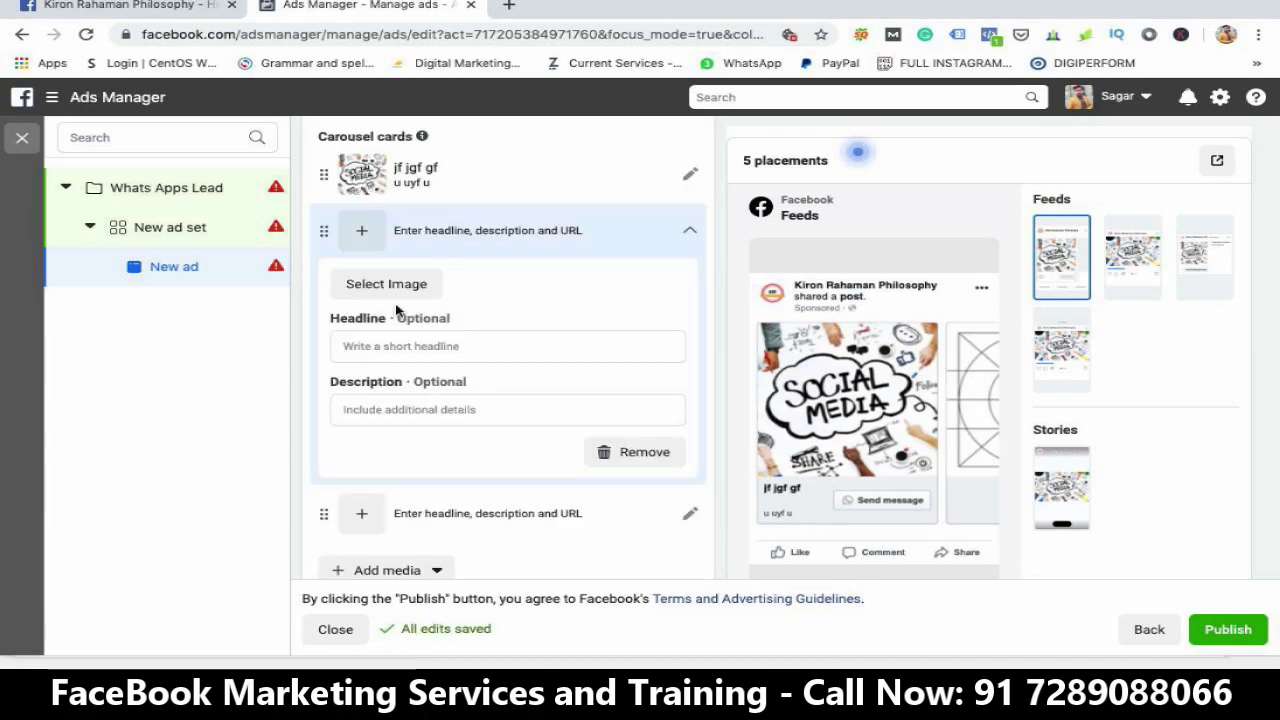
left_click(380, 285)
left_click(340, 290)
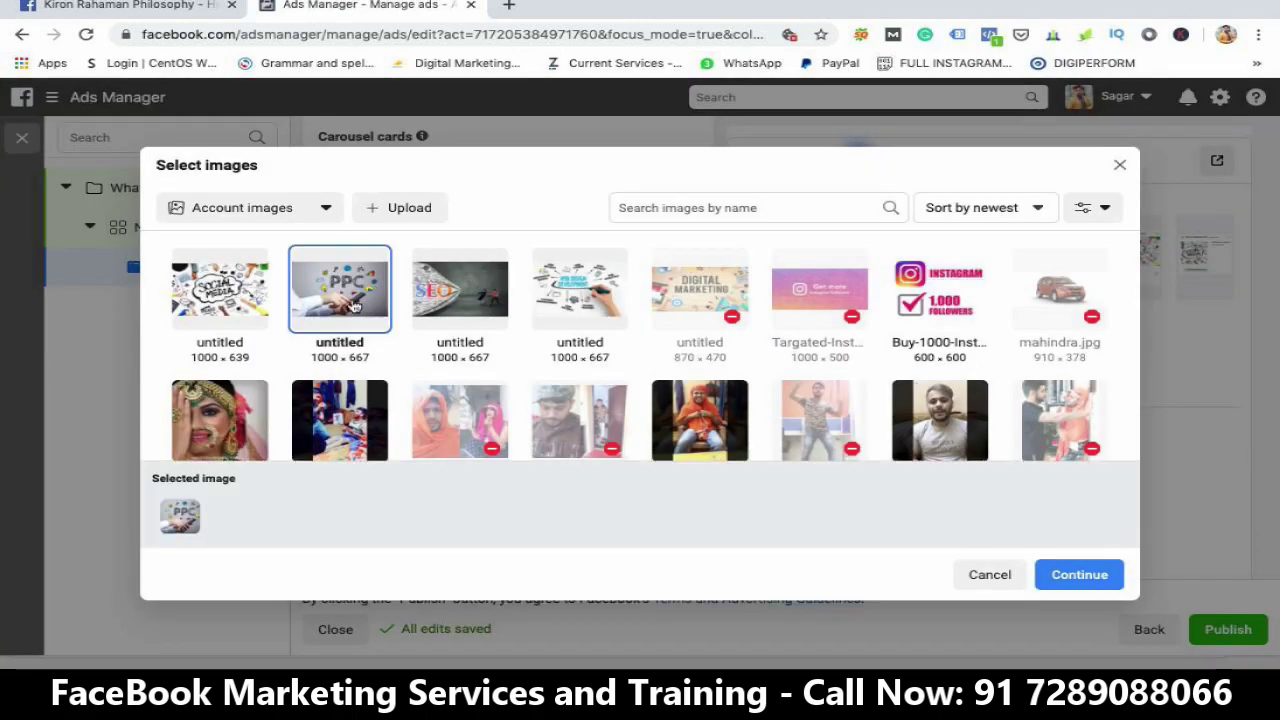
left_click(1079, 575)
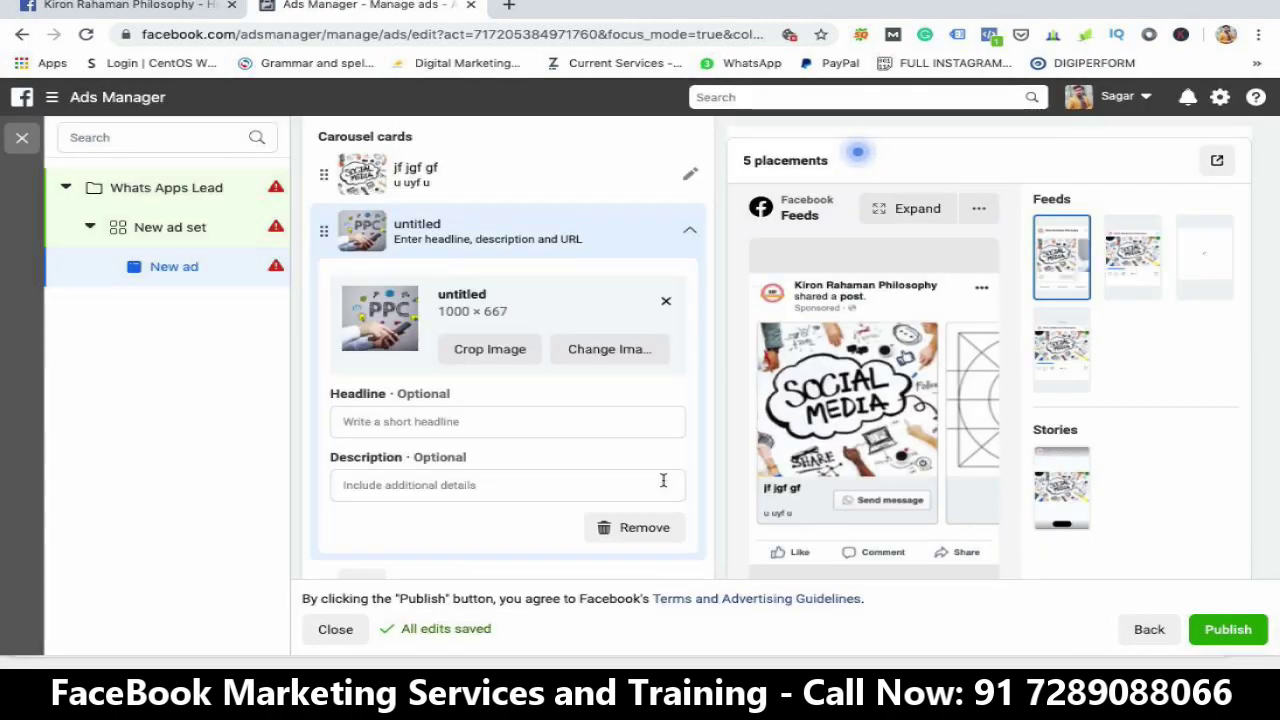
Enter "Soical" as the carousel ad's primary text
scroll(577, 429, "down", 2)
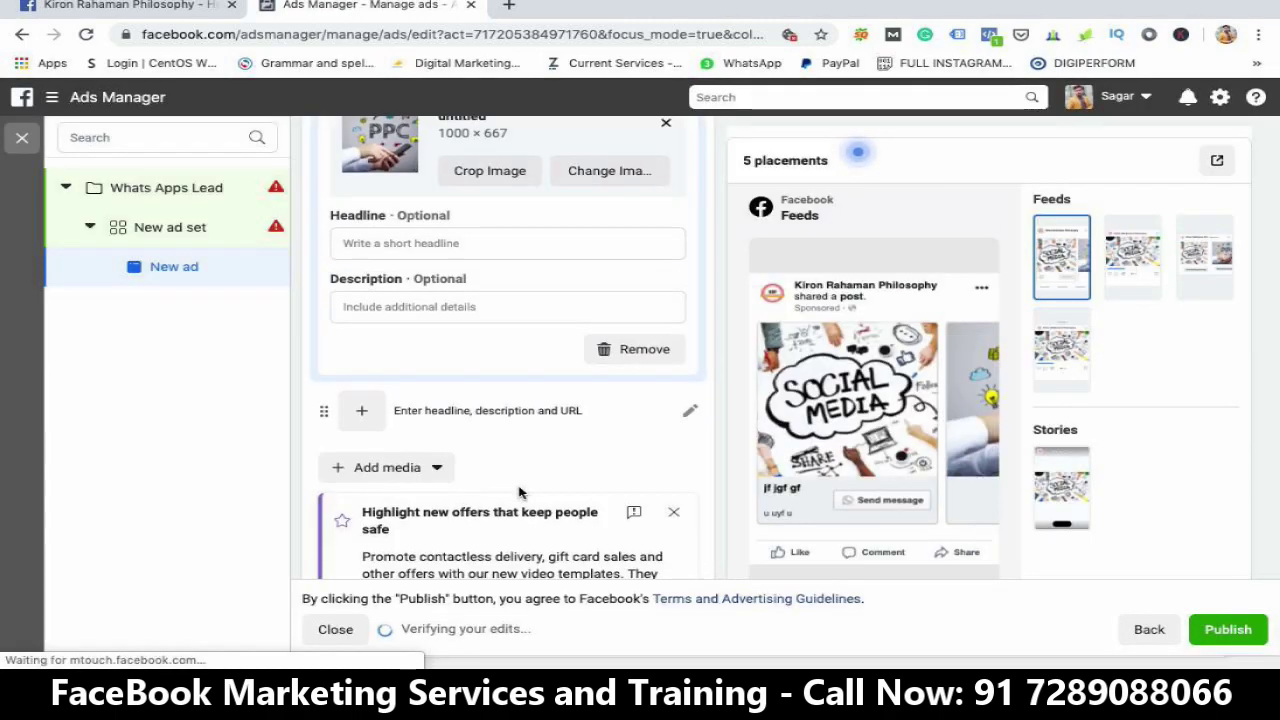
scroll(586, 473, "down", 2)
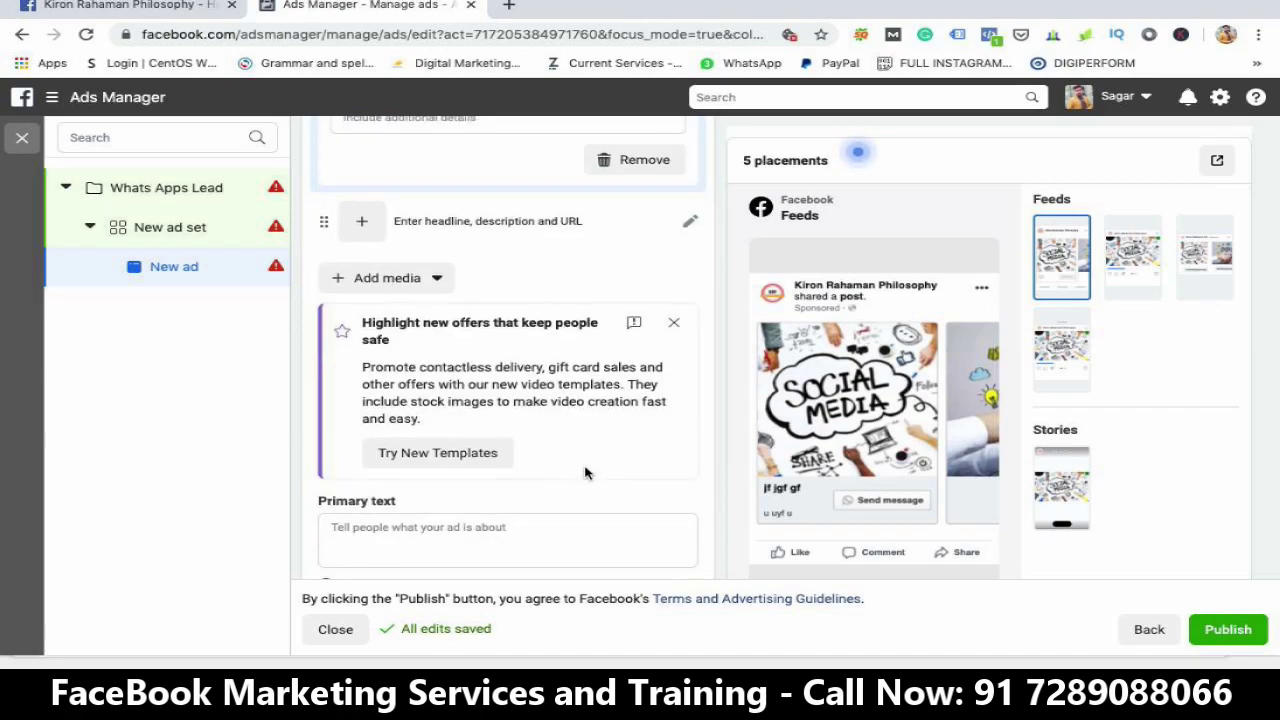
scroll(586, 473, "down", 1)
left_click(540, 437)
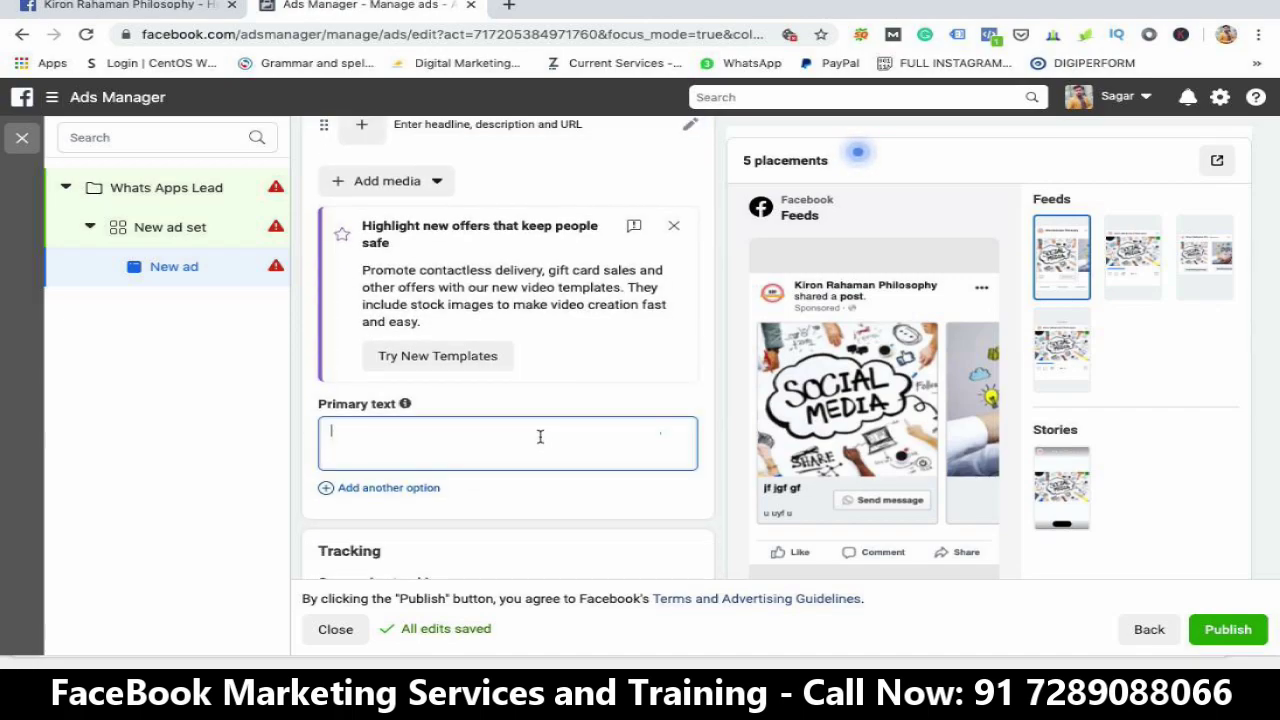
type("Soical")
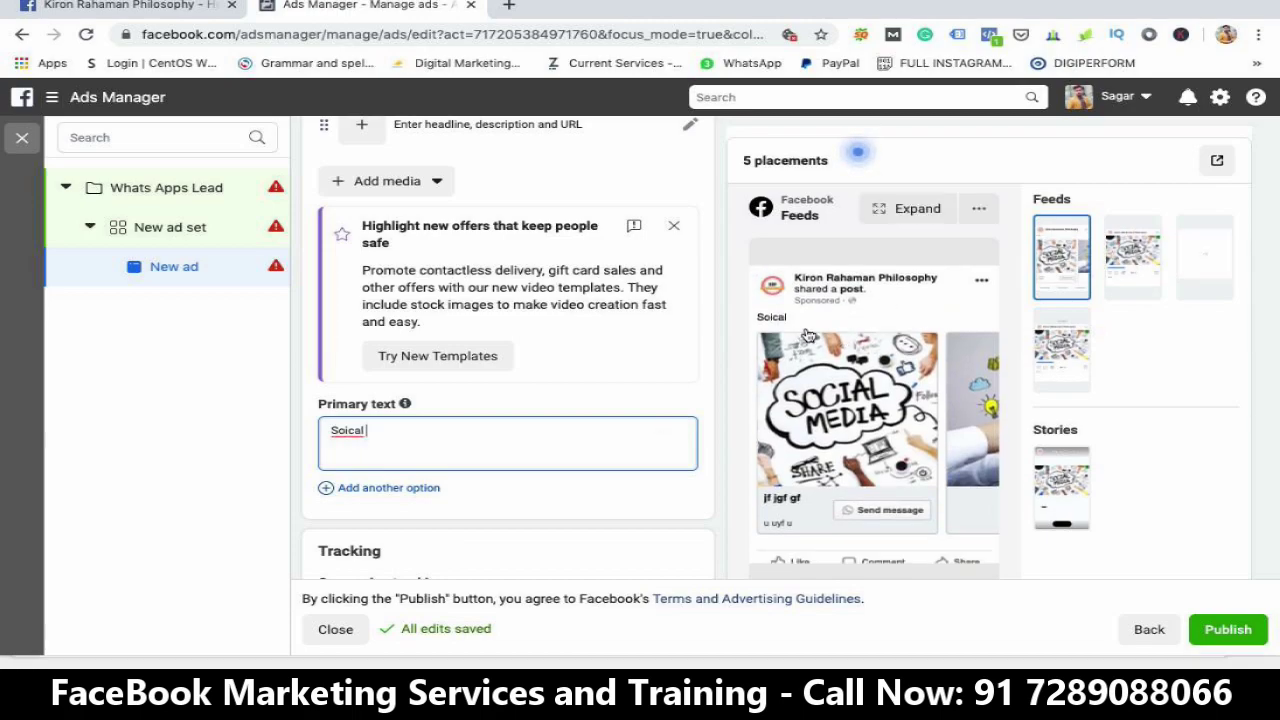
scroll(702, 433, "down", 1)
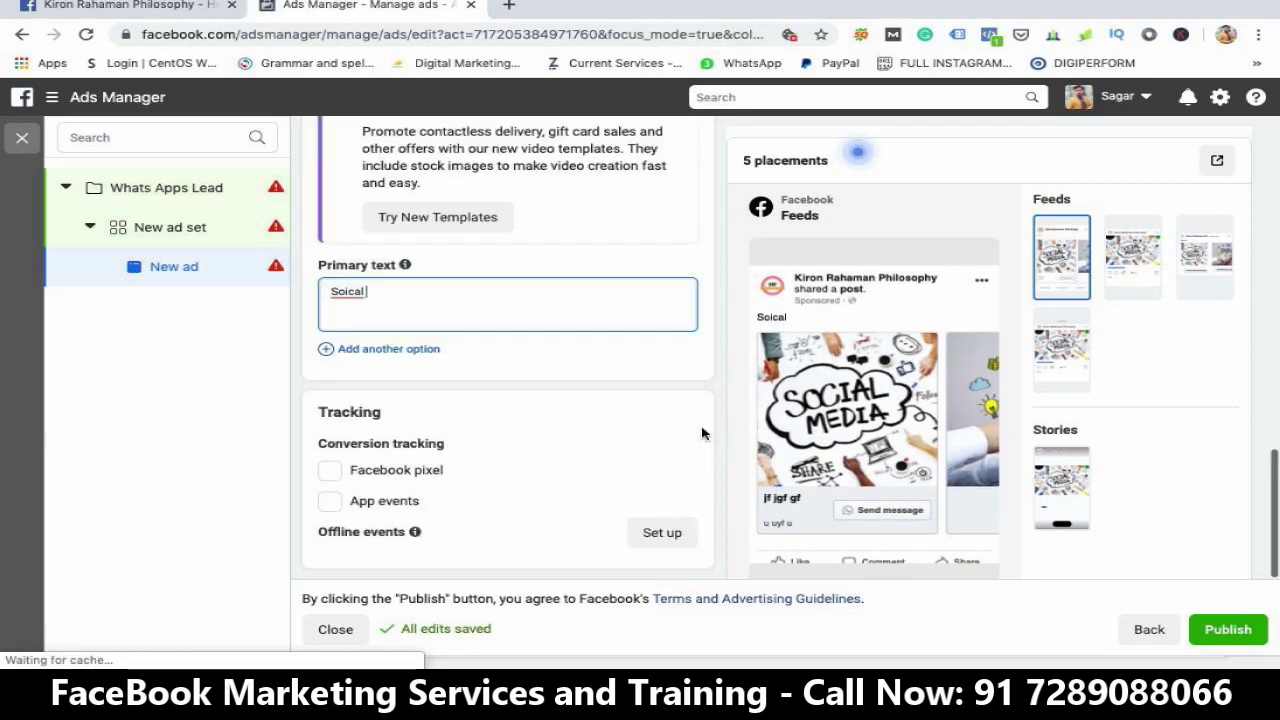